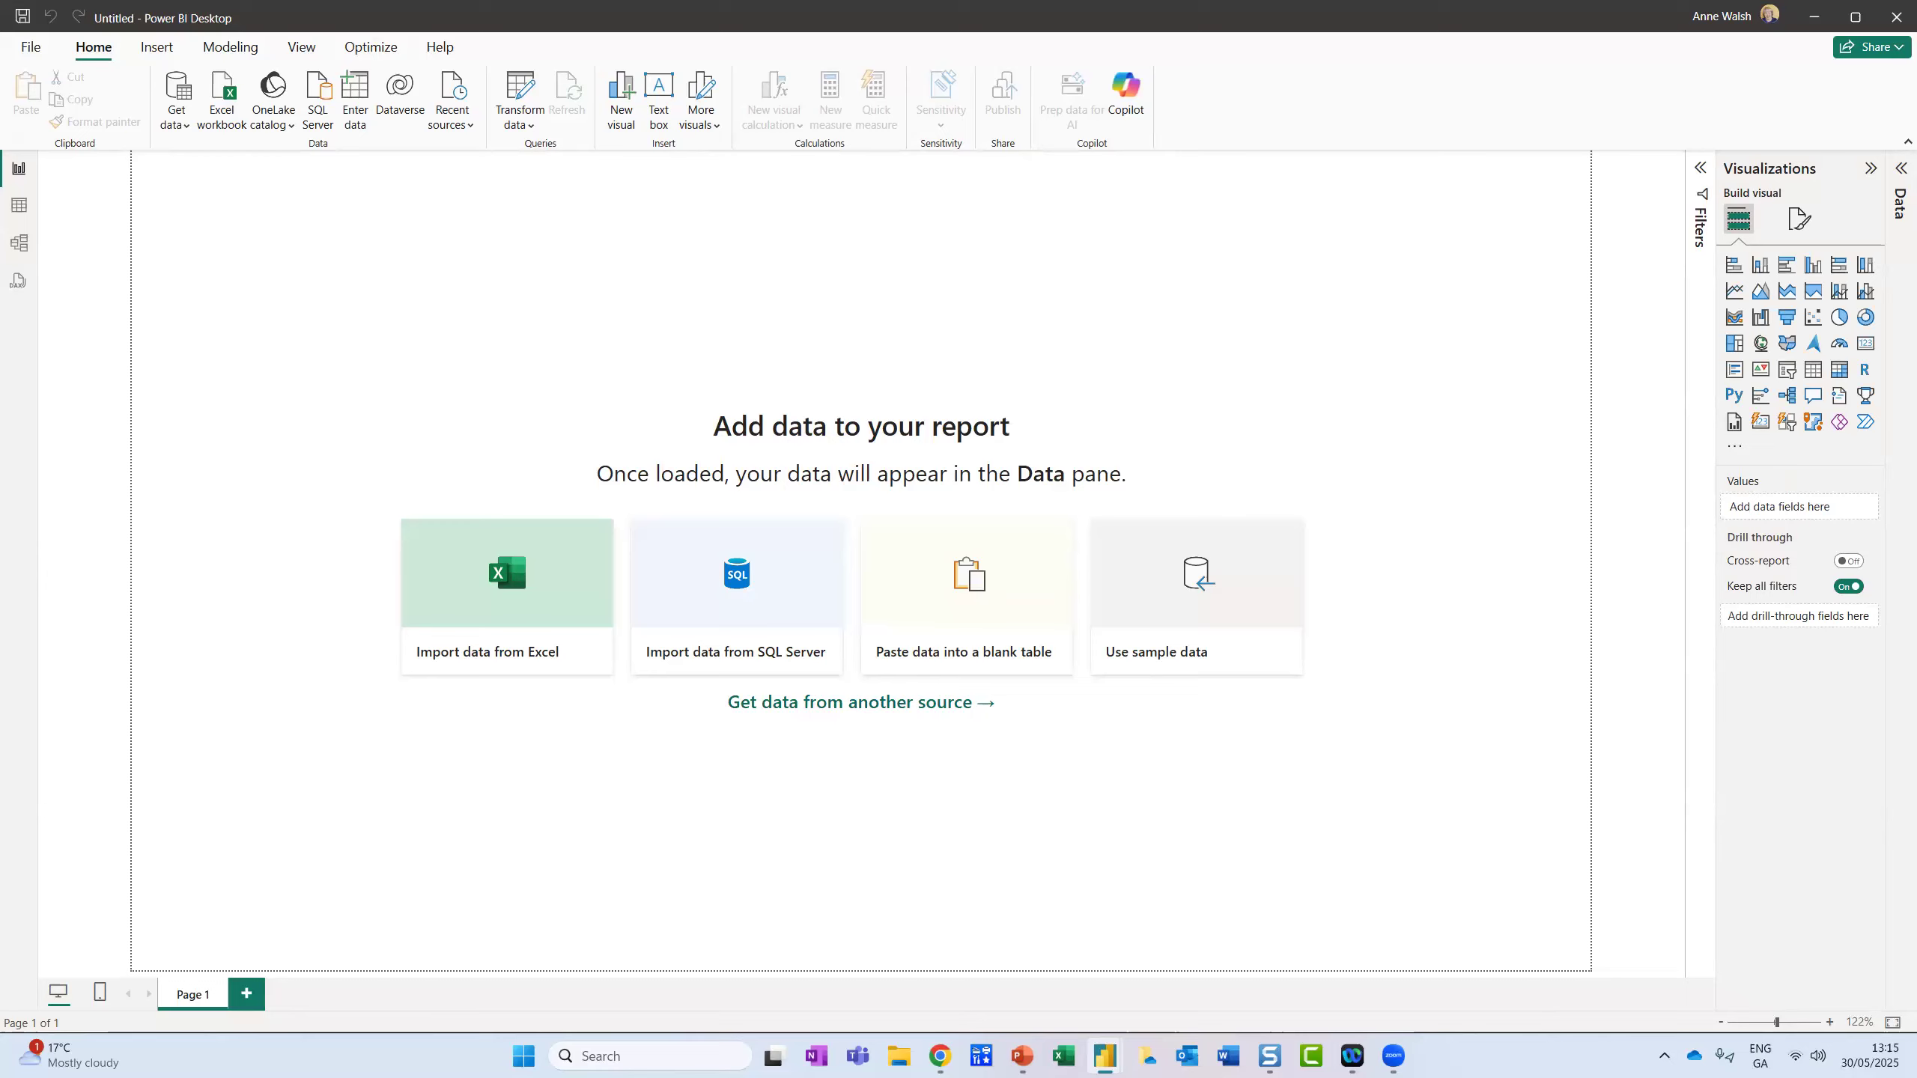
{"action": "mouse_move", "coordinate": [647, 437]}
{"action": "left_mouse_down"}
{"action": "mouse_move", "coordinate": [428, 770]}
{"action": "mouse_move", "coordinate": [515, 443]}
{"action": "left_mouse_up"}
{"action": "mouse_move", "coordinate": [1152, 452]}
{"action": "left_mouse_down"}
{"action": "mouse_move", "coordinate": [830, 635]}
{"action": "mouse_move", "coordinate": [1208, 498]}
{"action": "mouse_move", "coordinate": [1064, 659]}
{"action": "mouse_move", "coordinate": [1223, 540]}
{"action": "left_mouse_up"}
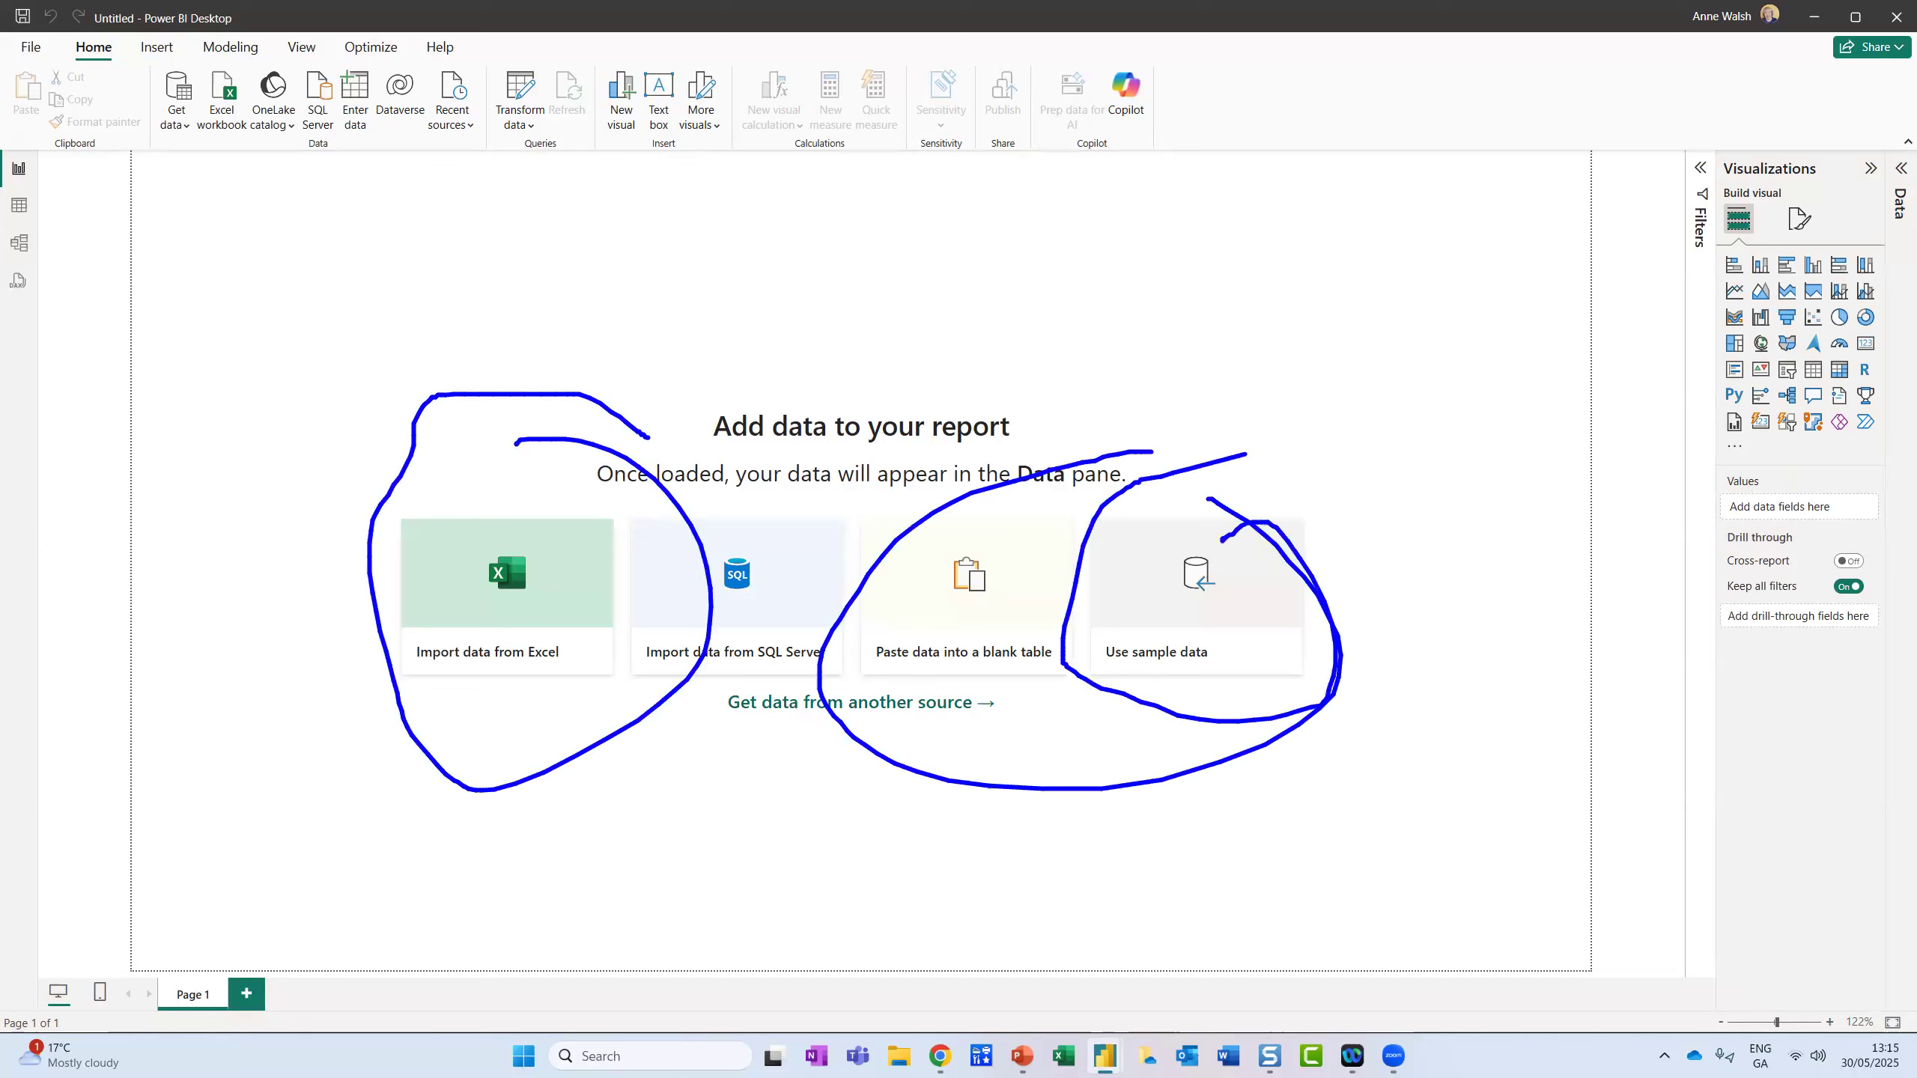
{"action": "key", "text": "e"}
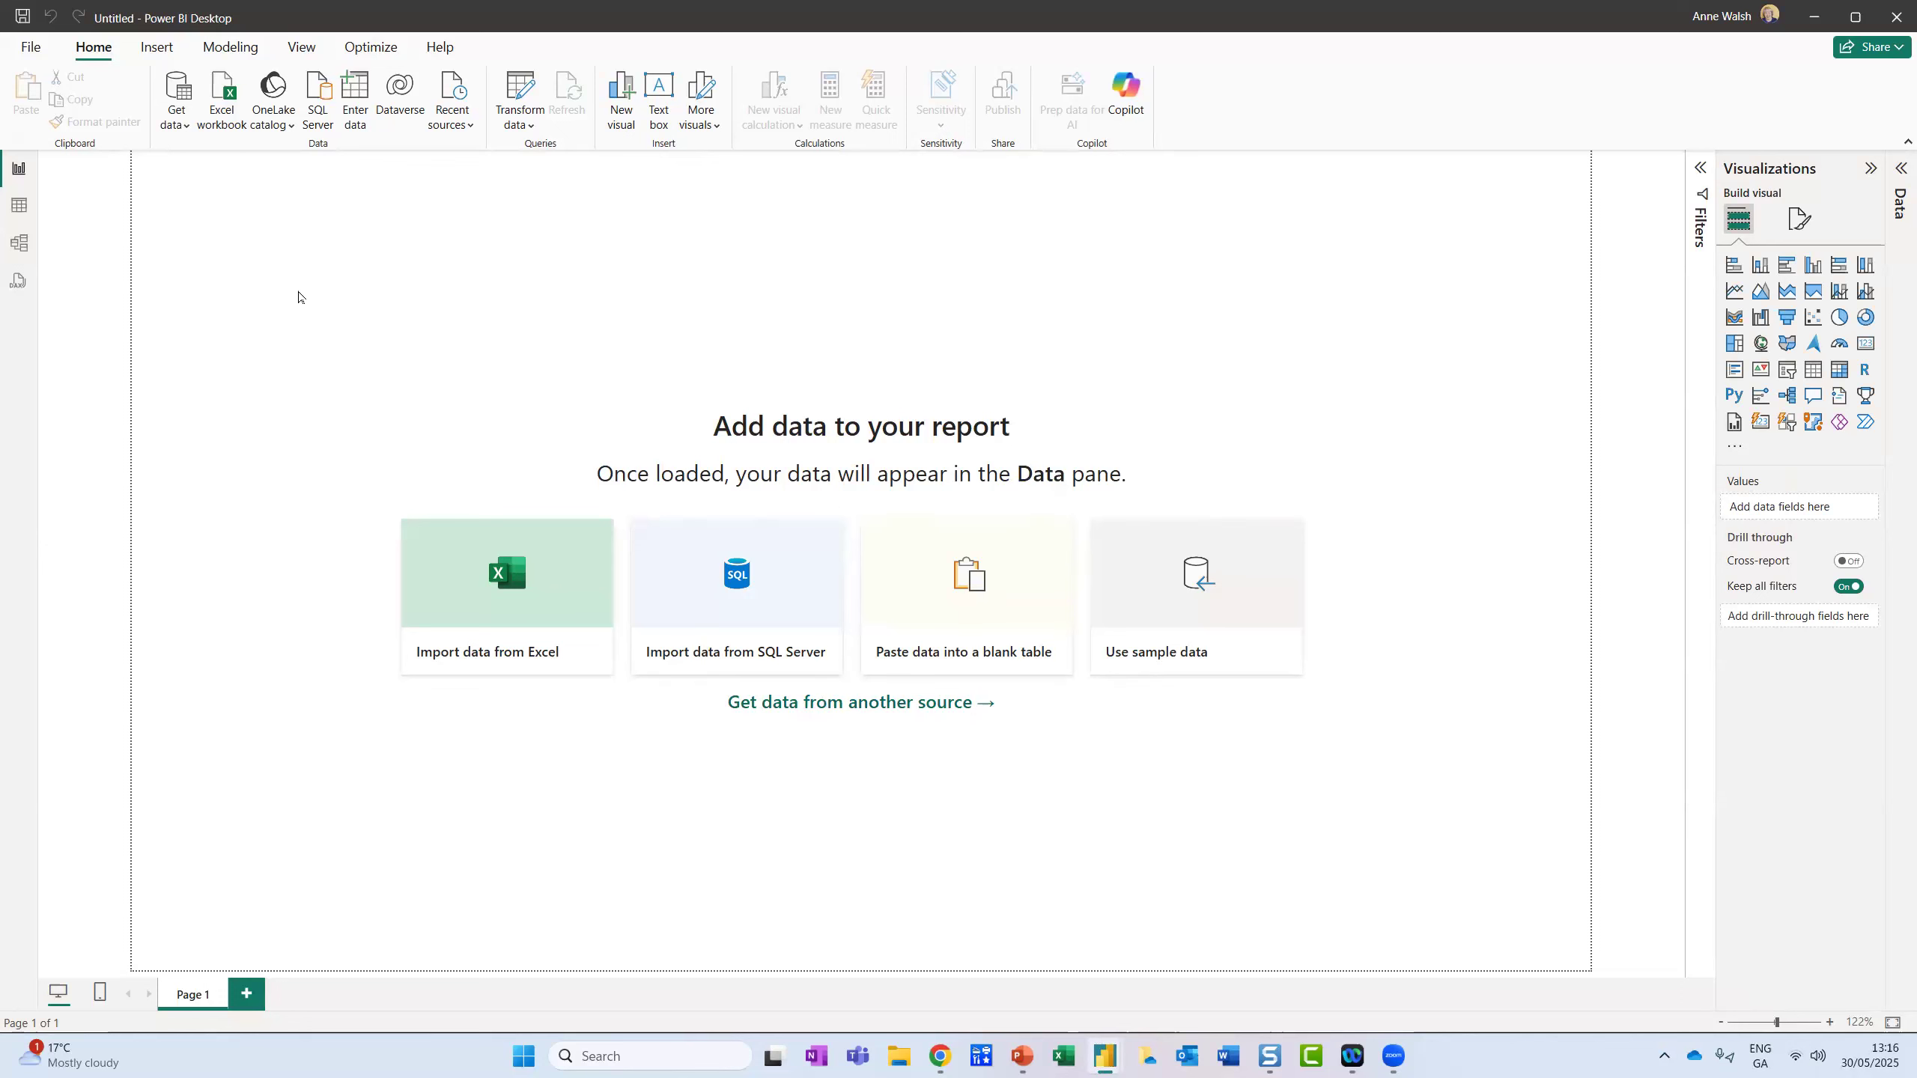
{"action": "mouse_move", "coordinate": [200, 81]}
{"action": "left_mouse_down"}
{"action": "mouse_move", "coordinate": [107, 89]}
{"action": "mouse_move", "coordinate": [197, 159]}
{"action": "mouse_move", "coordinate": [201, 84]}
{"action": "left_mouse_up"}
{"action": "key", "text": "e"}
Step: Review the full list of available data source connectors and close it without connecting
{"action": "left_click", "coordinate": [179, 128]}
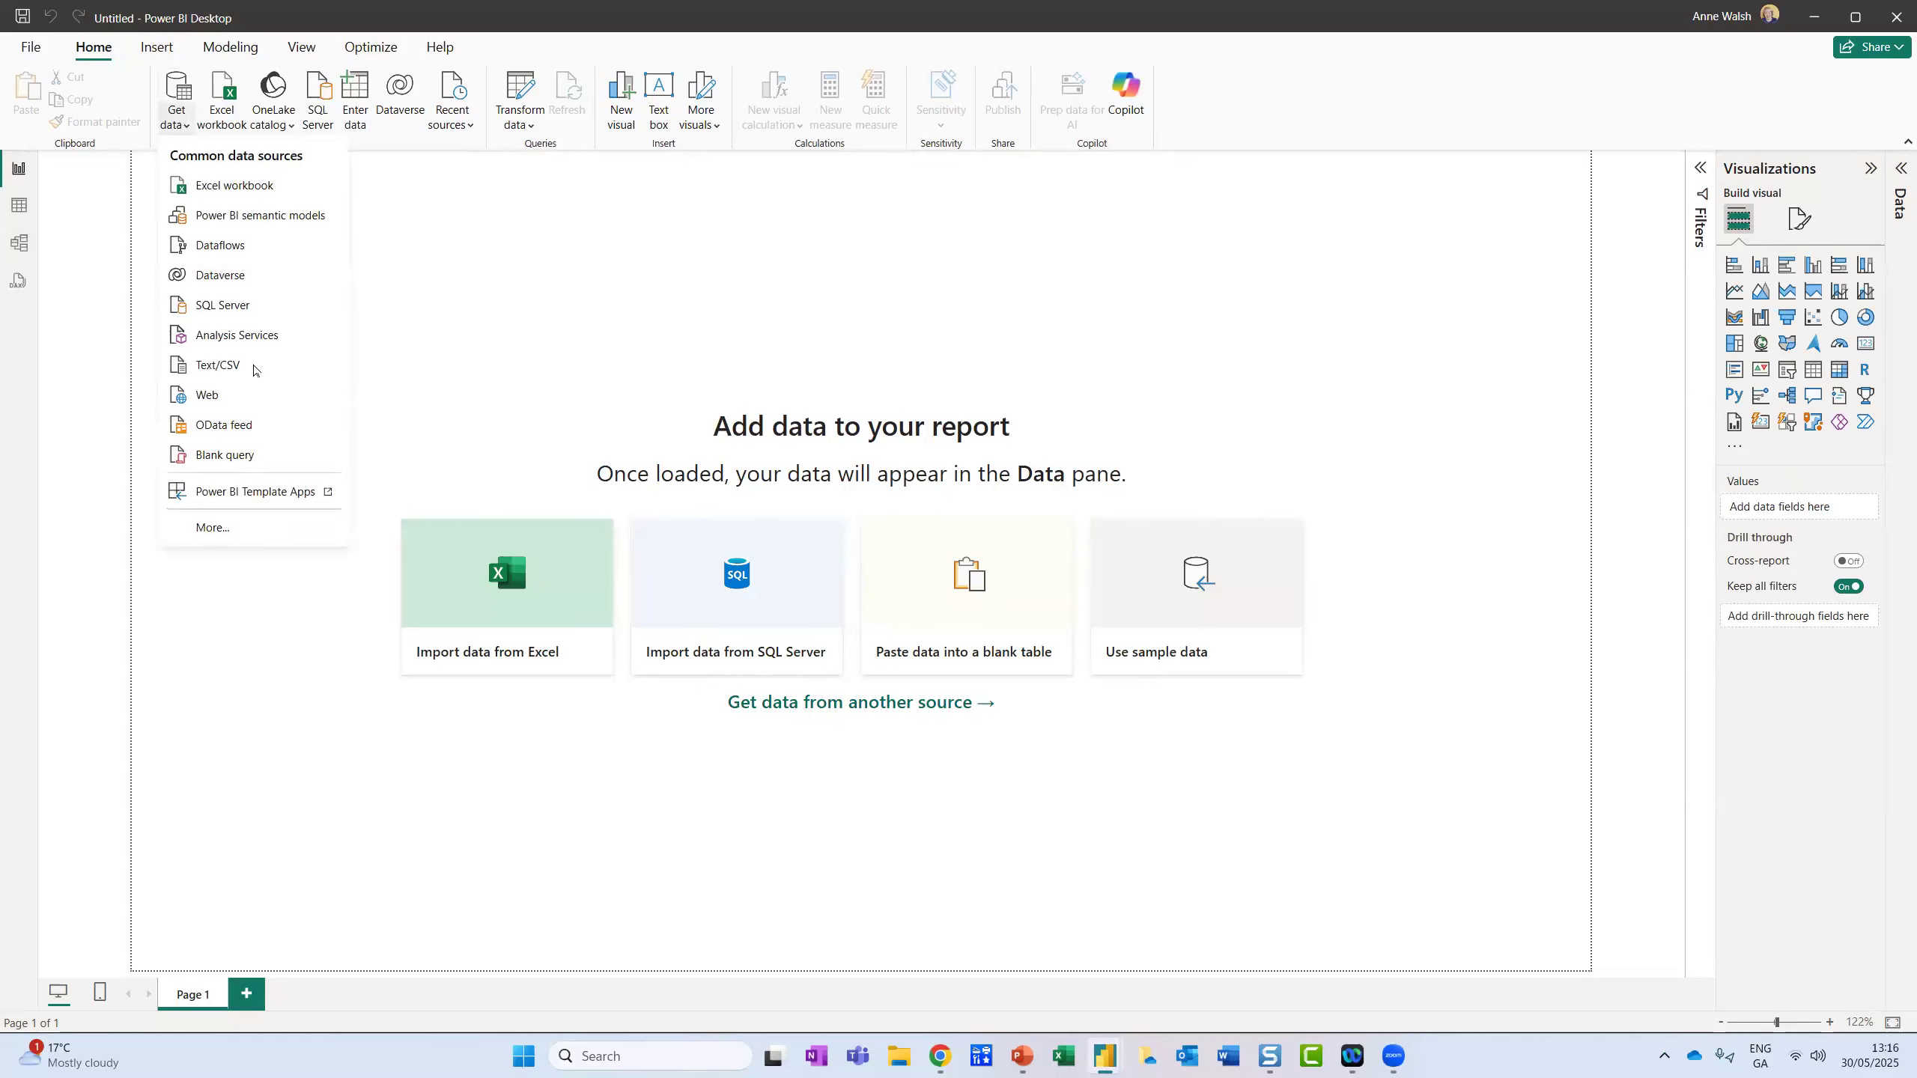
{"action": "left_click", "coordinate": [213, 529]}
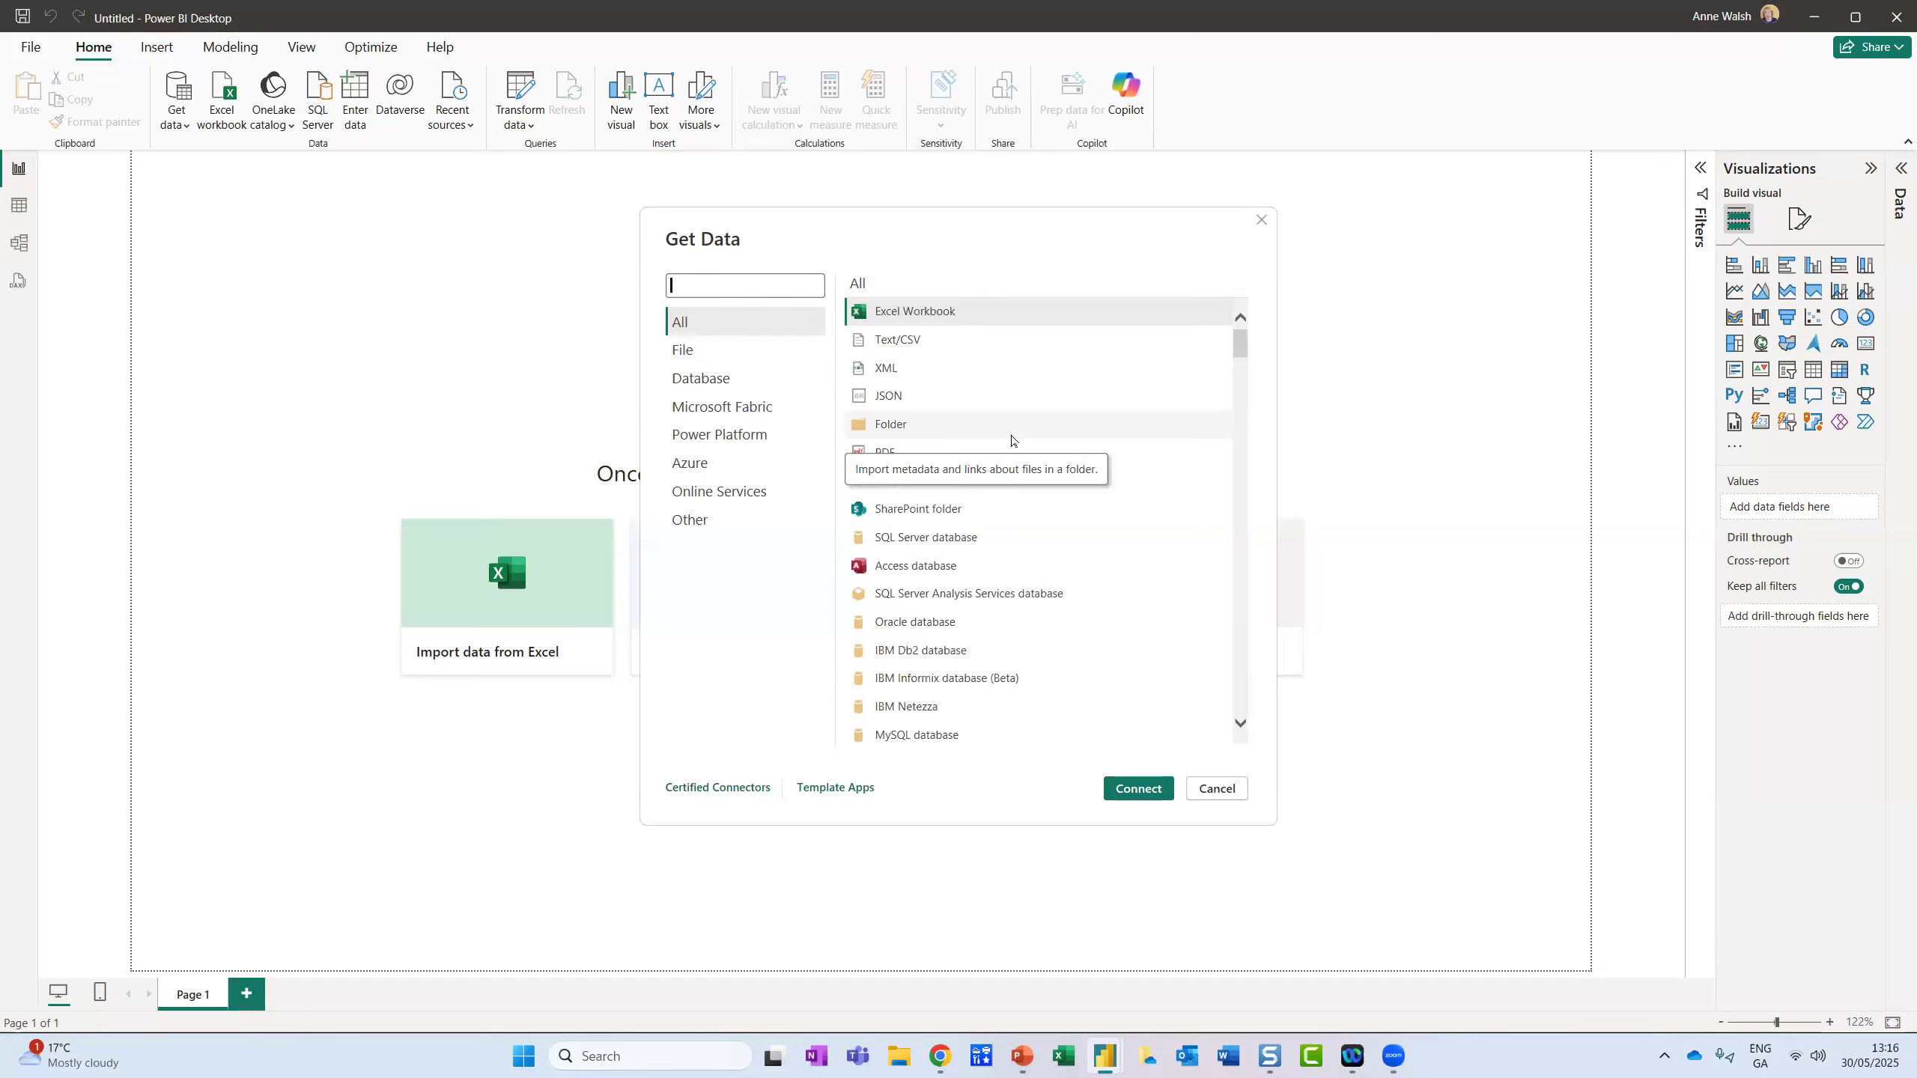
{"action": "left_click", "coordinate": [1214, 789]}
Step: Connect to the Current_Transactions Excel workbook in the Excel Snacks PowerBI 30-5-2025 folder as a data source
{"action": "left_click", "coordinate": [184, 130]}
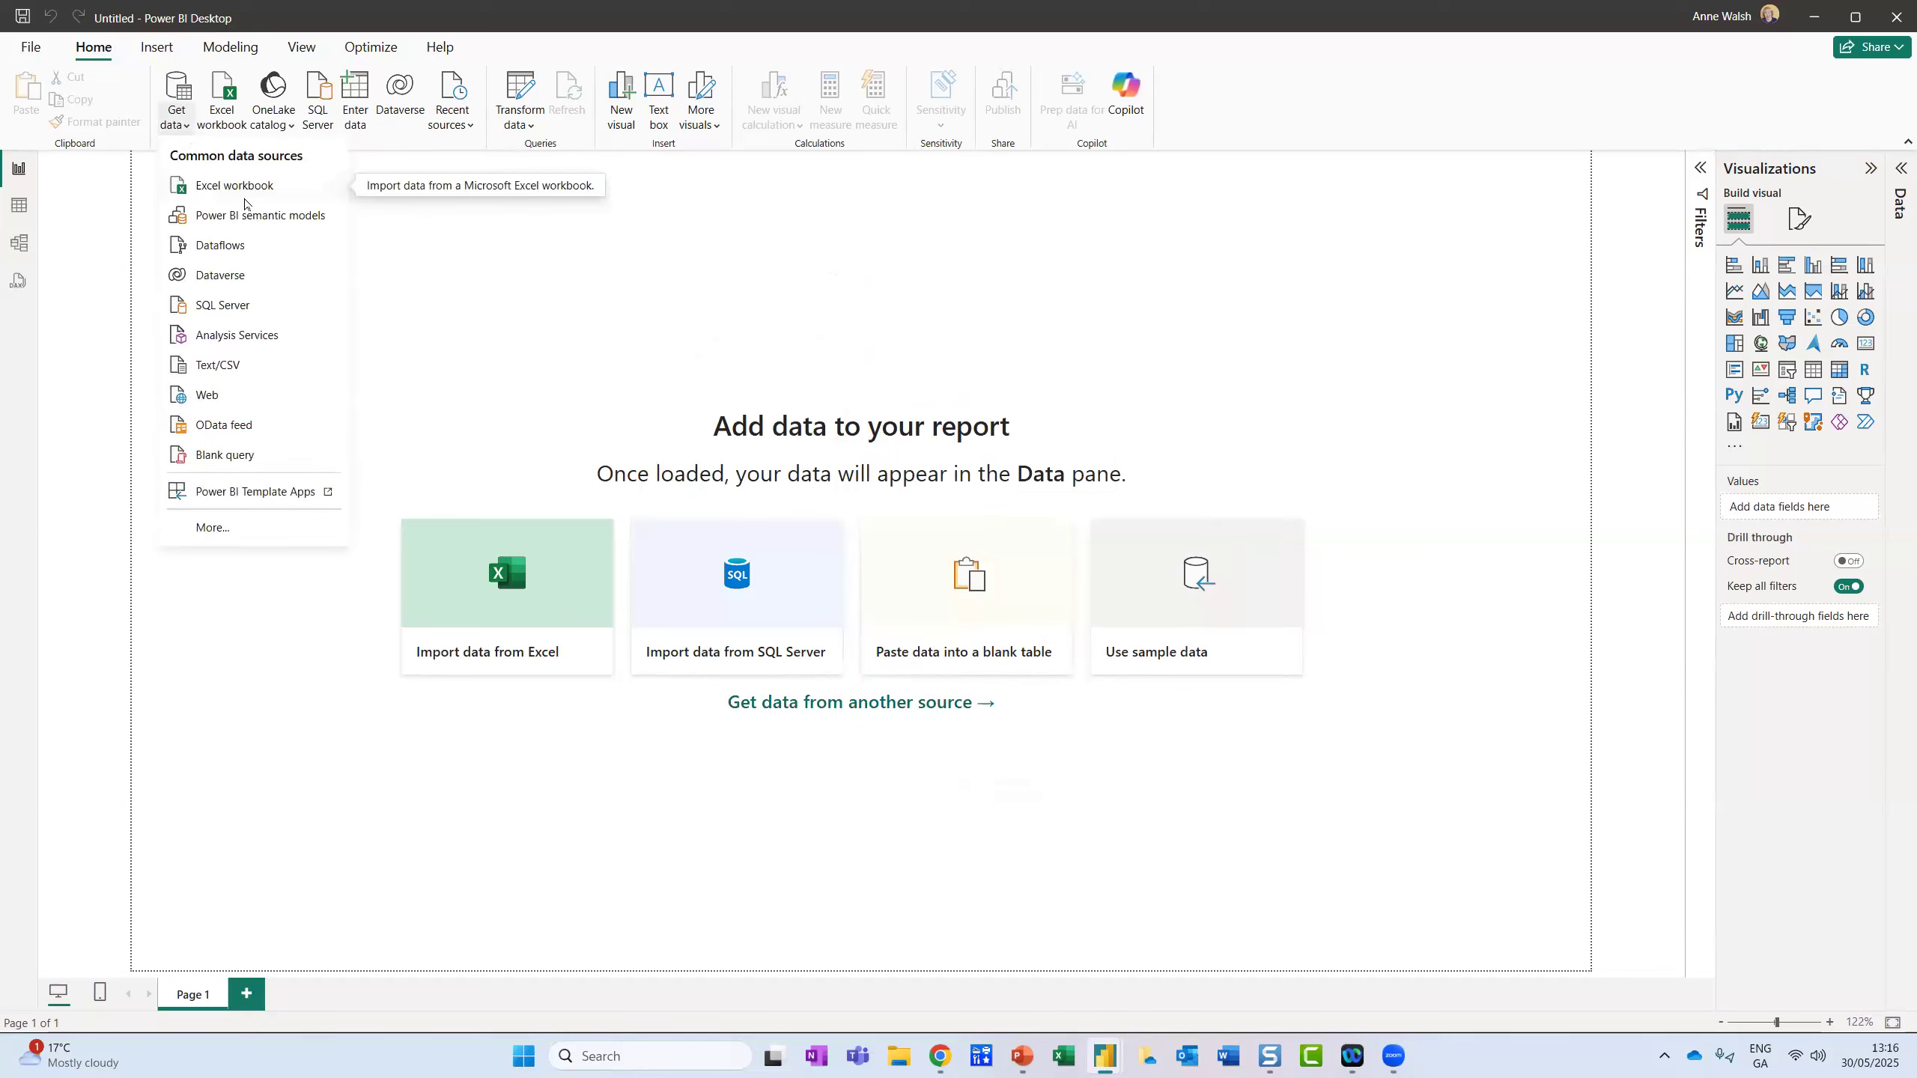
{"action": "left_click", "coordinate": [480, 397]}
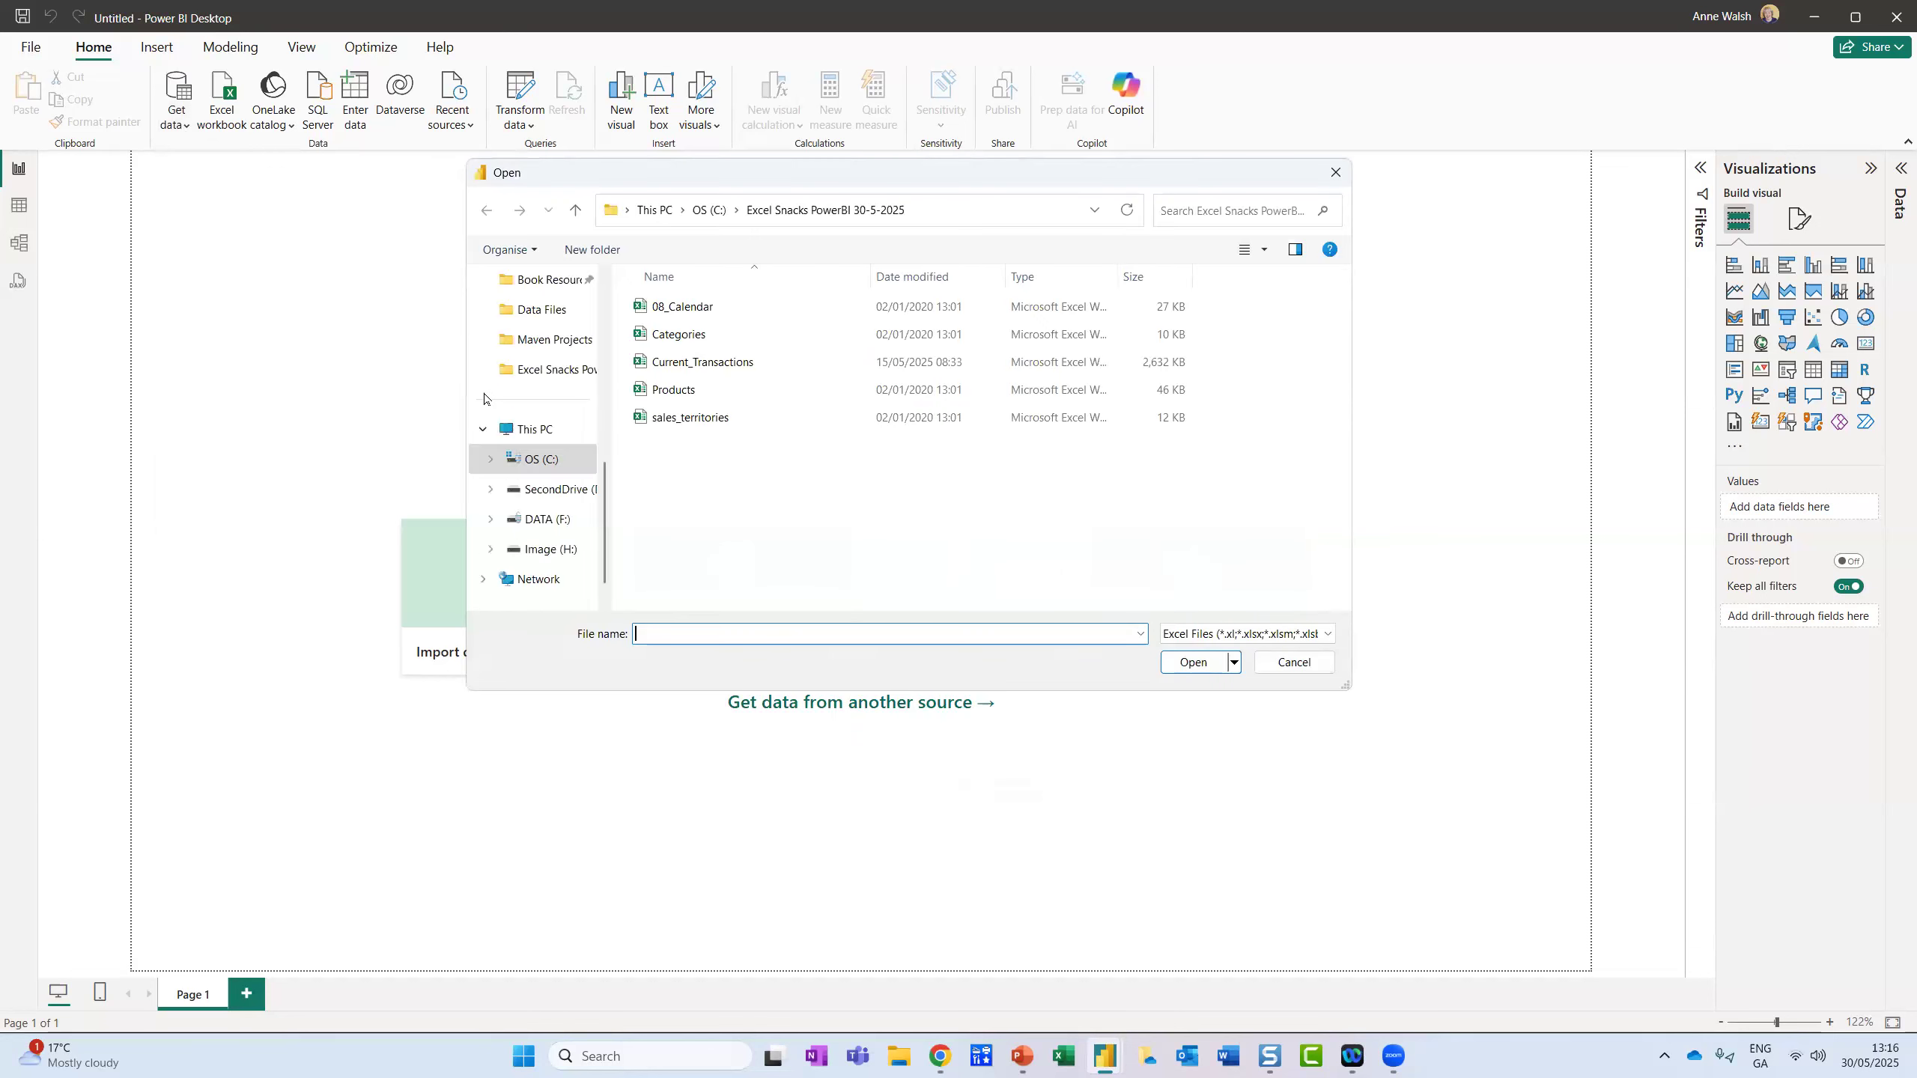
{"action": "left_click", "coordinate": [723, 364]}
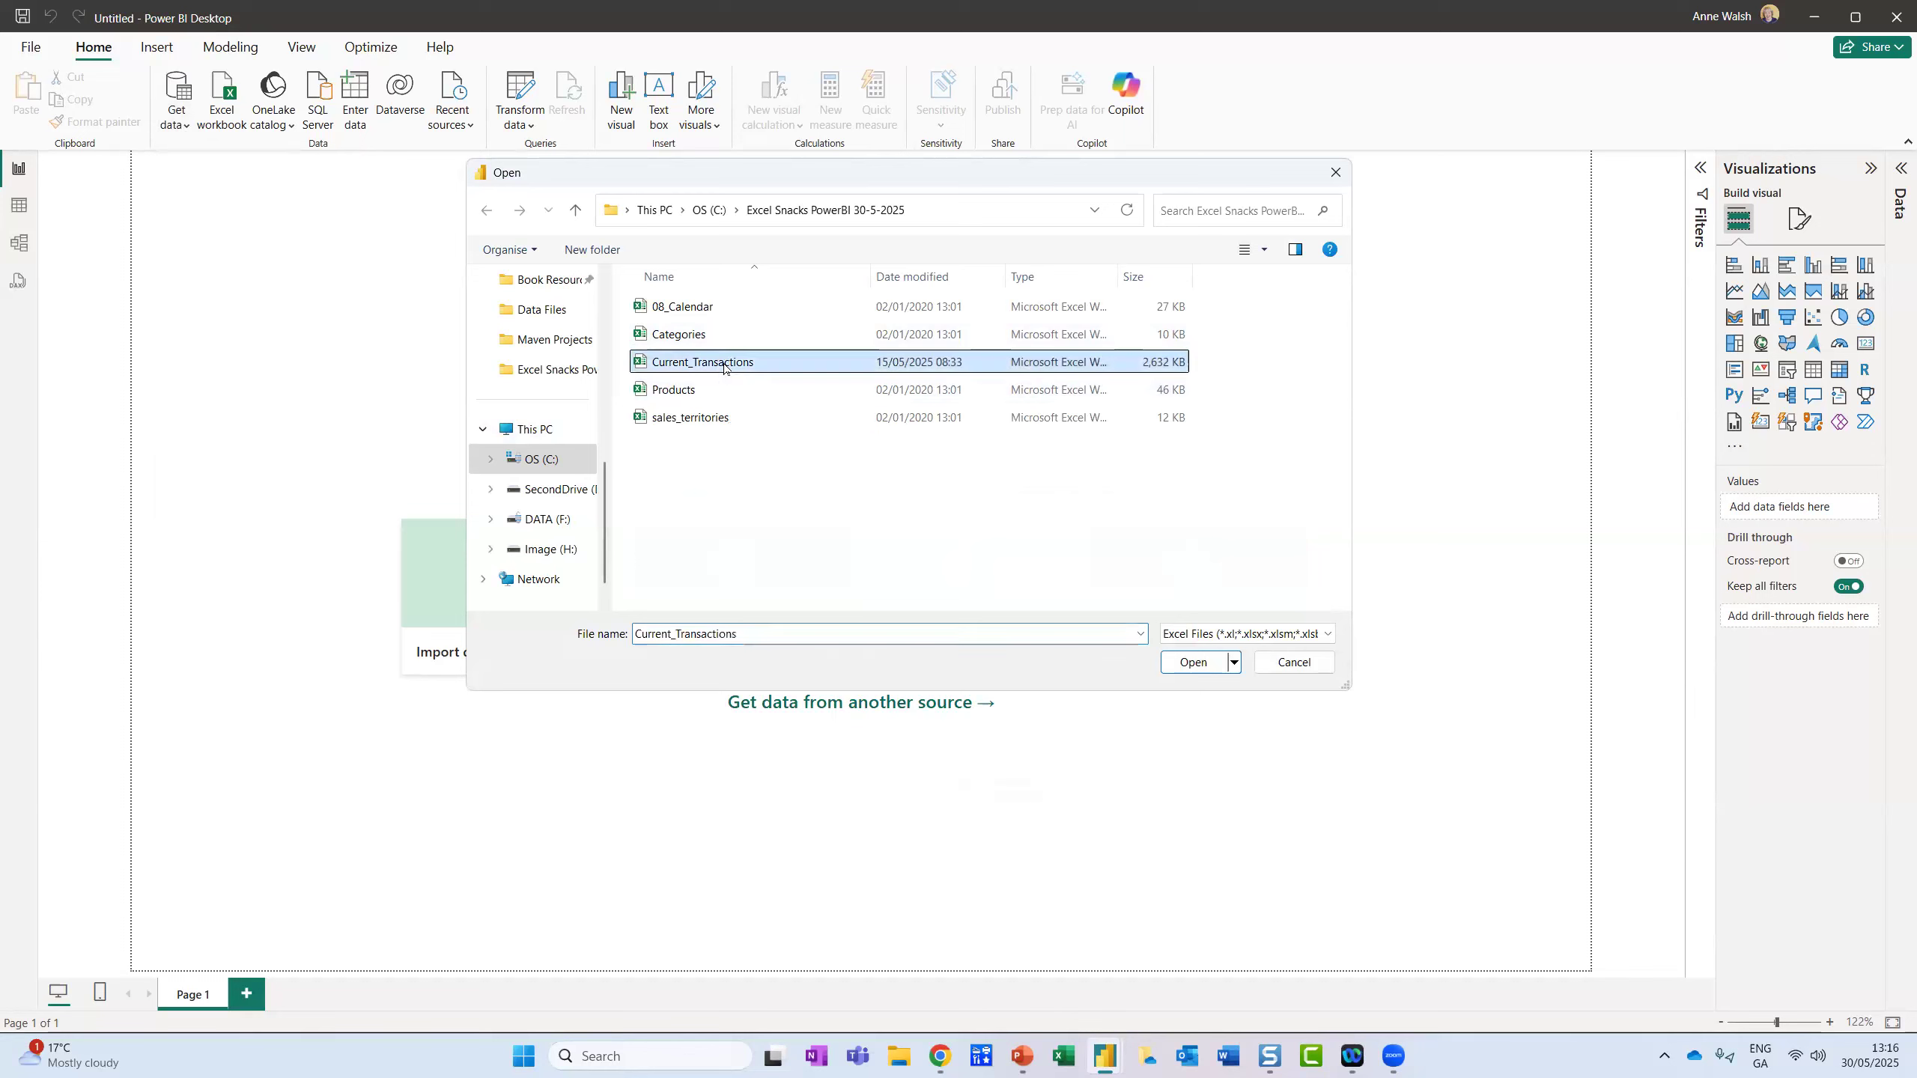
{"action": "left_click", "coordinate": [1195, 664]}
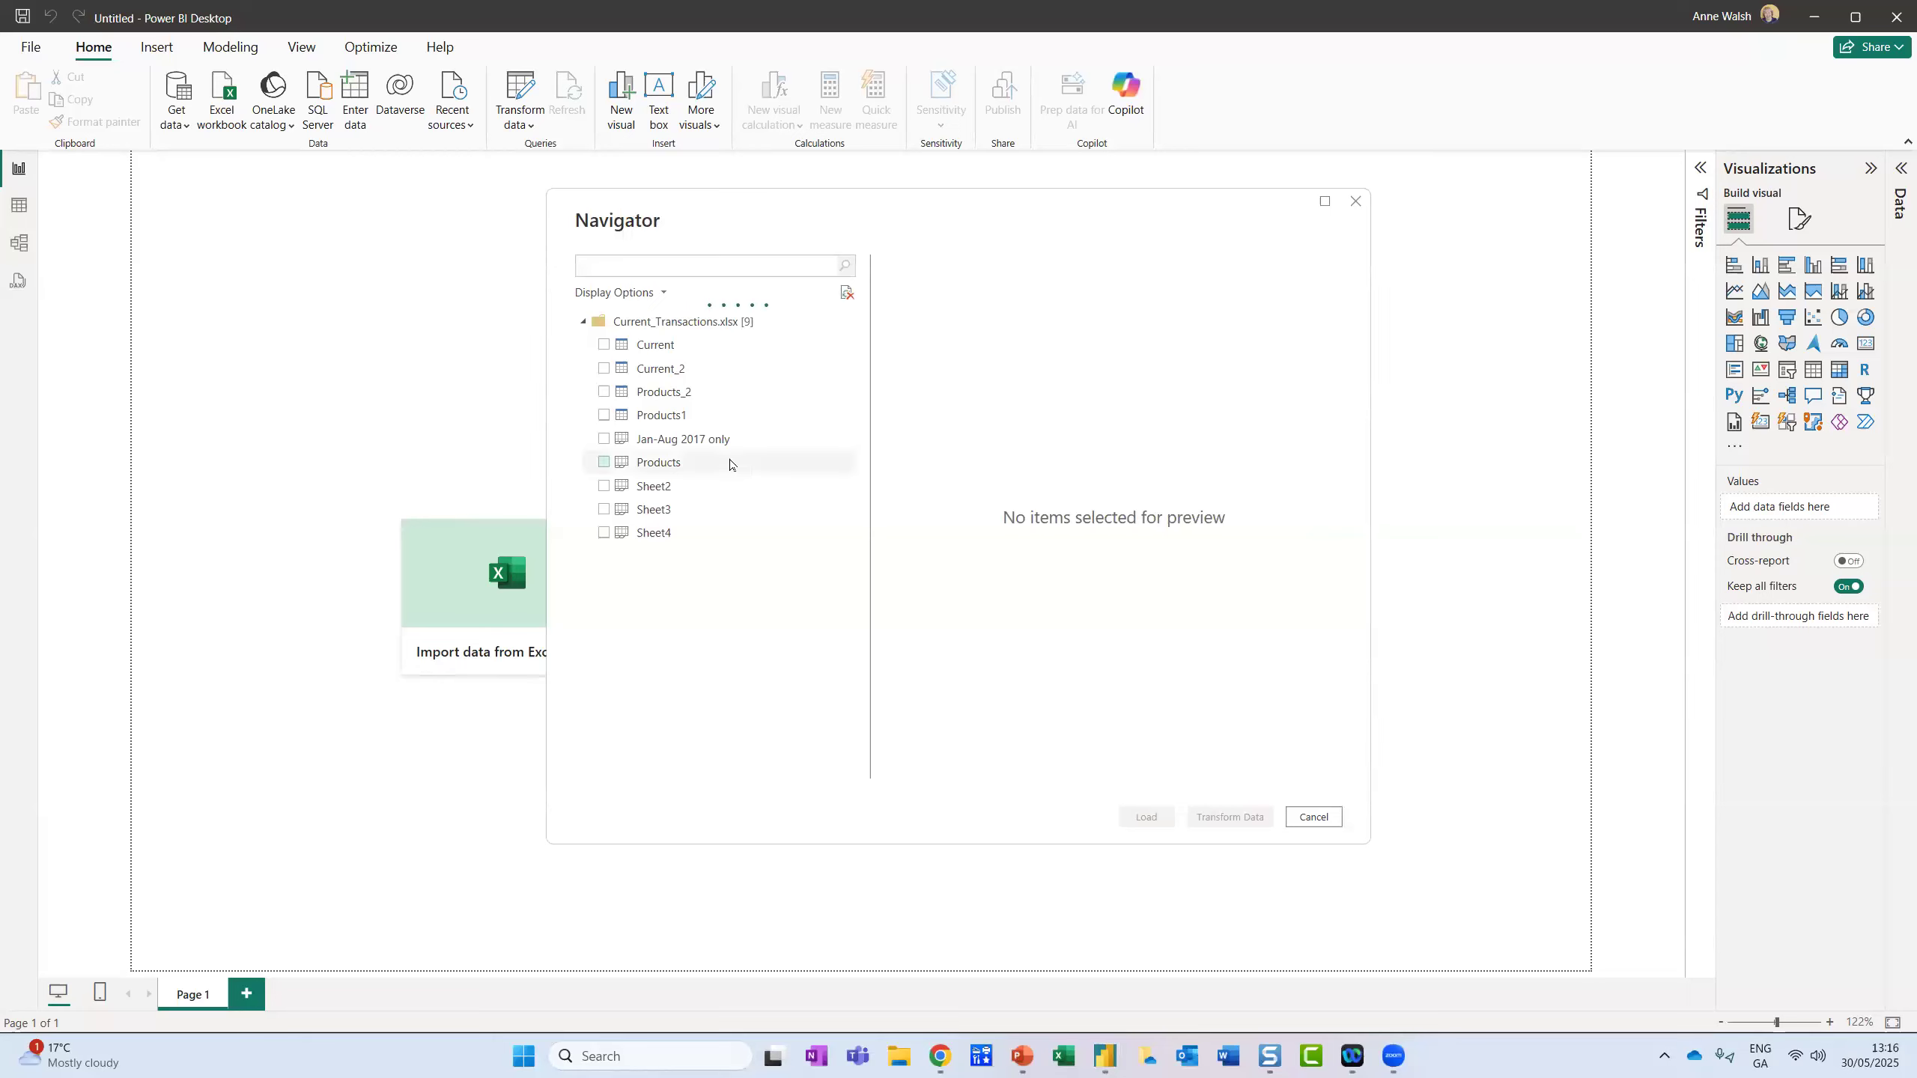
Step: Choose the Current_2 table from the Current_Transactions workbook and load it into the report
{"action": "left_click", "coordinate": [603, 369]}
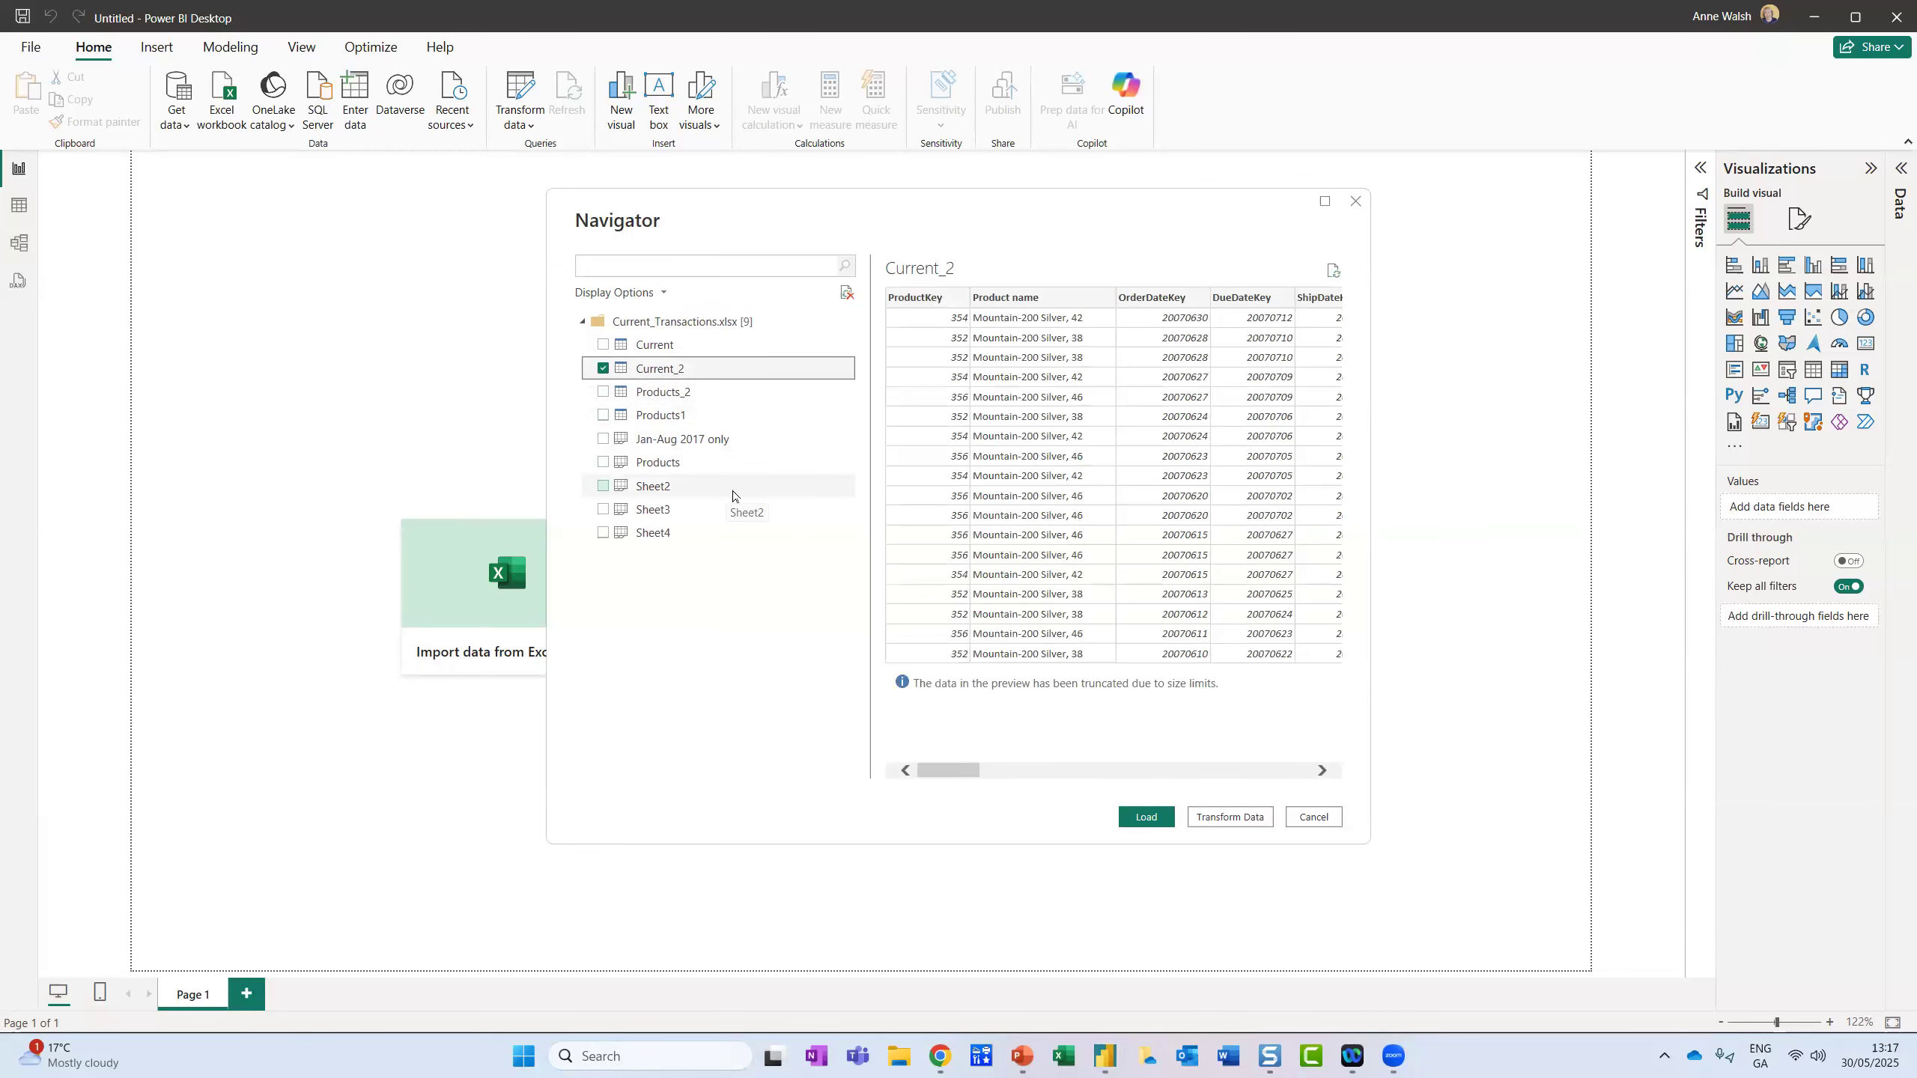
{"action": "mouse_move", "coordinate": [581, 428]}
{"action": "left_mouse_down"}
{"action": "mouse_move", "coordinate": [586, 536]}
{"action": "mouse_move", "coordinate": [641, 551]}
{"action": "mouse_move", "coordinate": [744, 526]}
{"action": "mouse_move", "coordinate": [763, 431]}
{"action": "mouse_move", "coordinate": [606, 423]}
{"action": "left_mouse_up"}
{"action": "mouse_move", "coordinate": [585, 333]}
{"action": "left_mouse_down"}
{"action": "mouse_move", "coordinate": [579, 355]}
{"action": "mouse_move", "coordinate": [668, 453]}
{"action": "mouse_move", "coordinate": [726, 312]}
{"action": "mouse_move", "coordinate": [577, 330]}
{"action": "left_mouse_up"}
{"action": "key", "text": "Escape"}
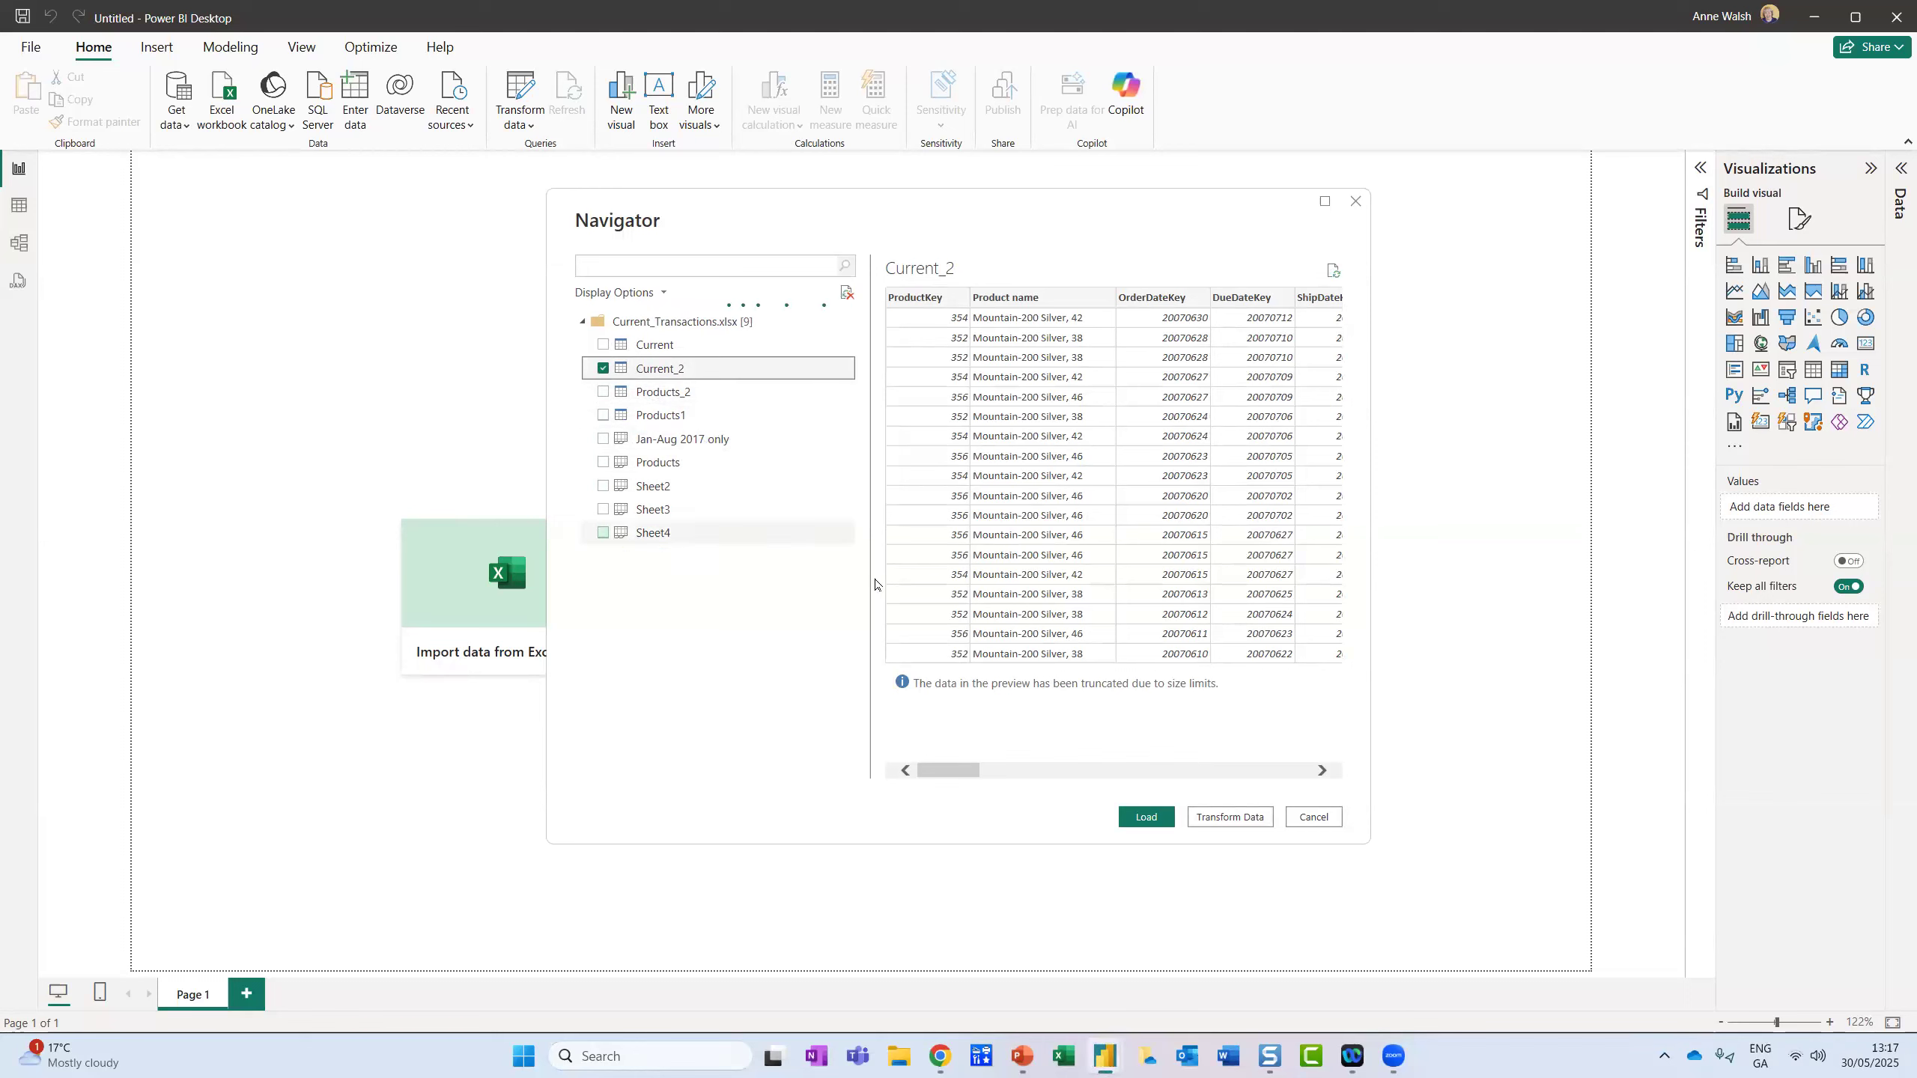
{"action": "key", "text": "ctrl+2"}
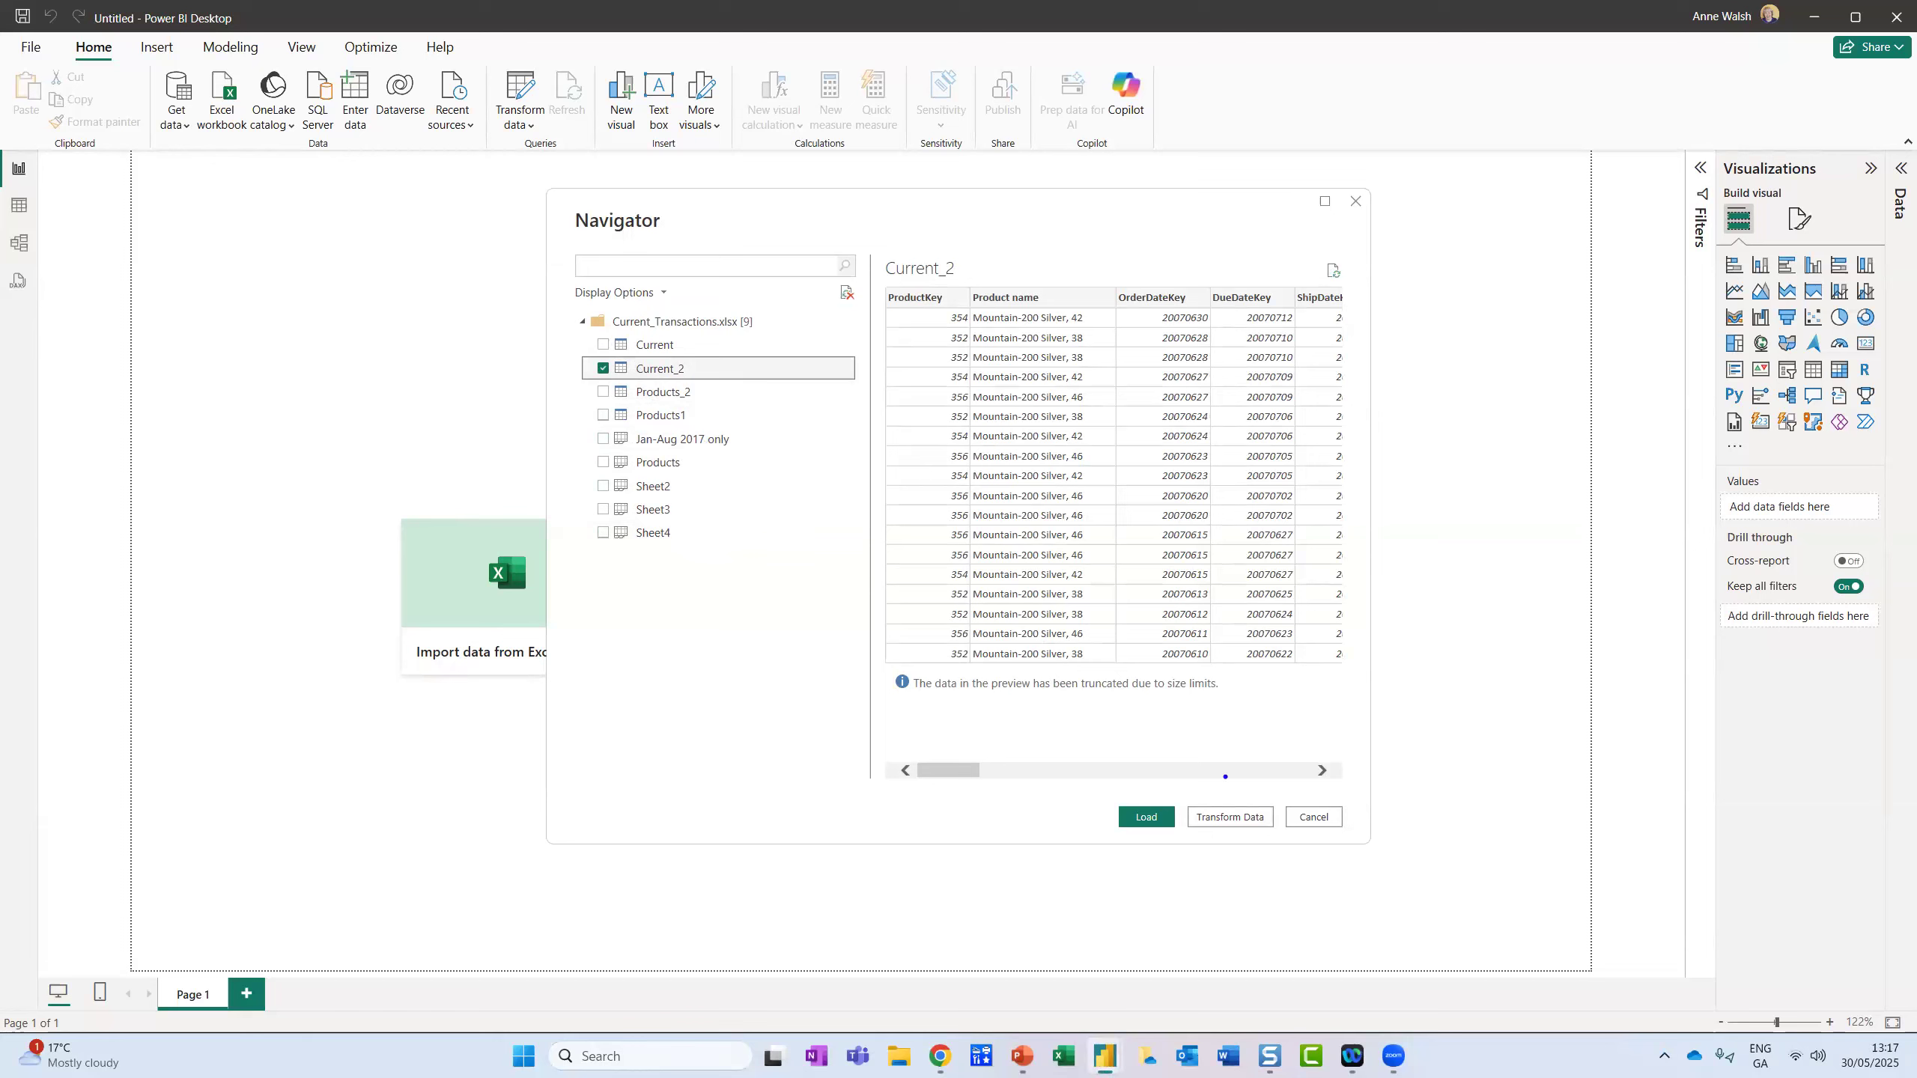
{"action": "mouse_move", "coordinate": [1348, 787]}
{"action": "left_mouse_down"}
{"action": "mouse_move", "coordinate": [1114, 780]}
{"action": "mouse_move", "coordinate": [1372, 844]}
{"action": "mouse_move", "coordinate": [1348, 789]}
{"action": "left_mouse_up"}
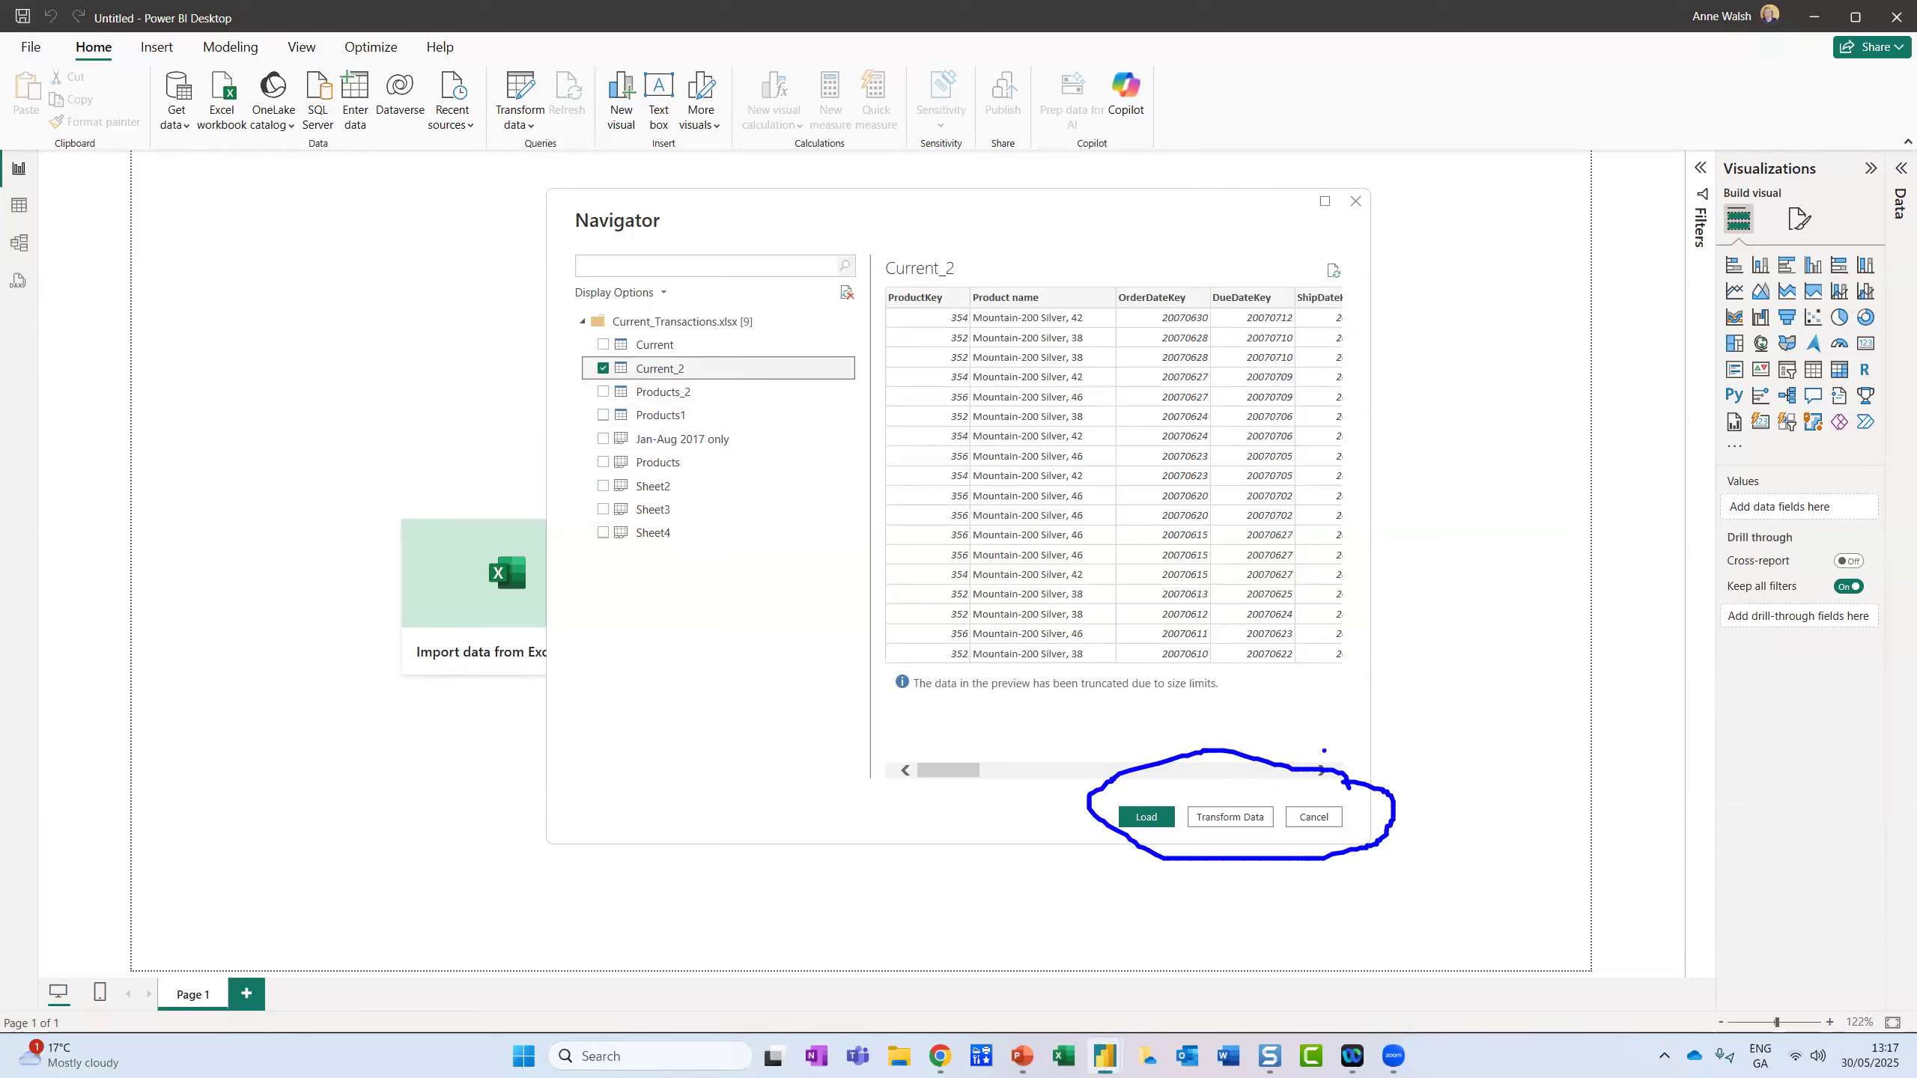
{"action": "key", "text": "Escape"}
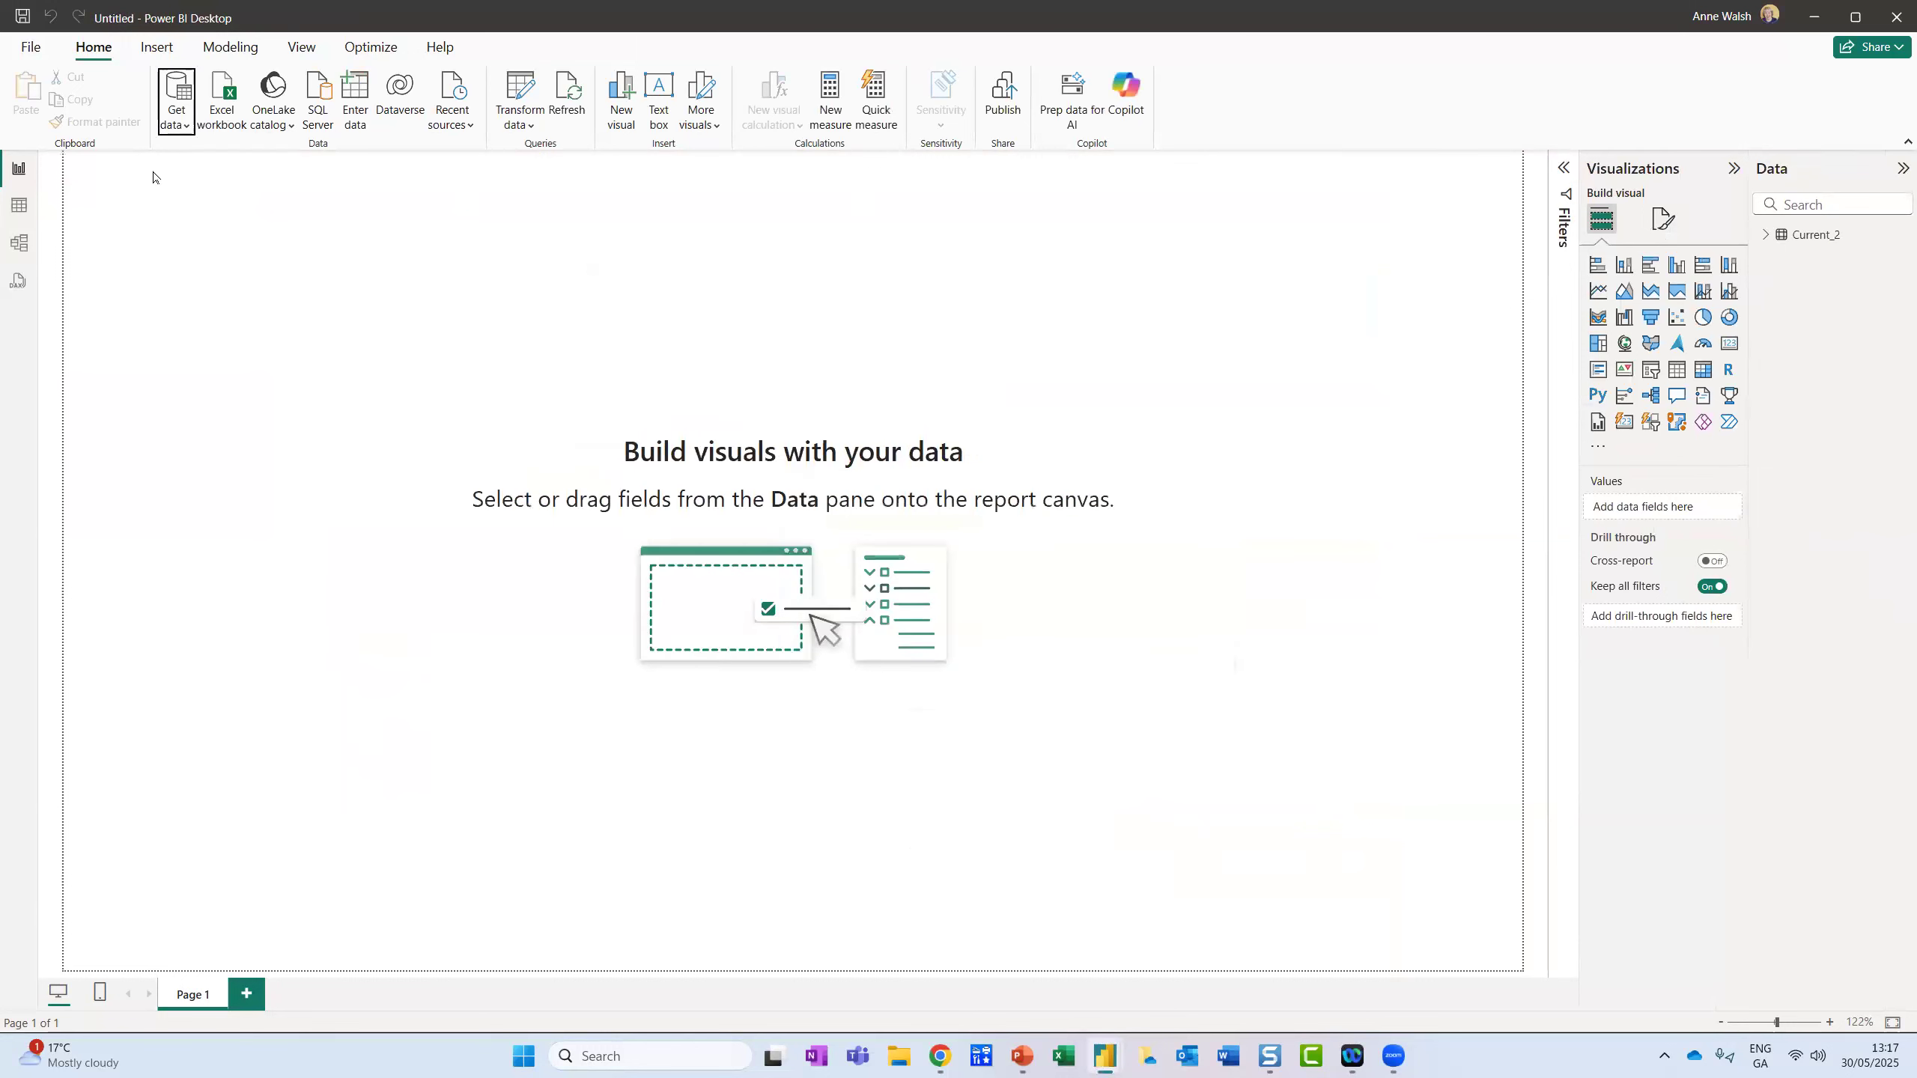
Step: Connect to the sales_territories Excel workbook as a second data source
{"action": "left_click", "coordinate": [181, 126]}
{"action": "left_click", "coordinate": [252, 186]}
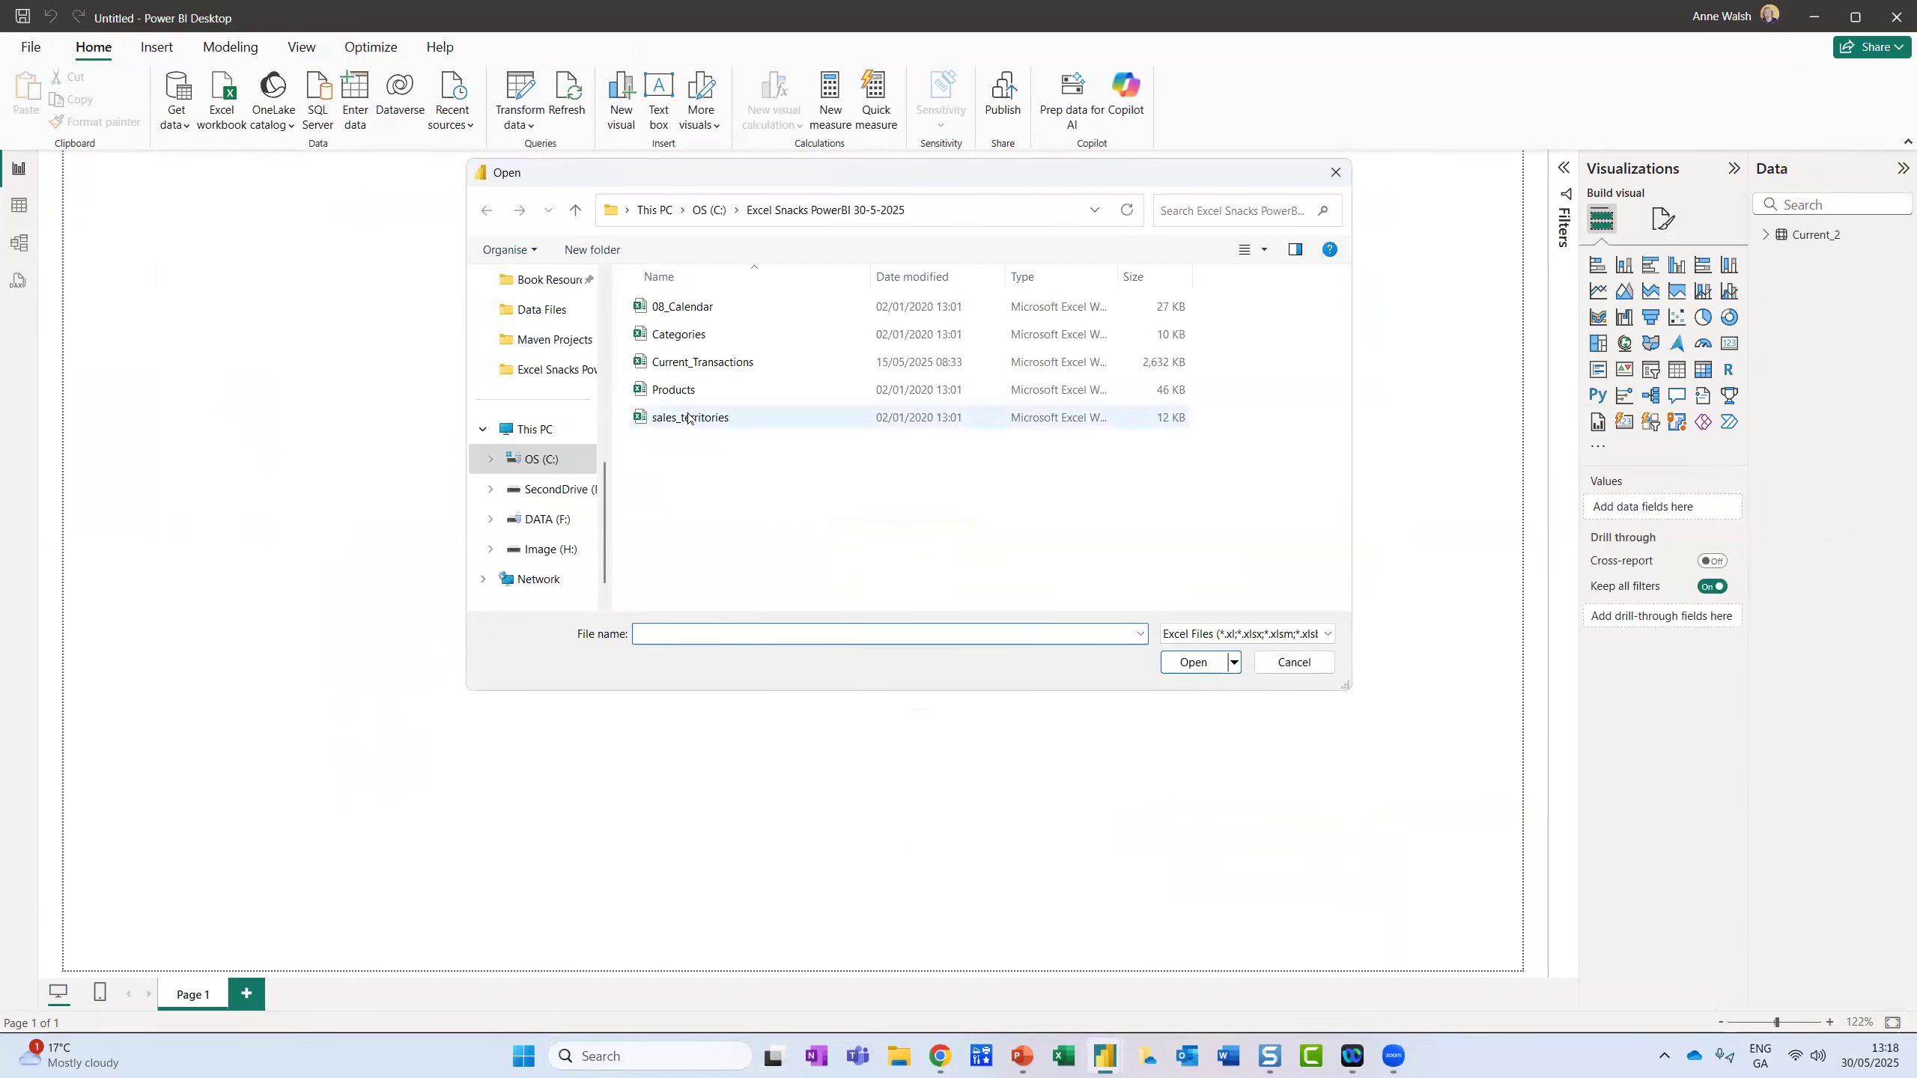
{"action": "left_click", "coordinate": [688, 418]}
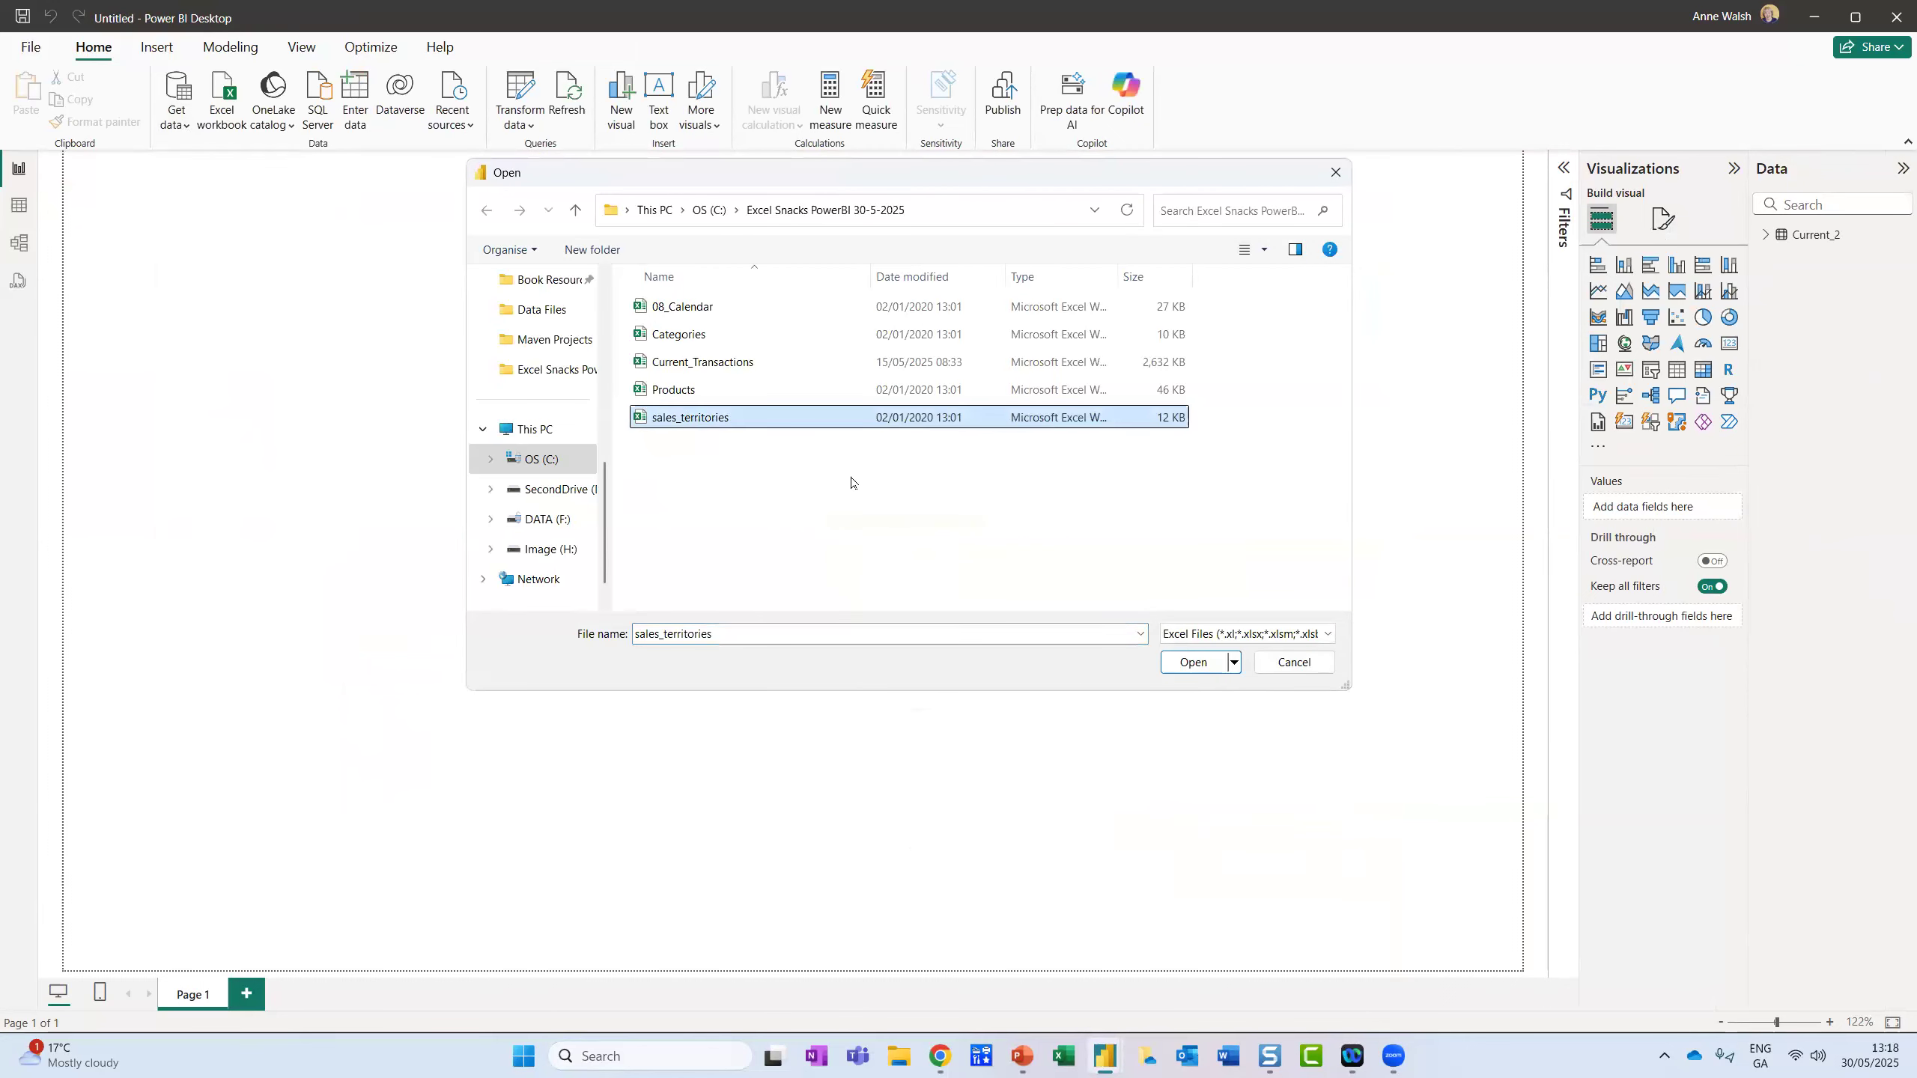
{"action": "left_click", "coordinate": [1192, 662]}
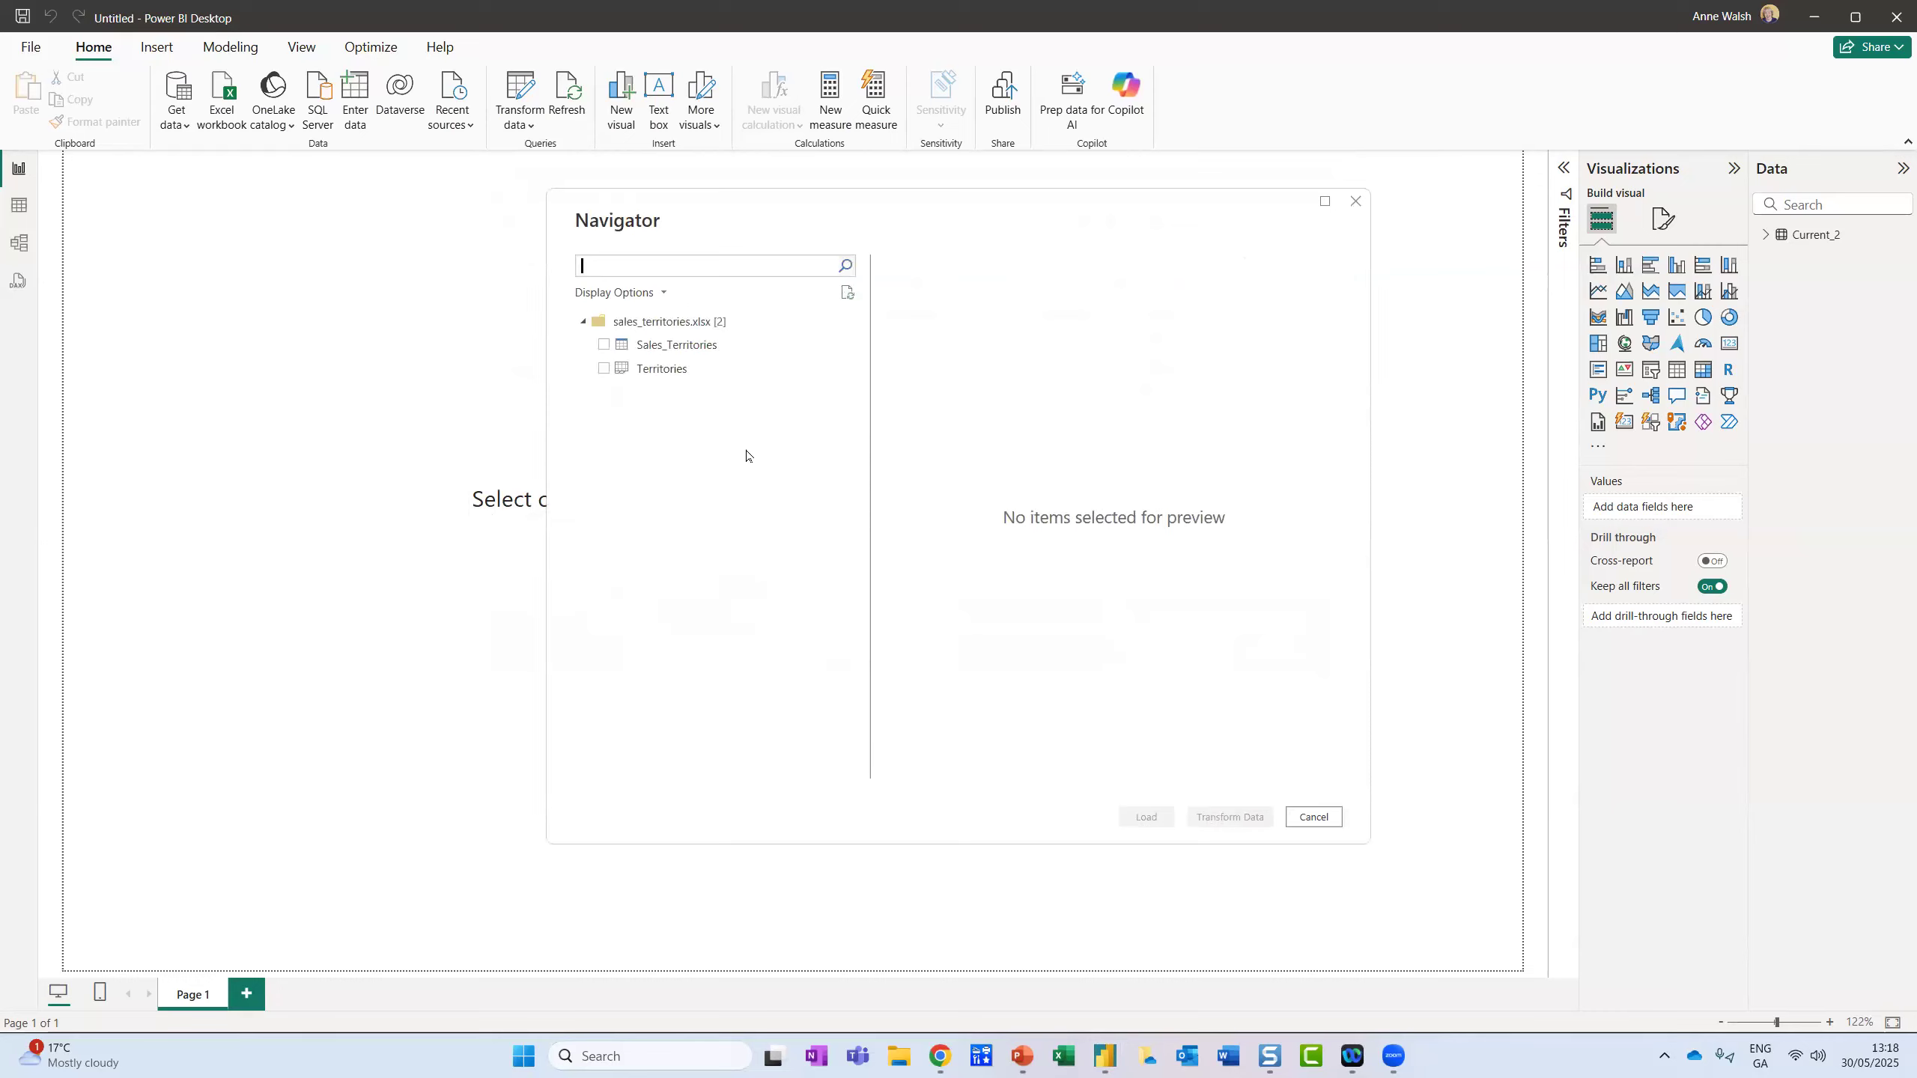
Step: Choose the Sales_Territories table from the sales_territories workbook and load it into the report
{"action": "mouse_move", "coordinate": [755, 344]}
{"action": "left_mouse_down"}
{"action": "mouse_move", "coordinate": [547, 321]}
{"action": "mouse_move", "coordinate": [782, 377]}
{"action": "mouse_move", "coordinate": [727, 346]}
{"action": "left_mouse_up"}
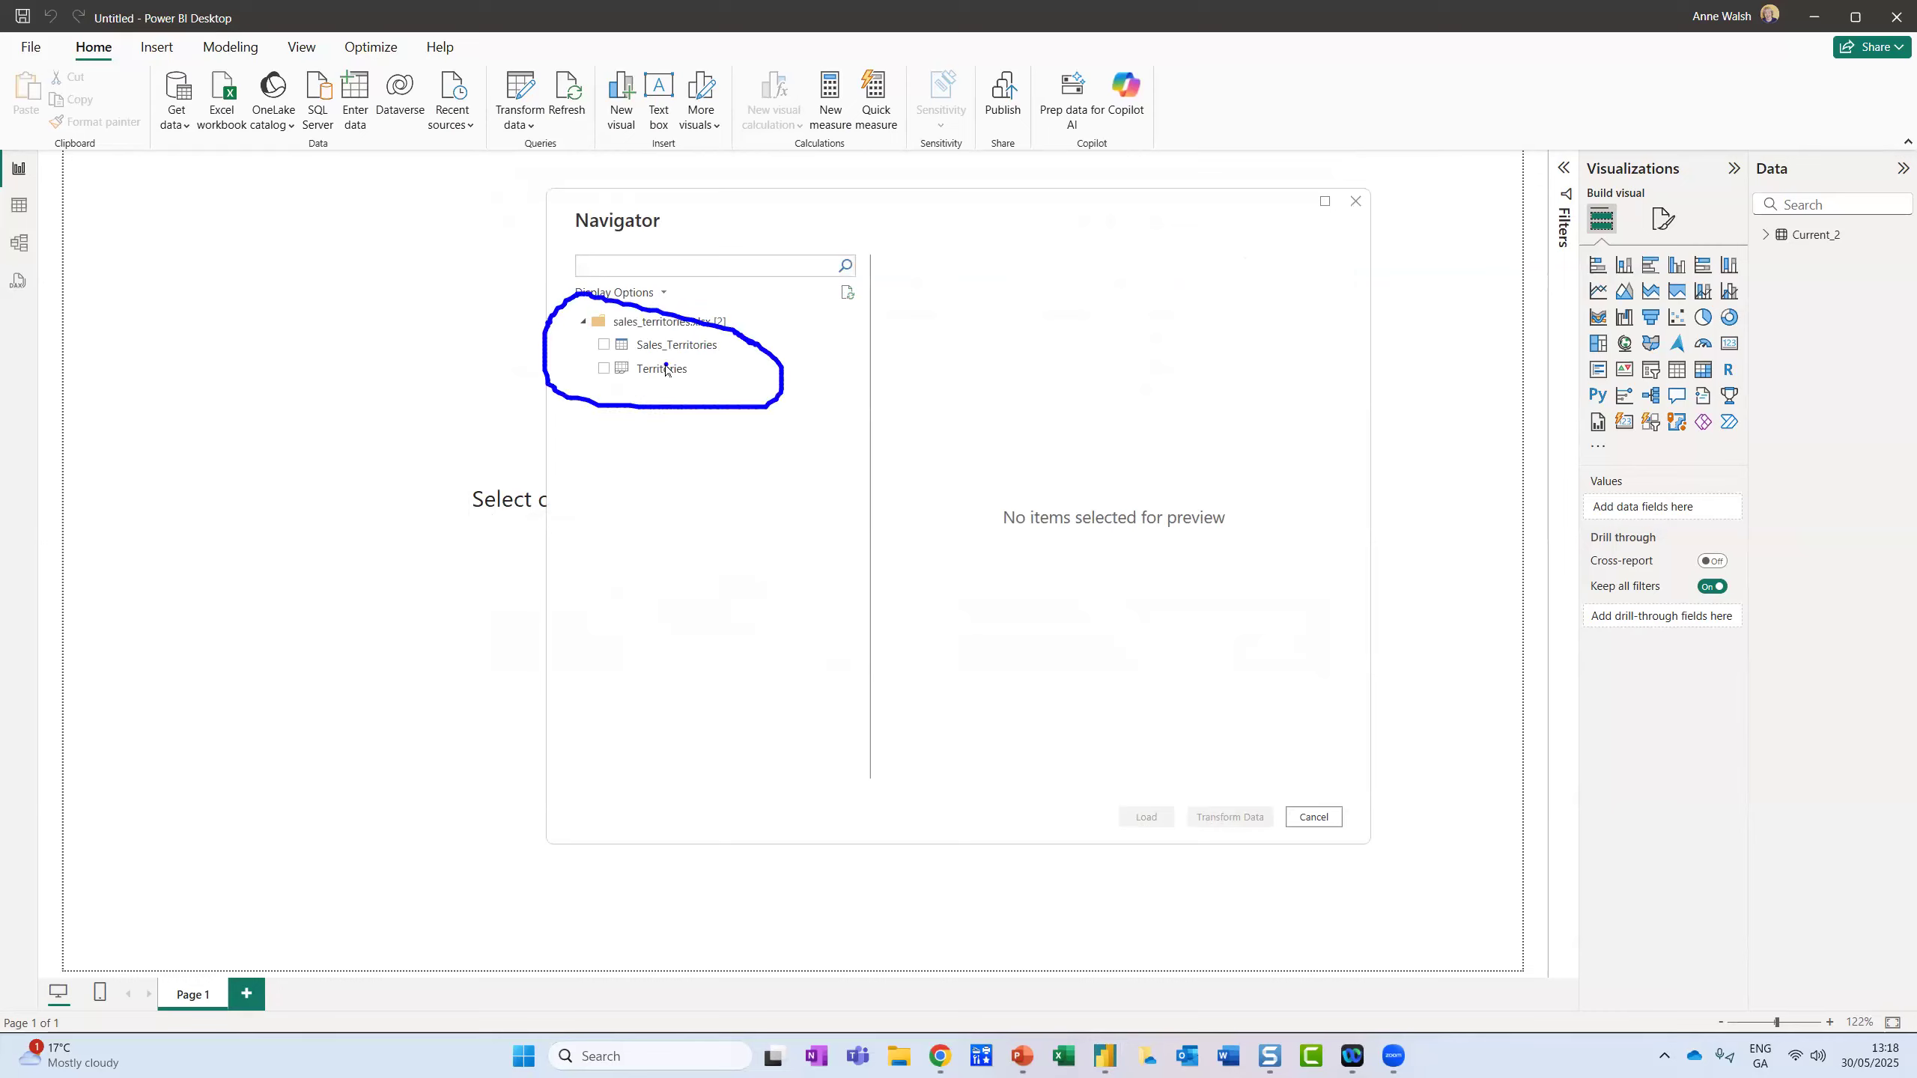
{"action": "key", "text": "Escape"}
{"action": "left_click", "coordinate": [603, 347]}
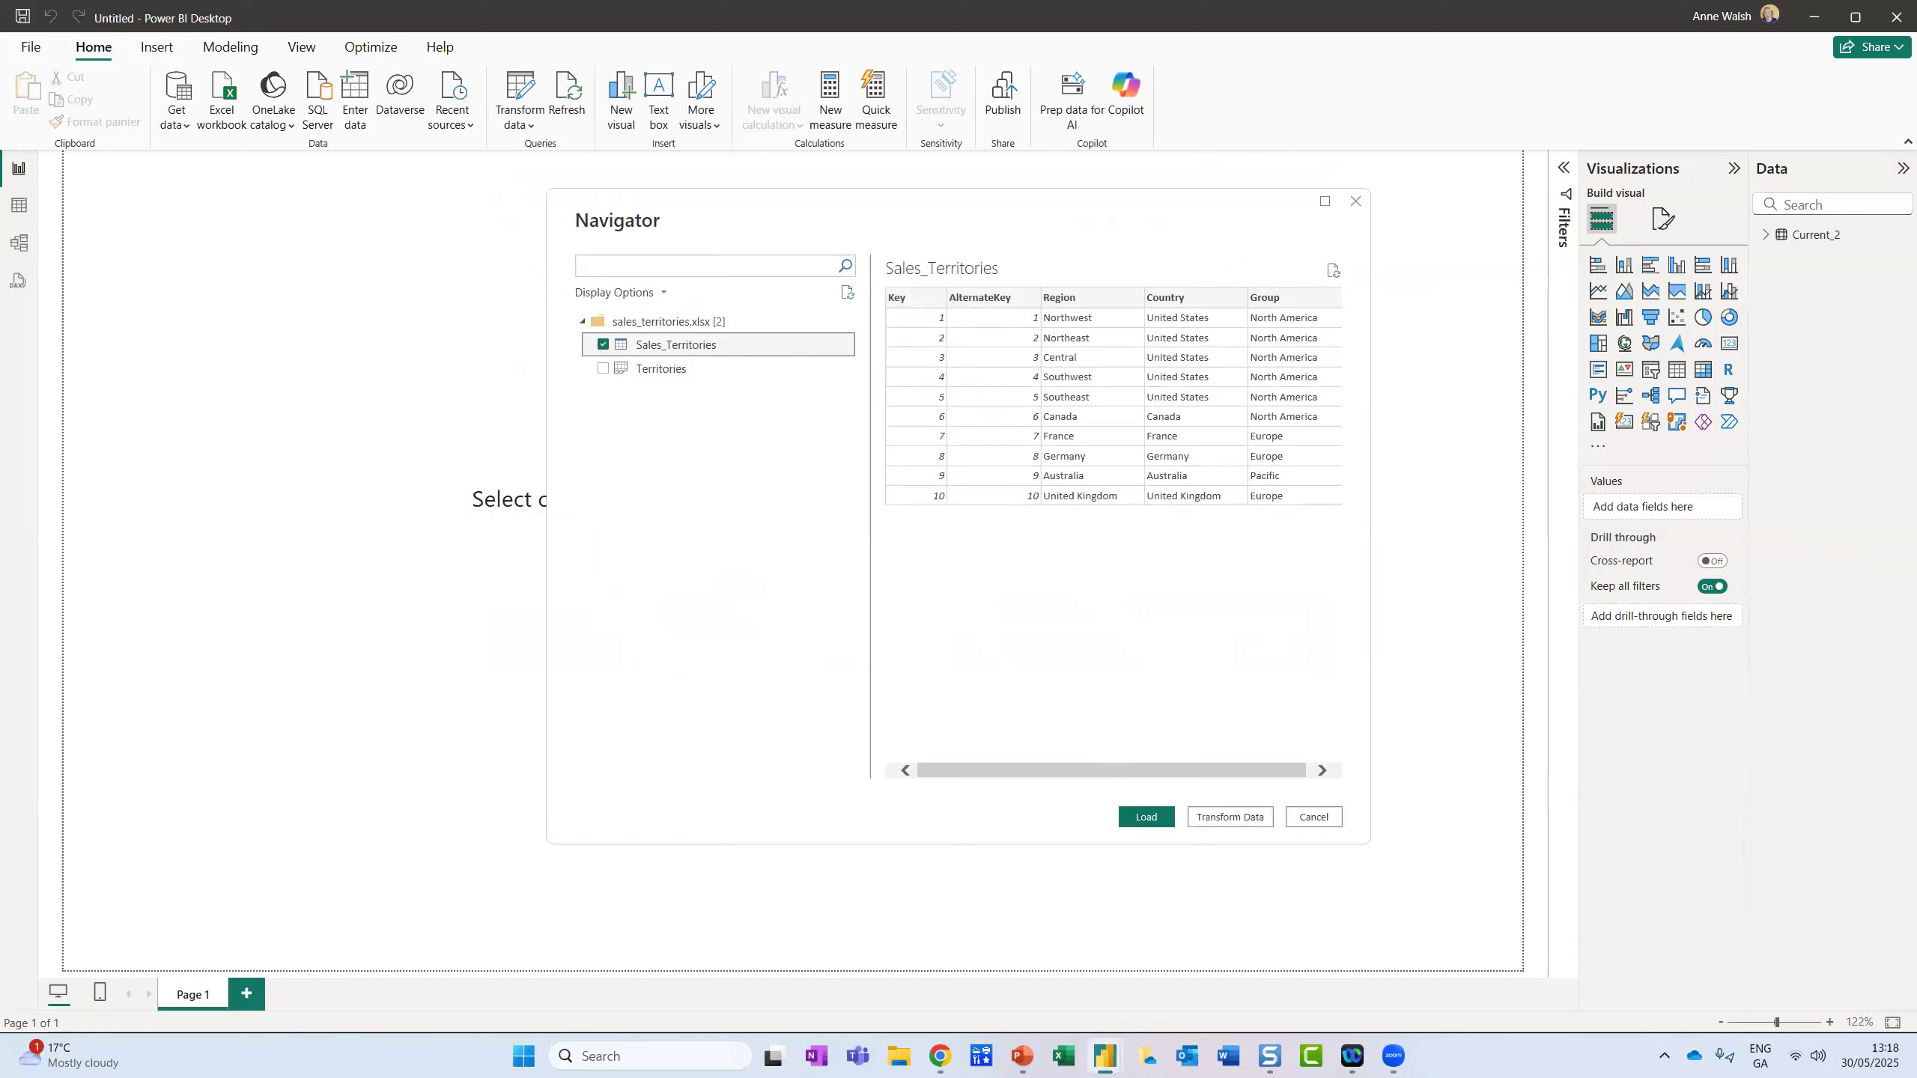
{"action": "mouse_move", "coordinate": [1396, 839]}
{"action": "left_mouse_down"}
{"action": "mouse_move", "coordinate": [1180, 760]}
{"action": "mouse_move", "coordinate": [1124, 875]}
{"action": "mouse_move", "coordinate": [1422, 845]}
{"action": "mouse_move", "coordinate": [1419, 829]}
{"action": "left_mouse_up"}
{"action": "key", "text": "Escape"}
{"action": "left_click", "coordinate": [1148, 817]}
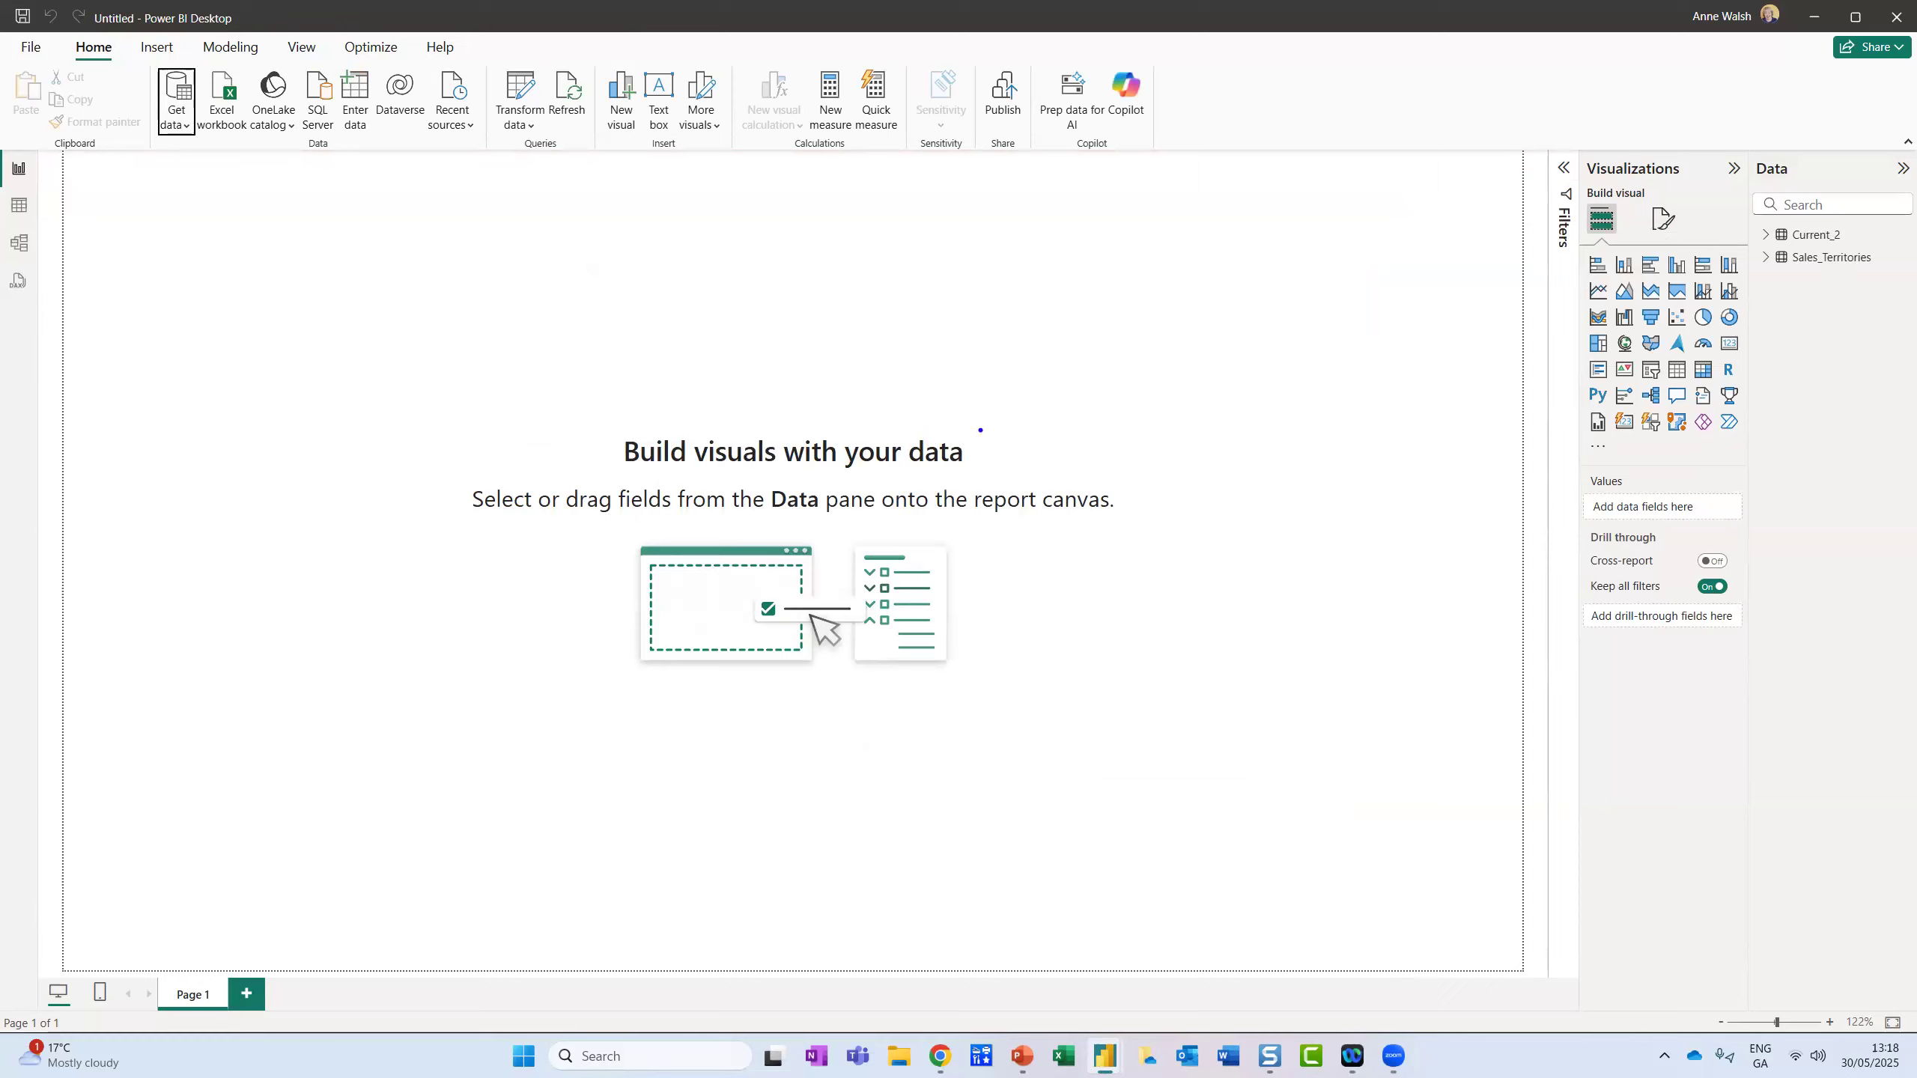
{"action": "mouse_move", "coordinate": [971, 329]}
{"action": "left_mouse_down"}
{"action": "mouse_move", "coordinate": [1660, 288]}
{"action": "mouse_move", "coordinate": [1694, 321]}
{"action": "mouse_move", "coordinate": [1638, 359]}
{"action": "left_mouse_up"}
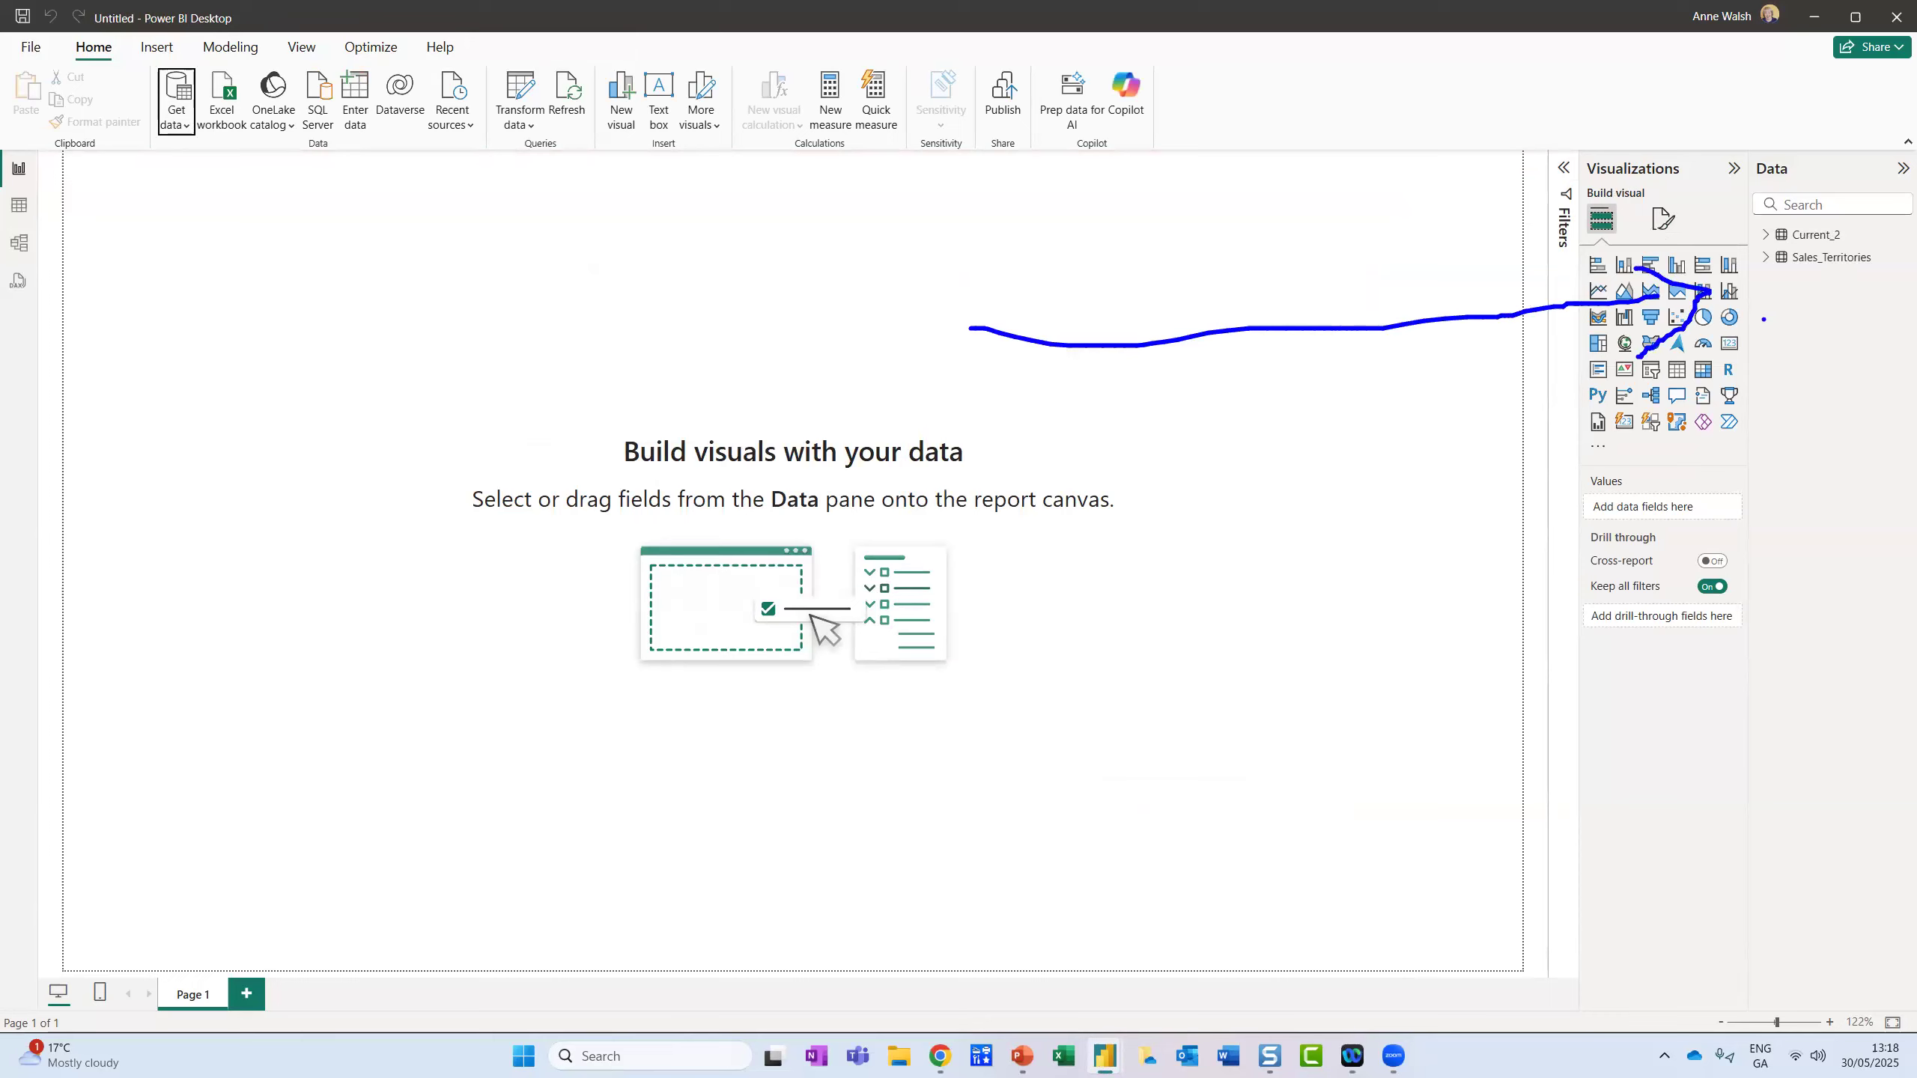
{"action": "mouse_move", "coordinate": [1865, 217]}
{"action": "left_mouse_down"}
{"action": "mouse_move", "coordinate": [1732, 309]}
{"action": "mouse_move", "coordinate": [1859, 225]}
{"action": "left_mouse_up"}
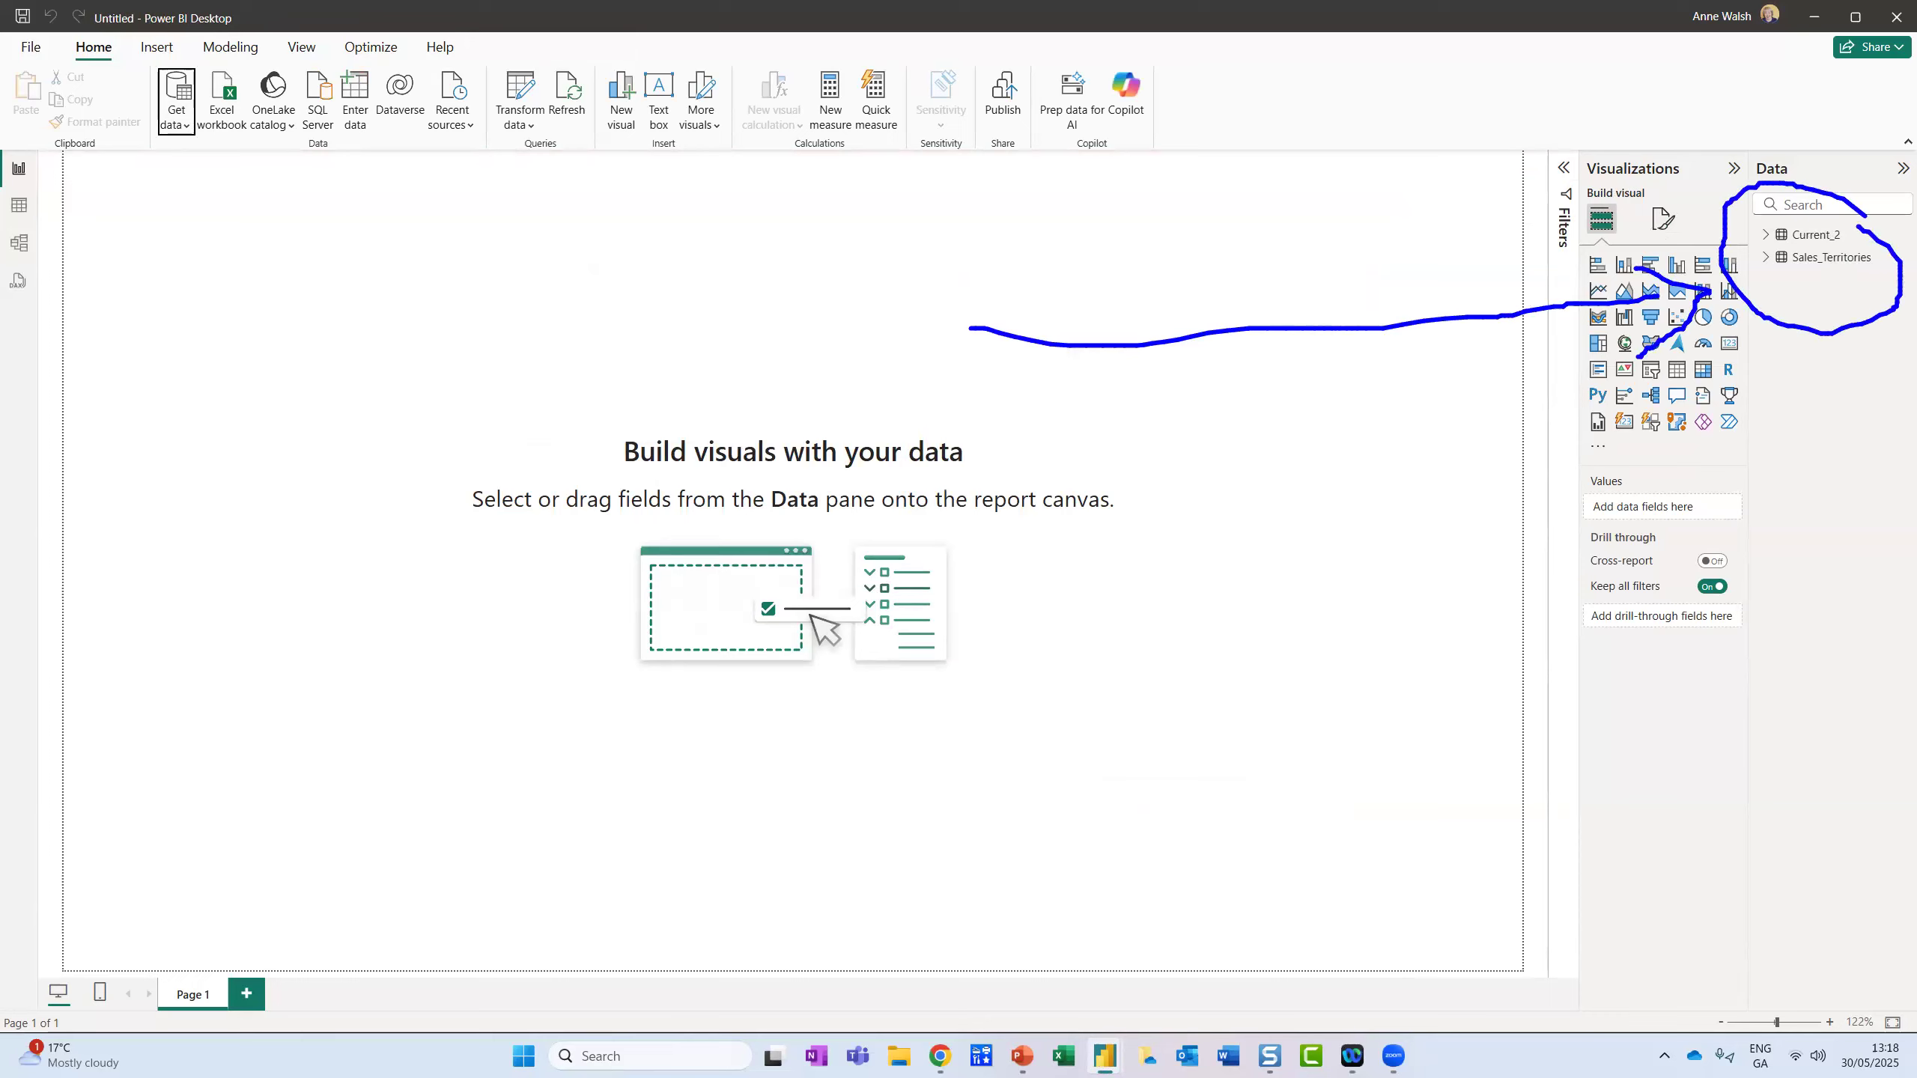
{"action": "key", "text": "Escape"}
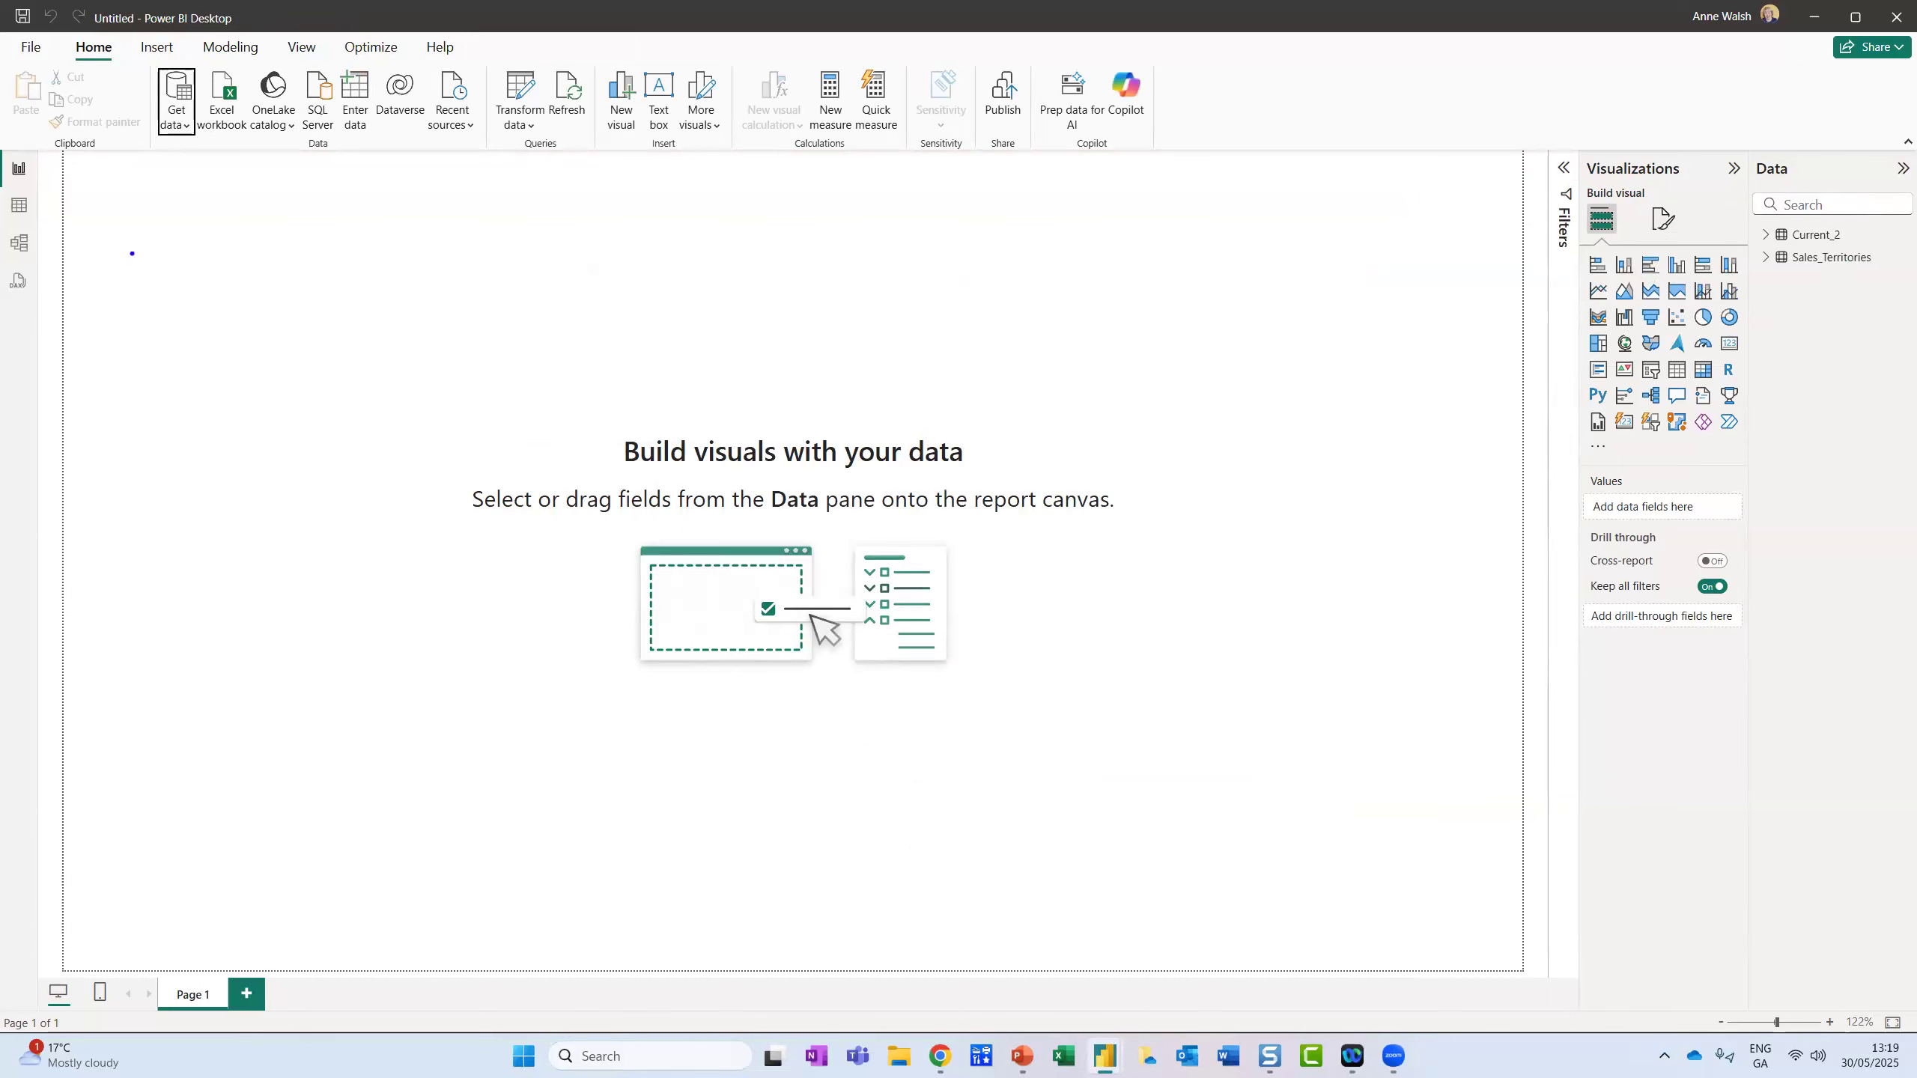
Step: Show the data model diagram and move the Sales_Territories table farther away from the Current_2 table
{"action": "mouse_move", "coordinate": [76, 245]}
{"action": "left_mouse_down"}
{"action": "mouse_move", "coordinate": [4, 227]}
{"action": "mouse_move", "coordinate": [83, 285]}
{"action": "mouse_move", "coordinate": [95, 251]}
{"action": "mouse_move", "coordinate": [85, 264]}
{"action": "left_mouse_up"}
{"action": "key", "text": "Escape"}
{"action": "left_click", "coordinate": [20, 242]}
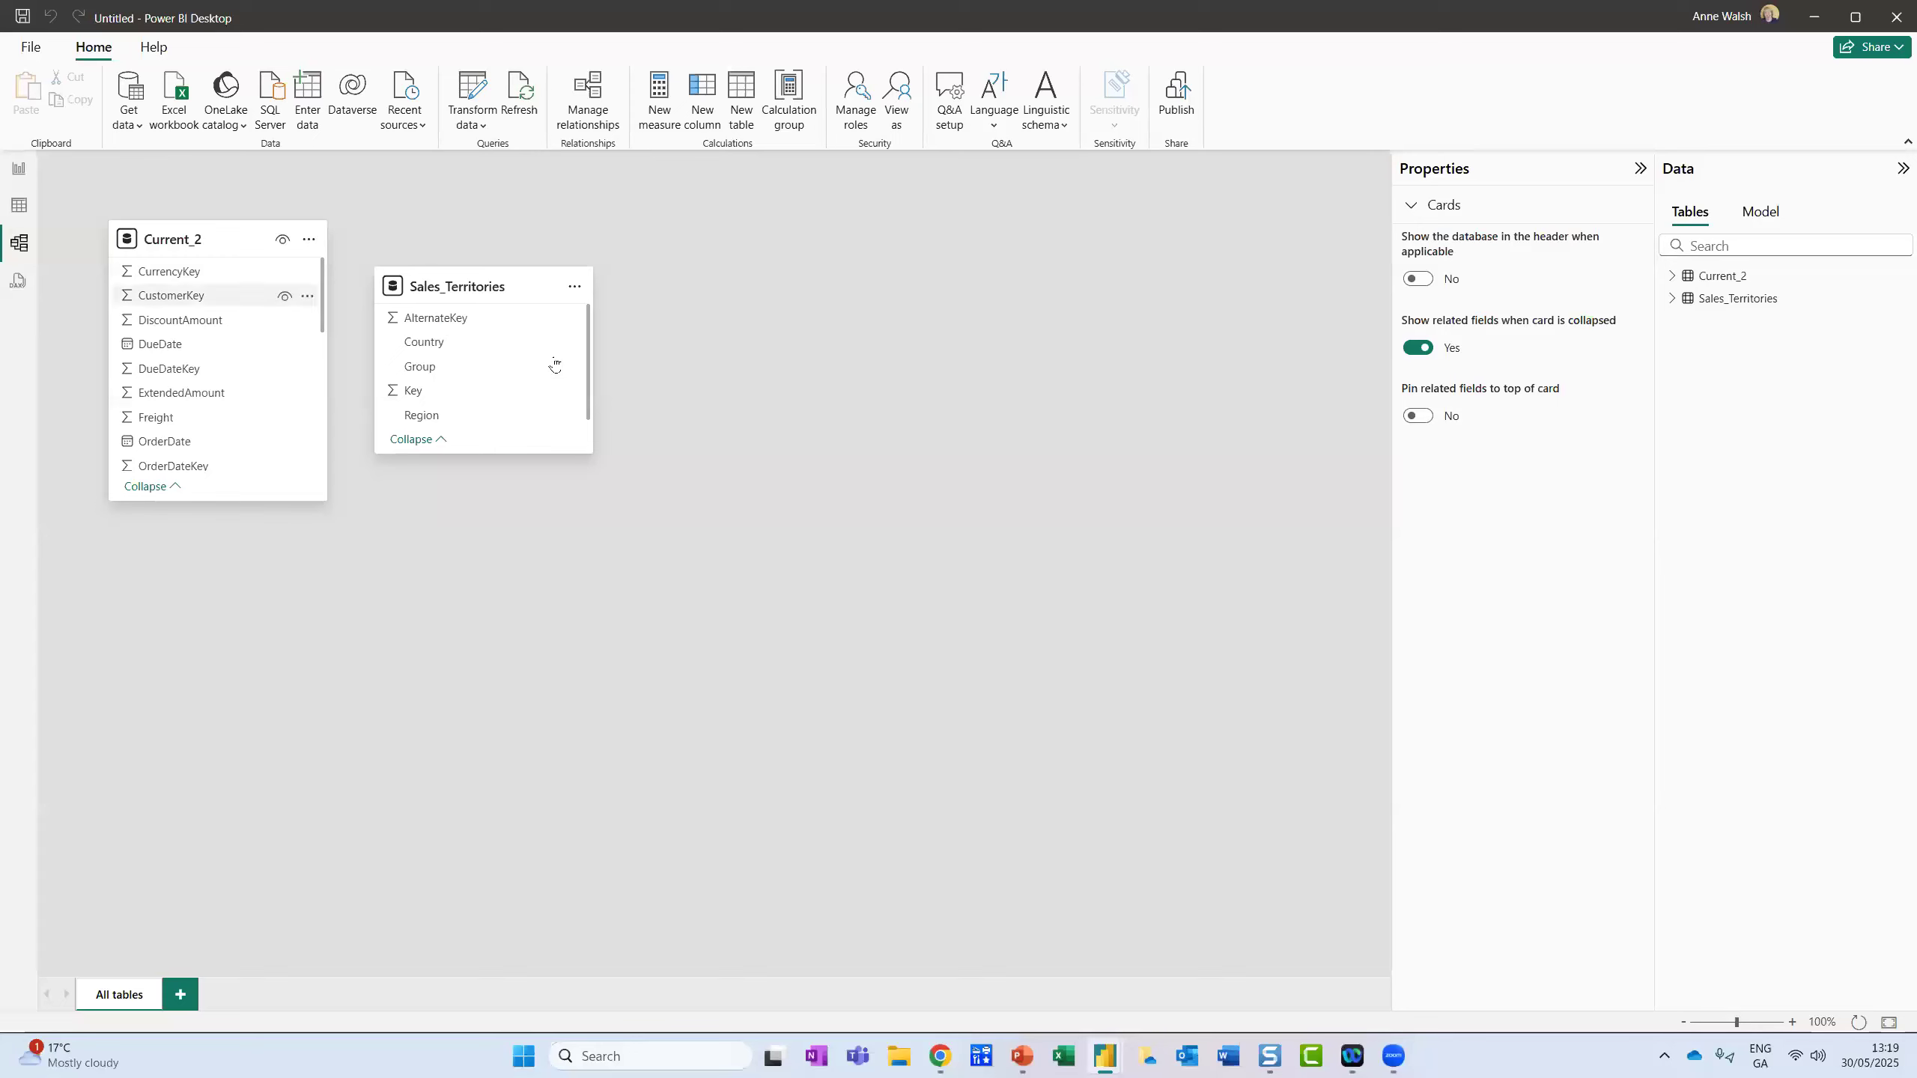
{"action": "left_click_drag", "start_coordinate": [531, 288], "coordinate": [640, 254]}
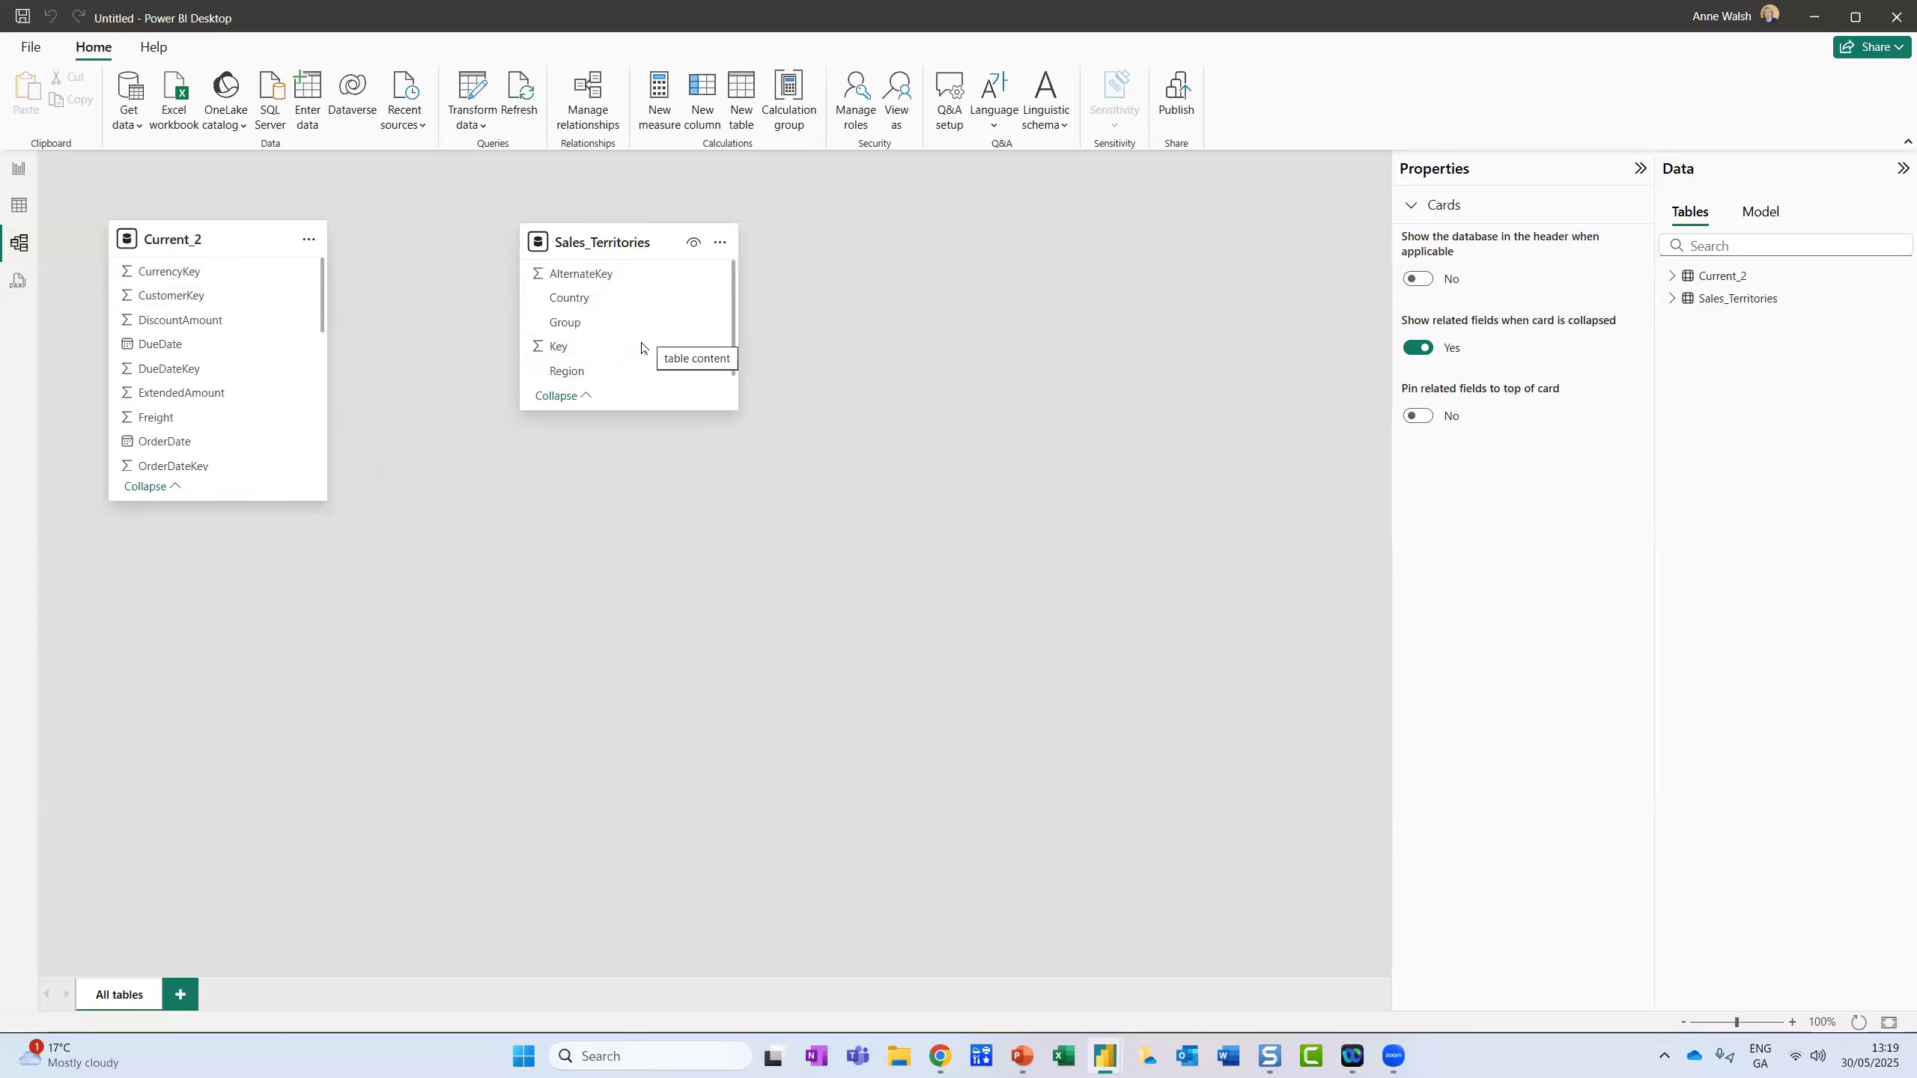
Step: Create an active many-to-one relationship from SalesTerritoryKey in Current_2 to Key in Sales_Territories, with single cross-filter direction
{"action": "left_click", "coordinate": [641, 349]}
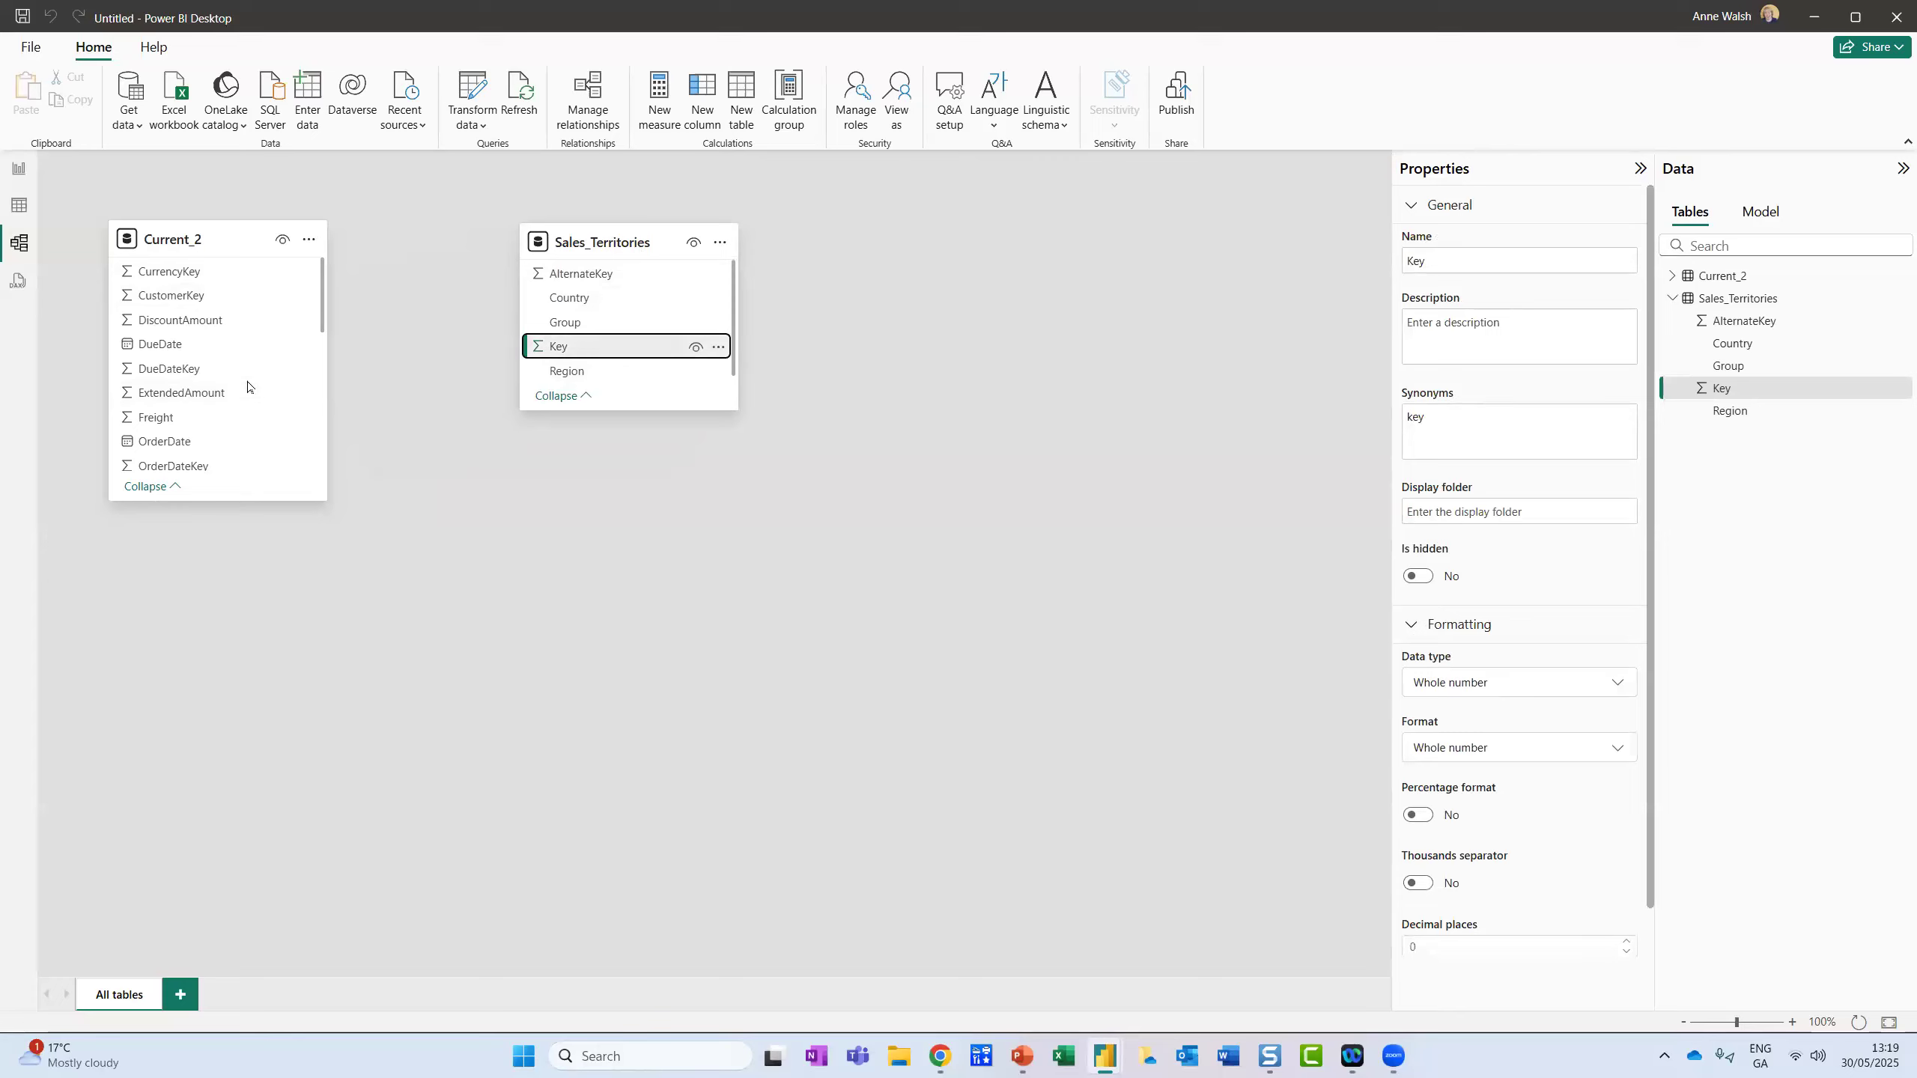
{"action": "scroll", "coordinate": [248, 386], "scroll_direction": "down", "scroll_amount": 5}
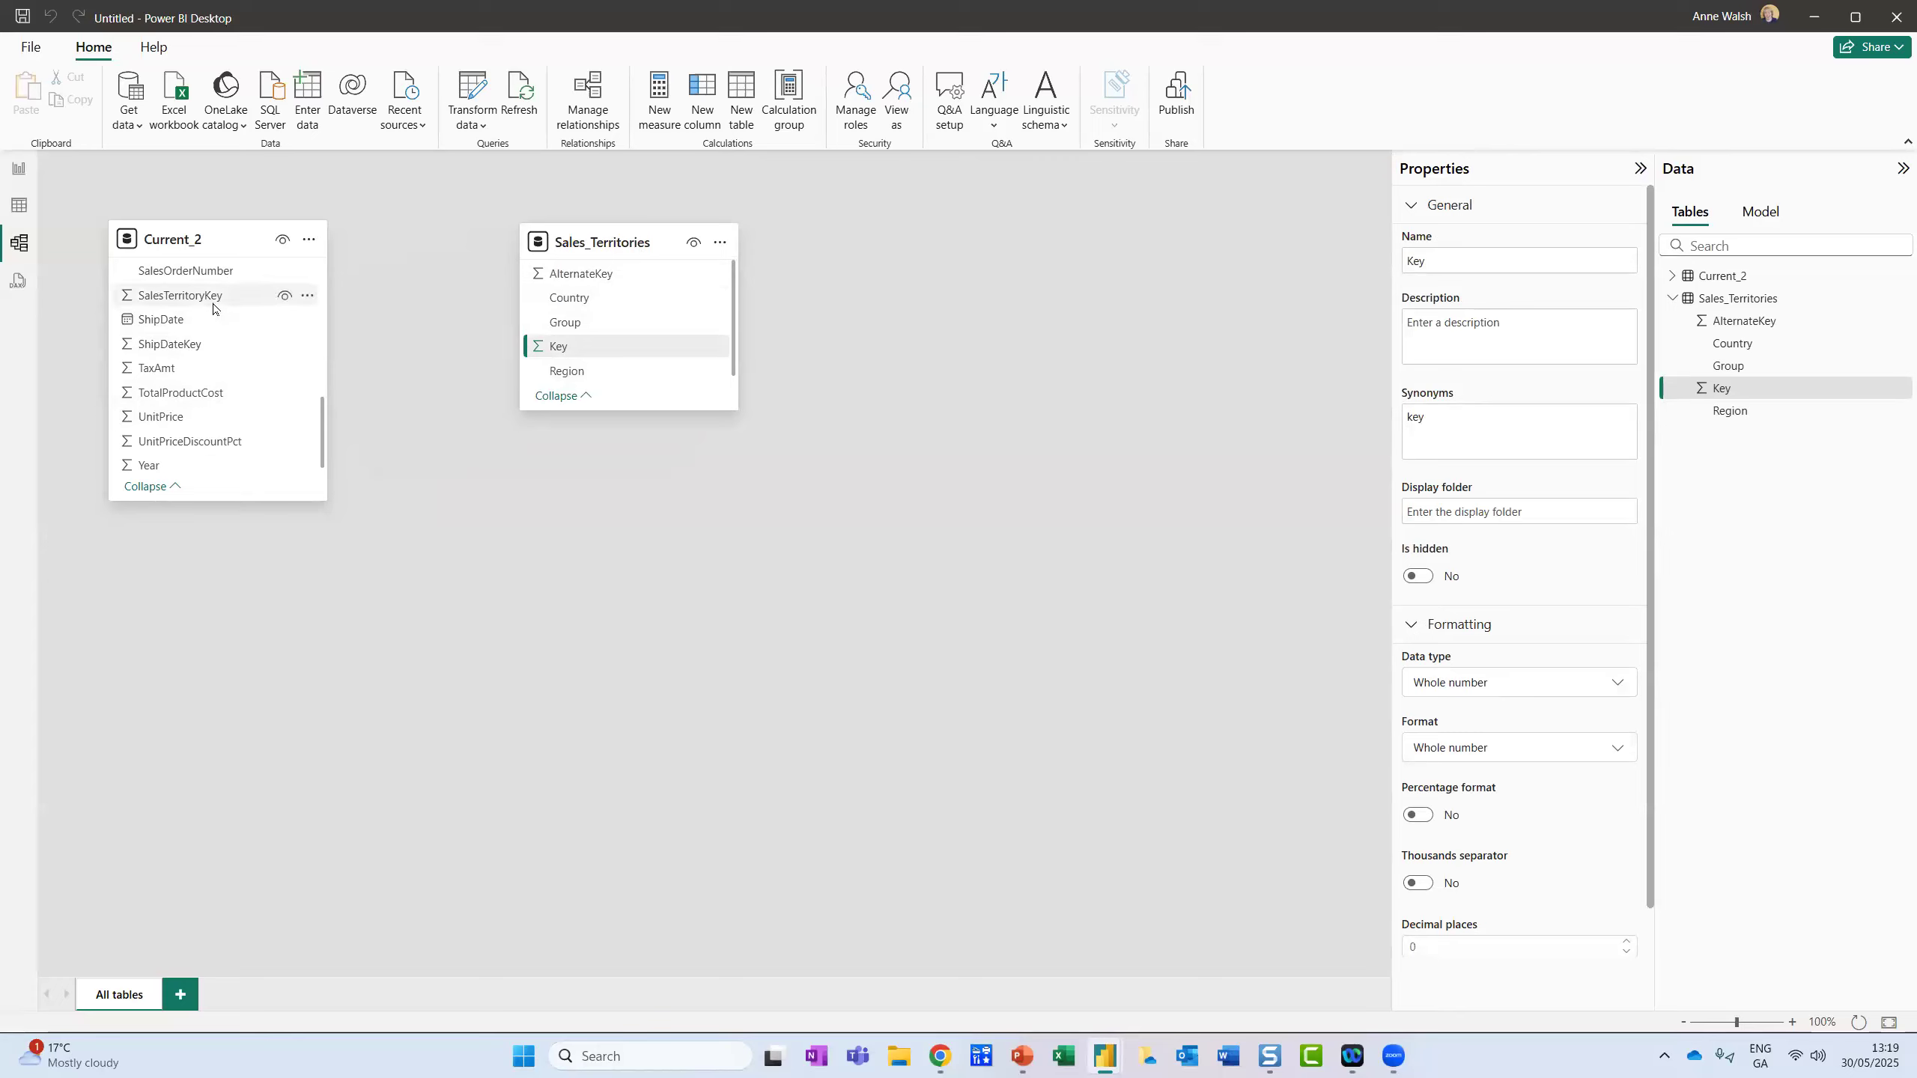
{"action": "mouse_move", "coordinate": [238, 295]}
{"action": "left_mouse_down"}
{"action": "mouse_move", "coordinate": [201, 259]}
{"action": "mouse_move", "coordinate": [108, 304]}
{"action": "mouse_move", "coordinate": [243, 292]}
{"action": "left_mouse_up"}
{"action": "mouse_move", "coordinate": [587, 344]}
{"action": "left_mouse_down"}
{"action": "mouse_move", "coordinate": [514, 327]}
{"action": "mouse_move", "coordinate": [580, 360]}
{"action": "left_mouse_up"}
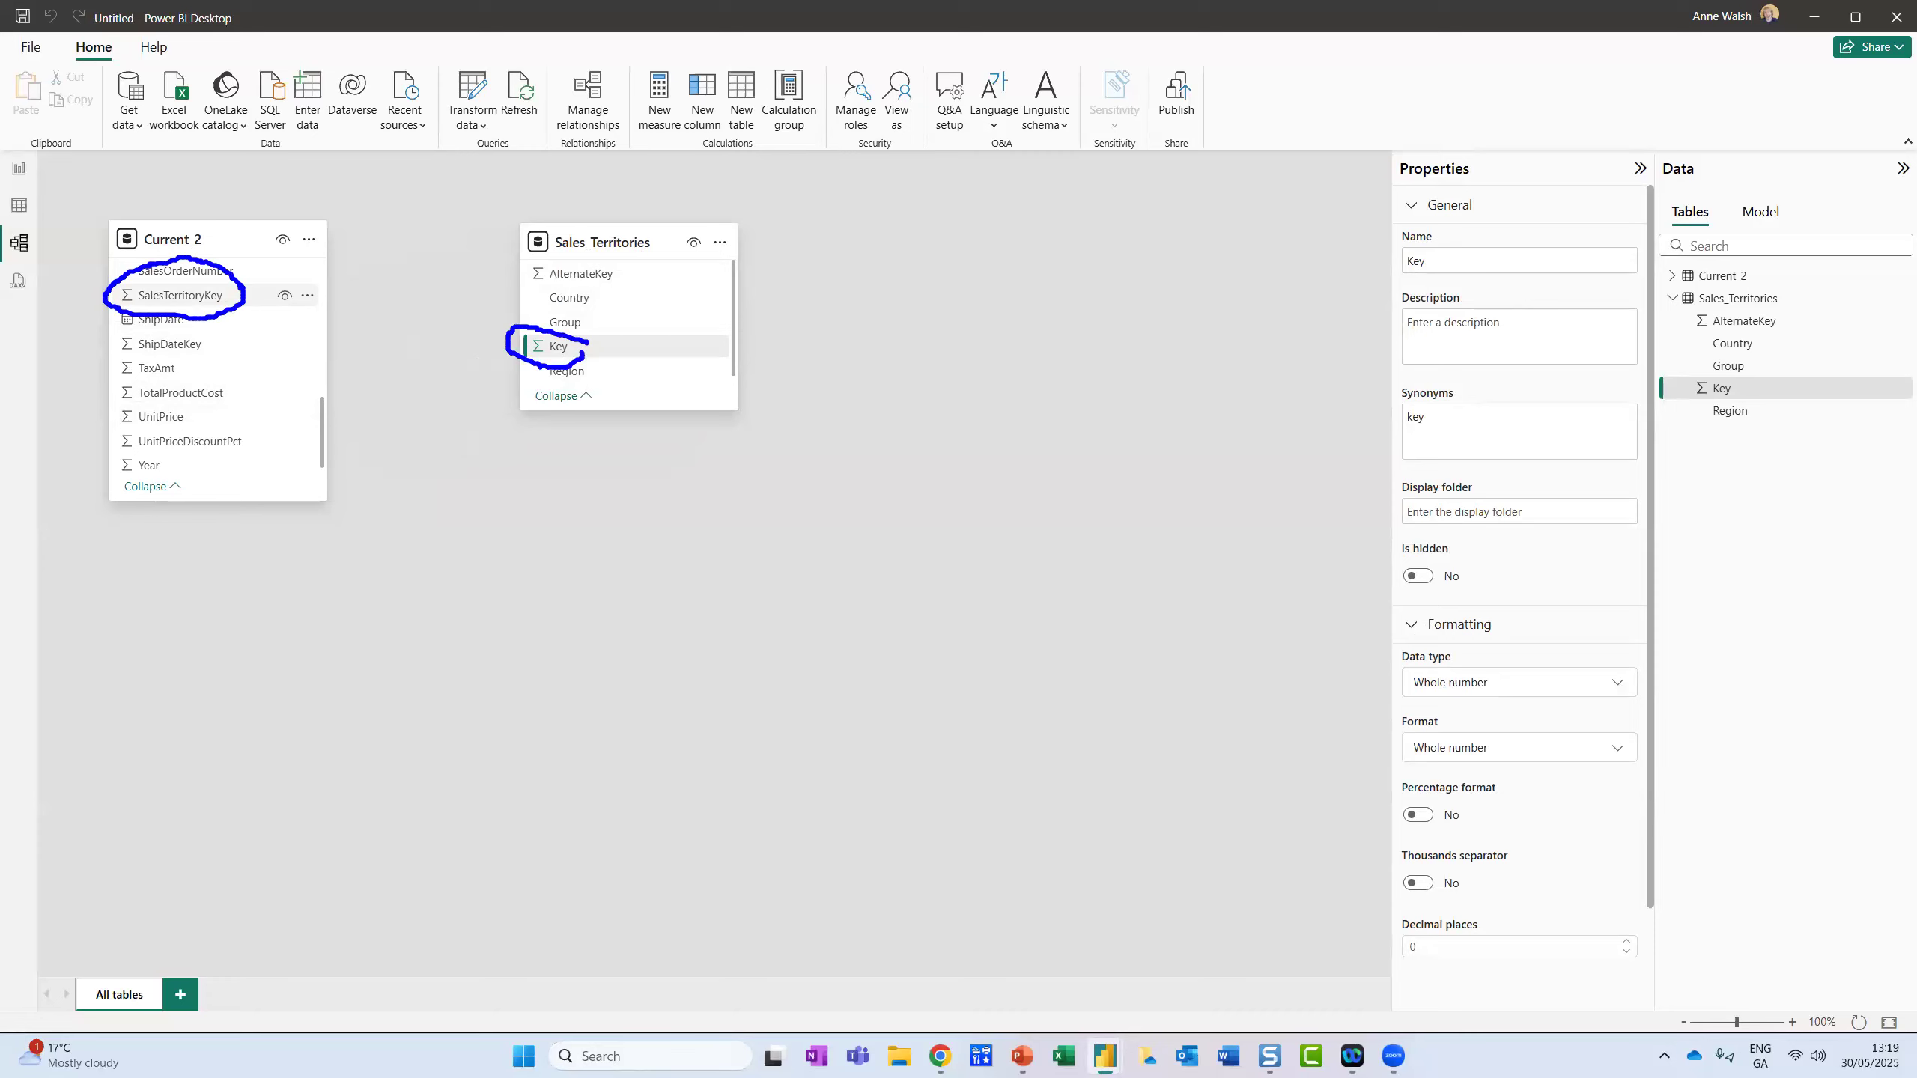
{"action": "key", "text": "Escape"}
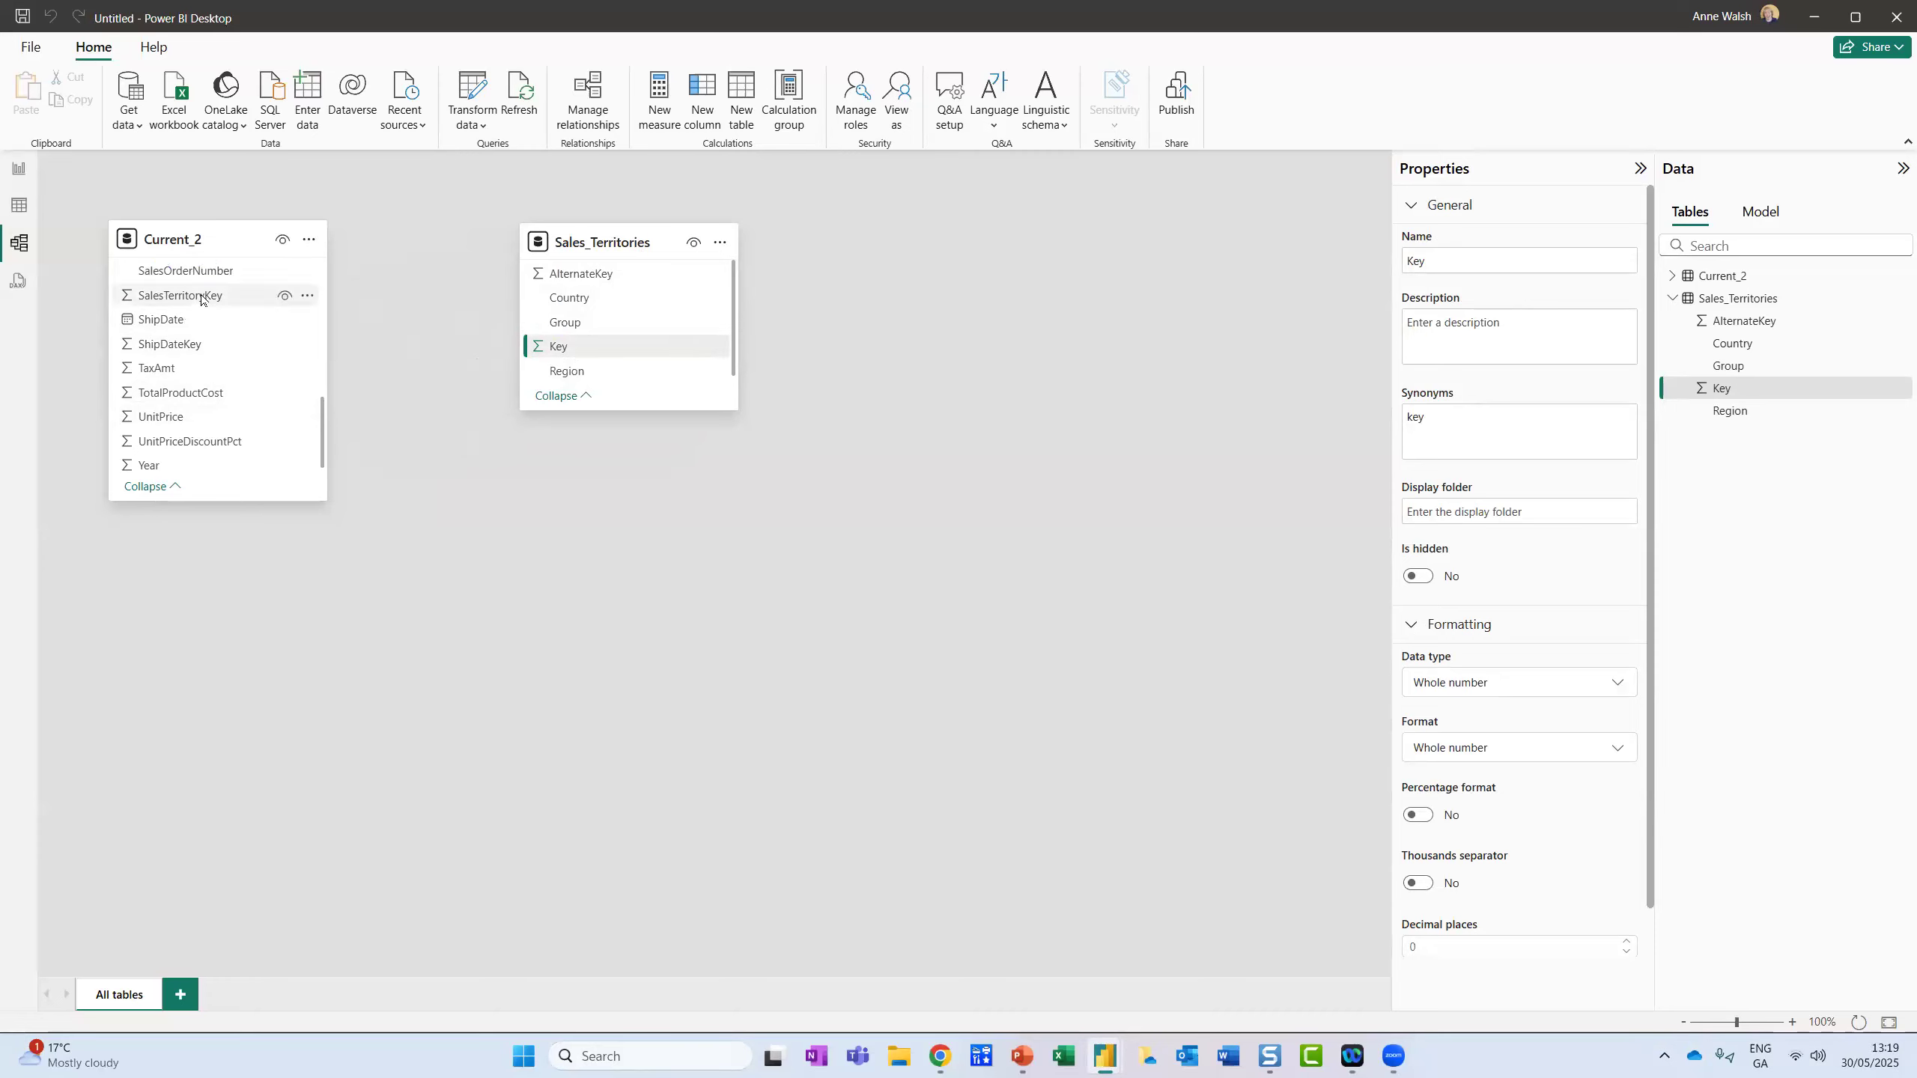
{"action": "left_click_drag", "start_coordinate": [208, 303], "coordinate": [610, 361]}
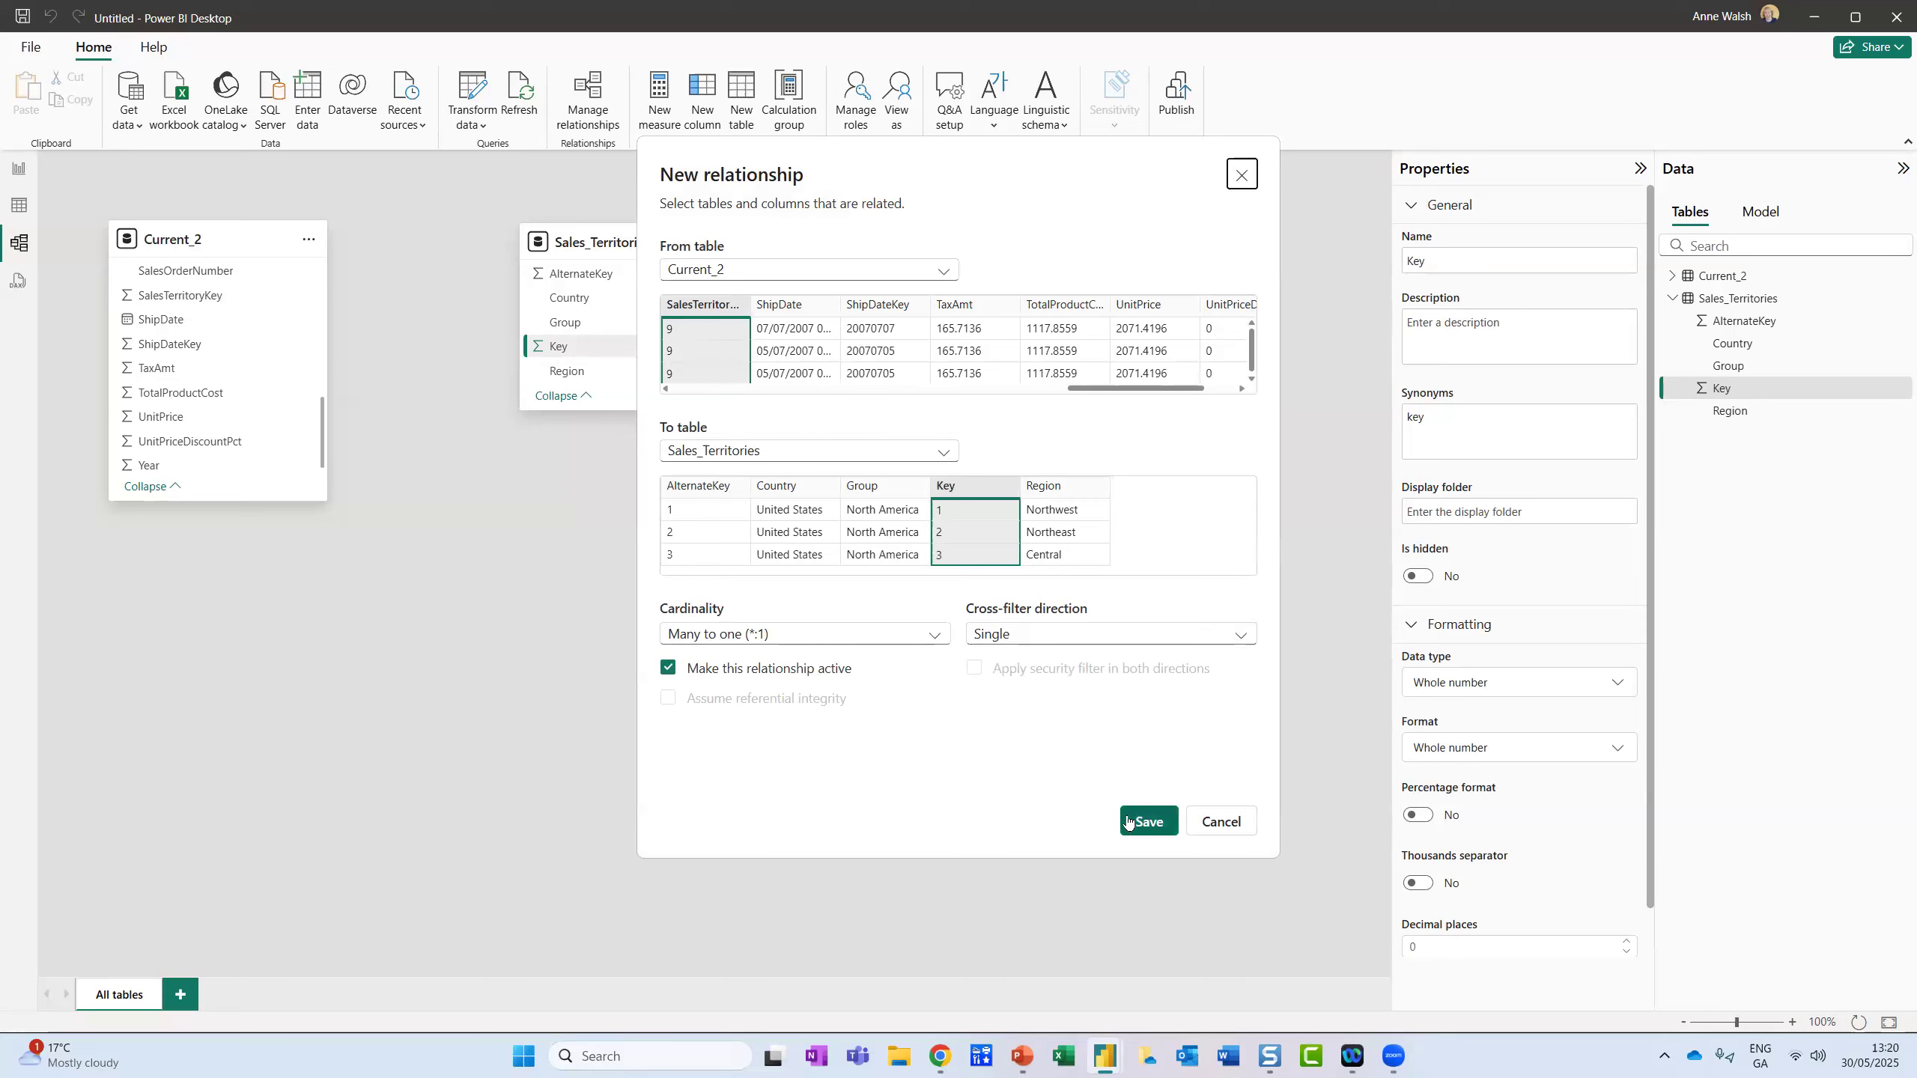
{"action": "left_click", "coordinate": [1153, 822]}
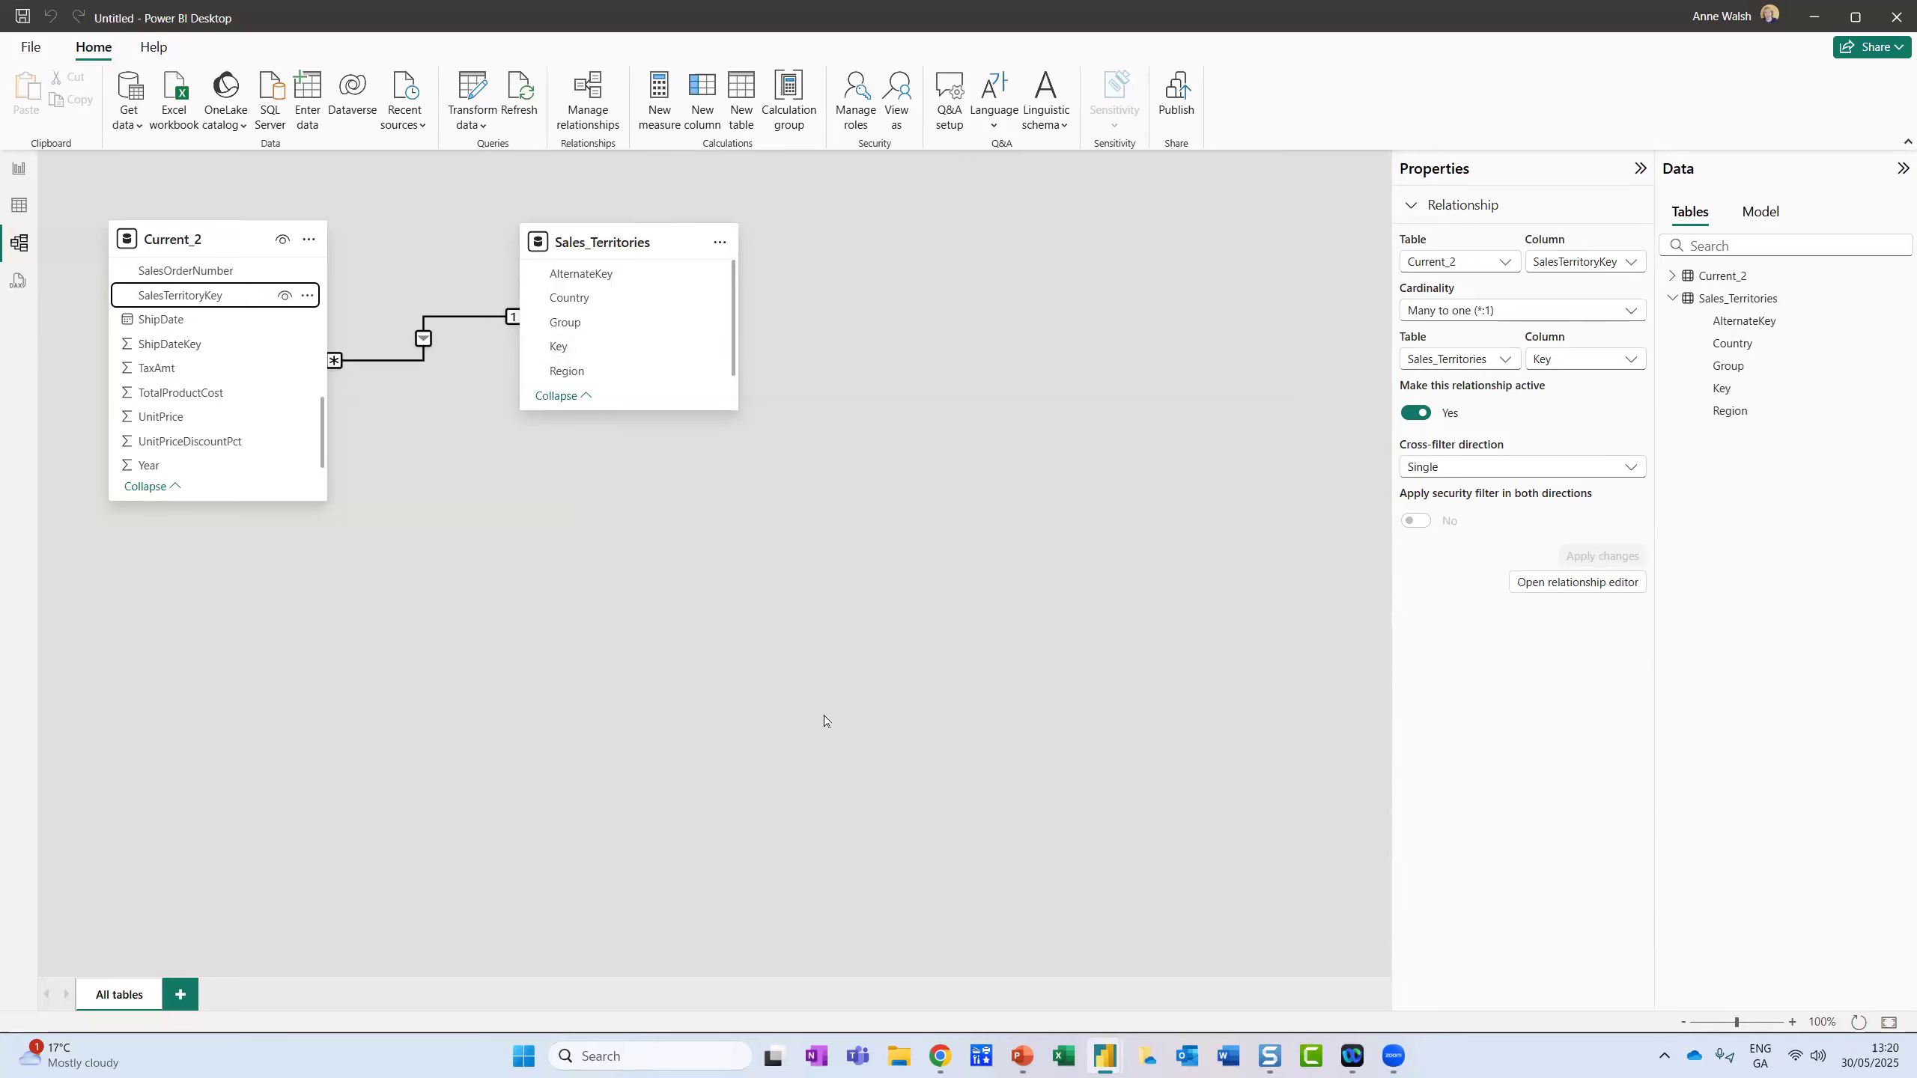
Step: Examine the loaded rows of the Sales_Territories and Current_2 tables in Table view
{"action": "mouse_move", "coordinate": [13, 147]}
{"action": "left_mouse_down"}
{"action": "mouse_move", "coordinate": [11, 304]}
{"action": "mouse_move", "coordinate": [89, 182]}
{"action": "mouse_move", "coordinate": [49, 163]}
{"action": "left_mouse_up"}
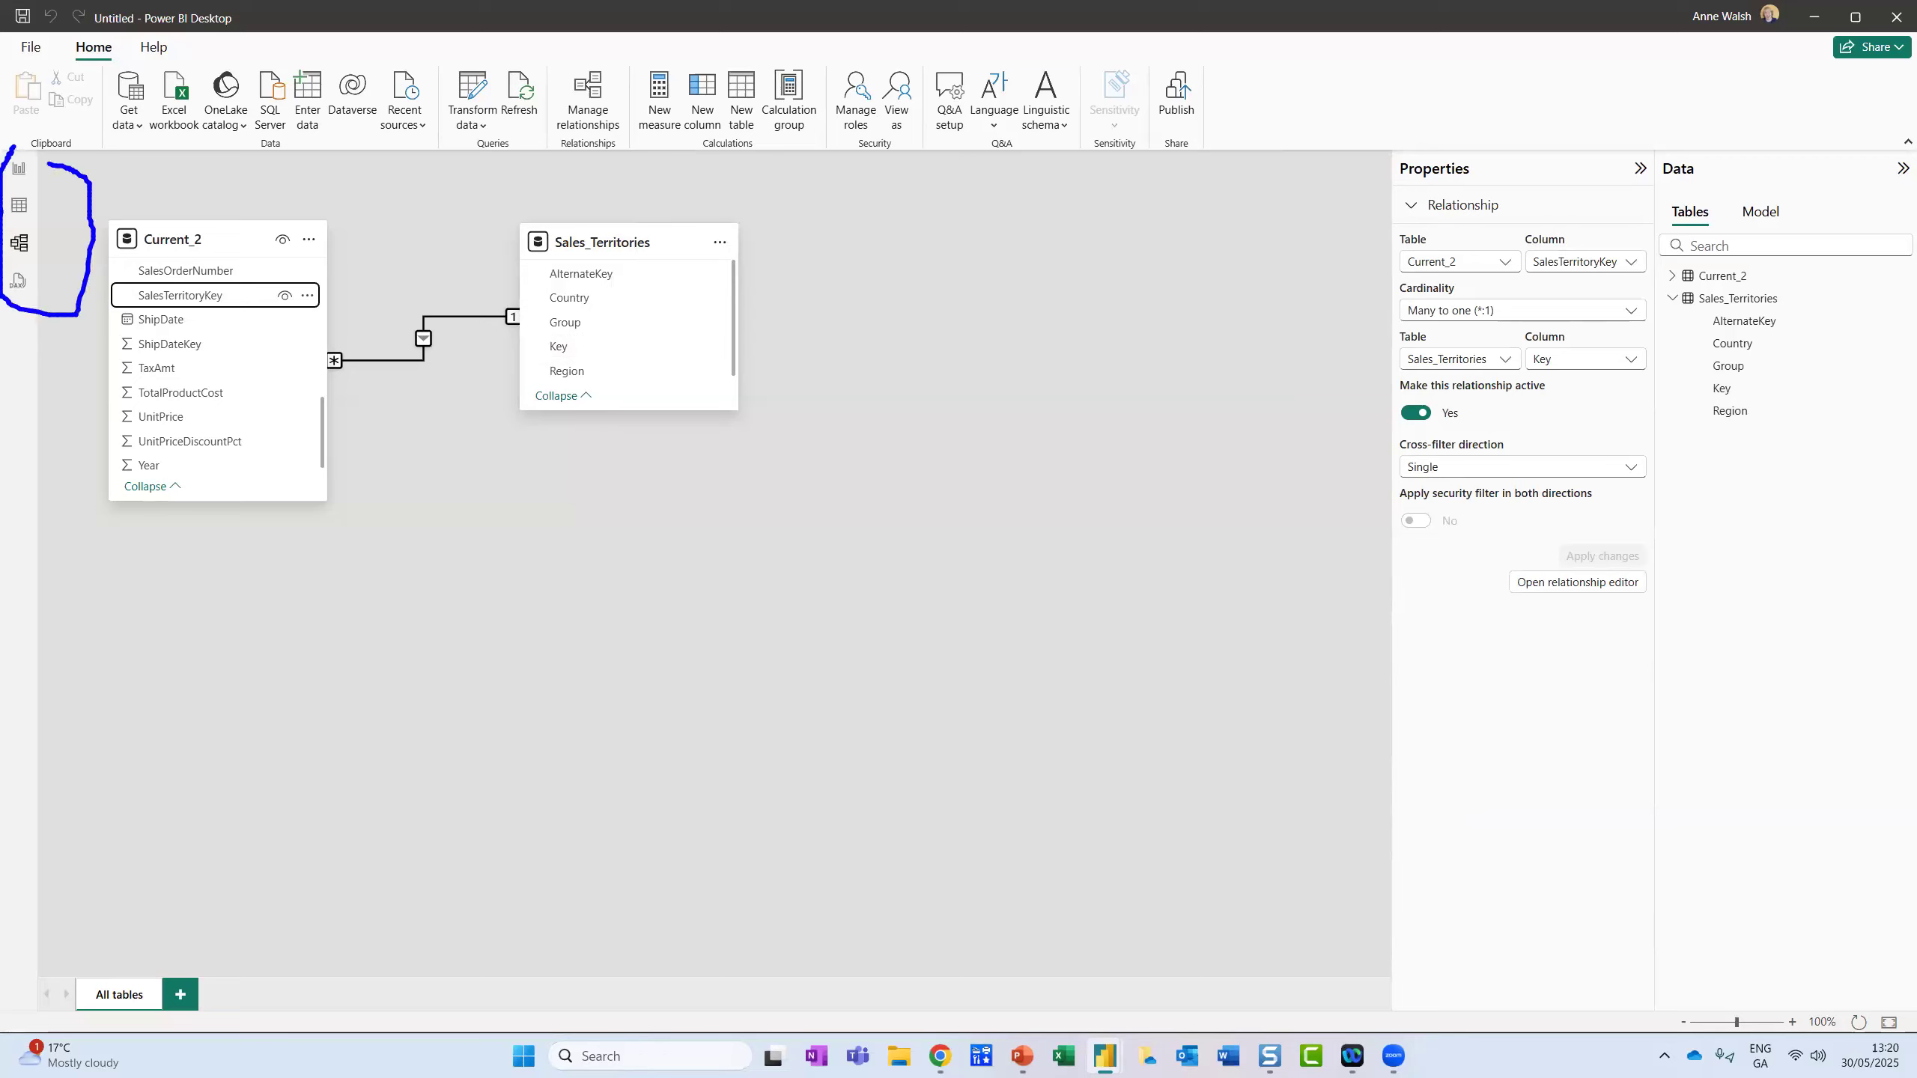
{"action": "key", "text": "Escape"}
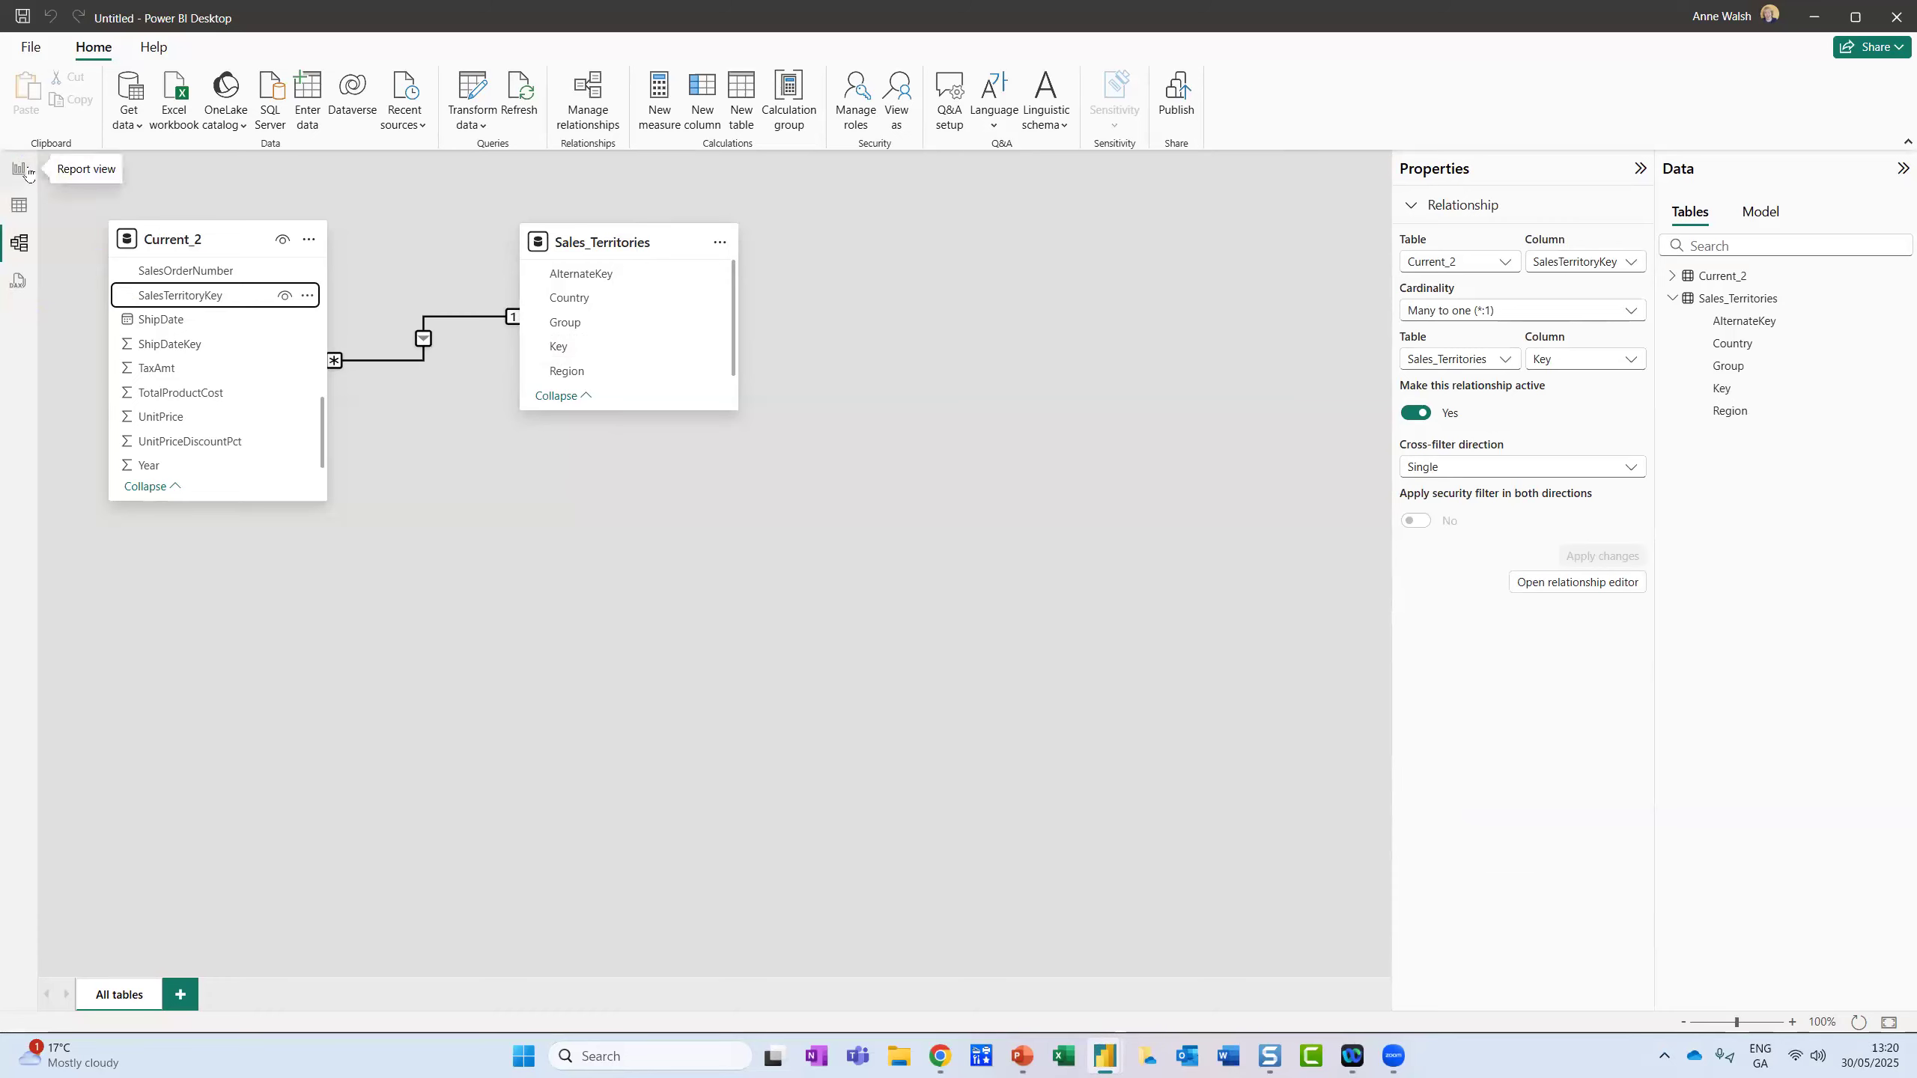
{"action": "left_click", "coordinate": [20, 207]}
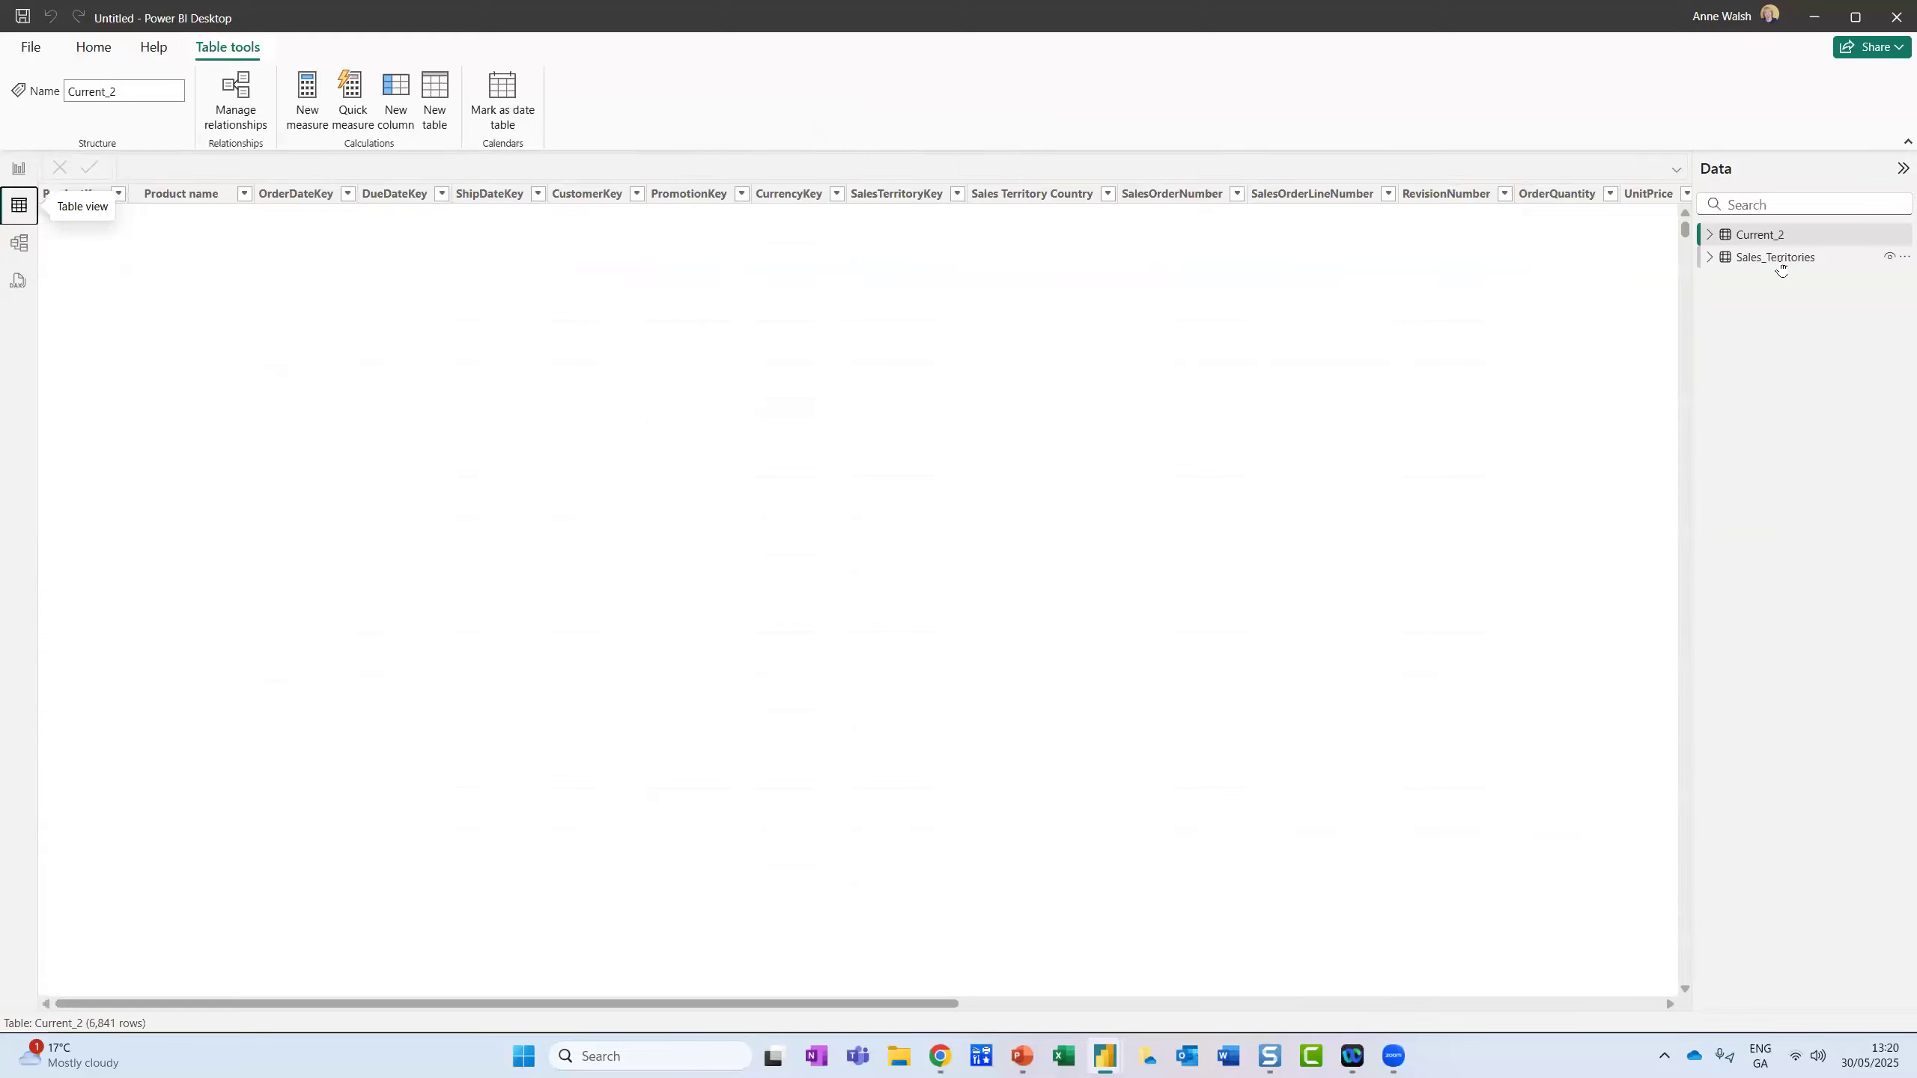
{"action": "left_click", "coordinate": [1782, 266]}
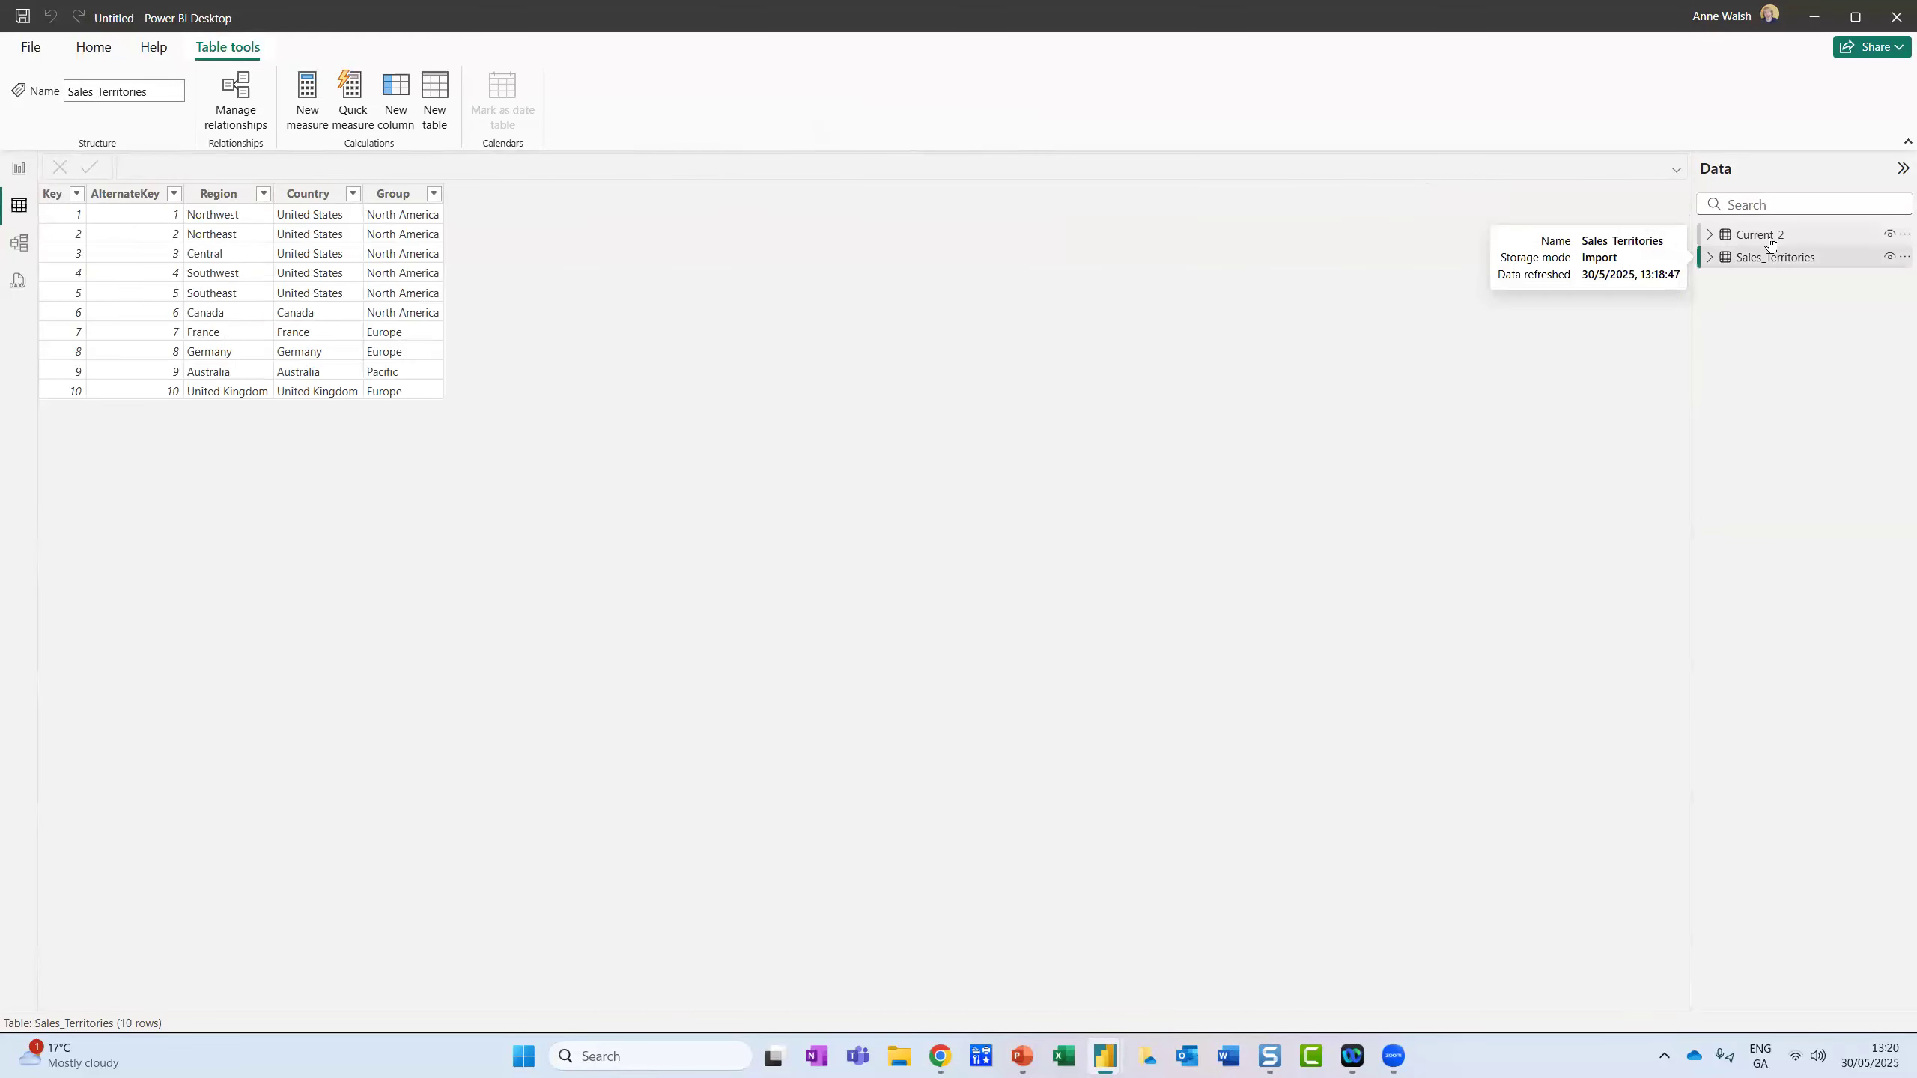
{"action": "left_click", "coordinate": [1774, 237]}
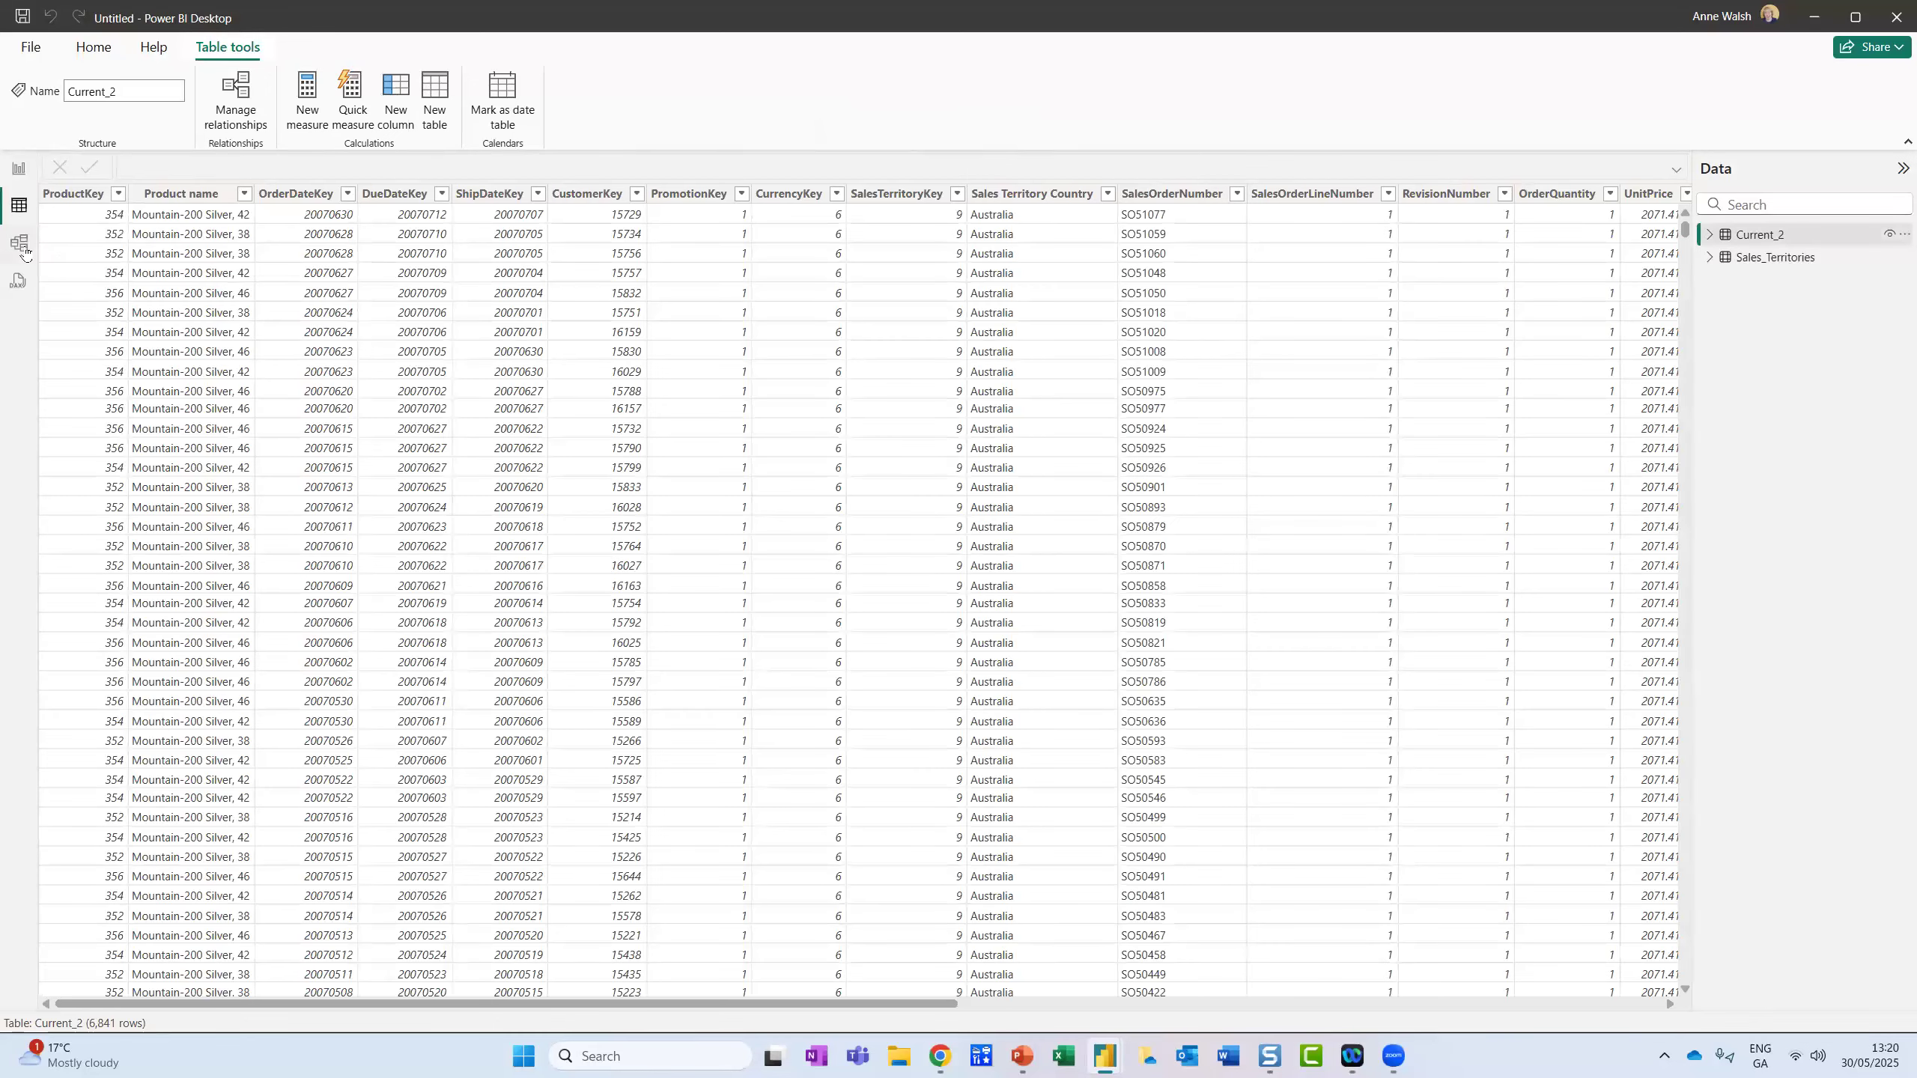
Step: Look at the data model diagram and the DAX query view, dismissing the introductory tour
{"action": "left_click", "coordinate": [18, 245]}
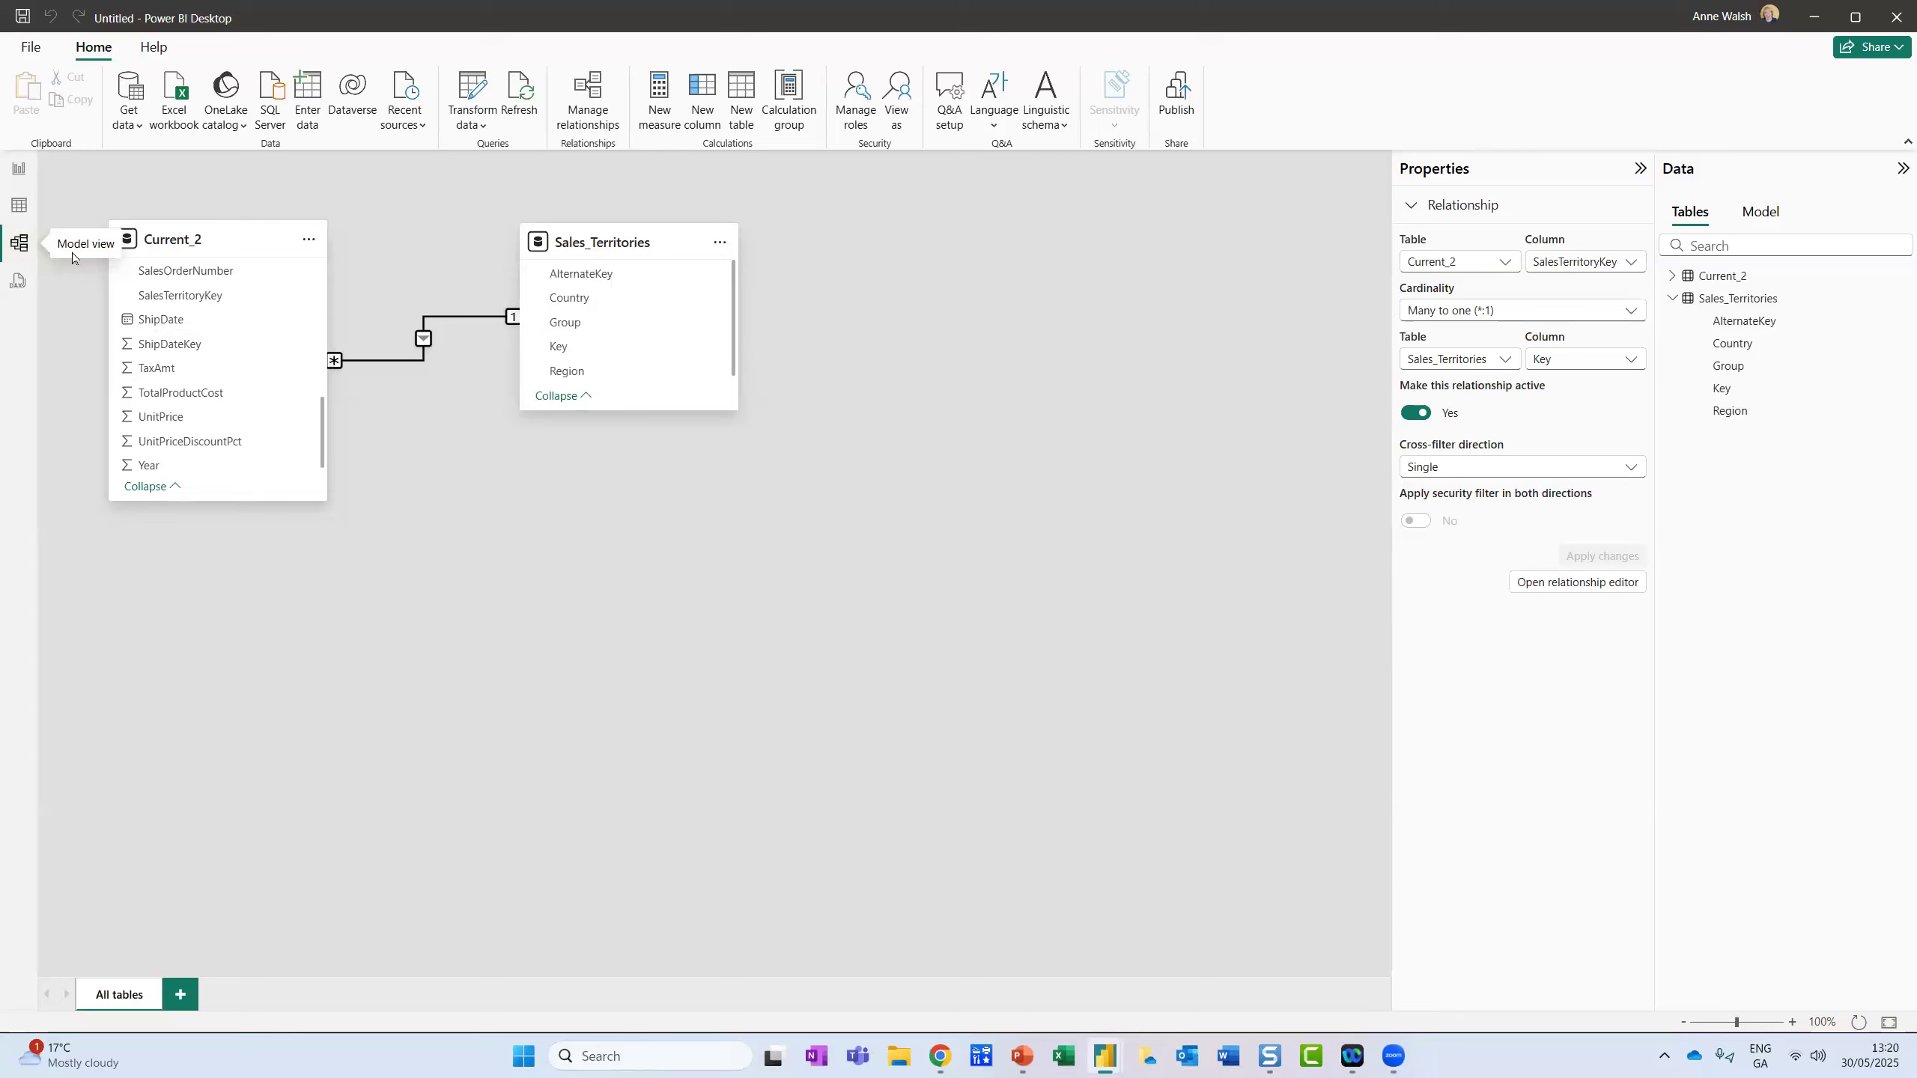
{"action": "left_click", "coordinate": [20, 282]}
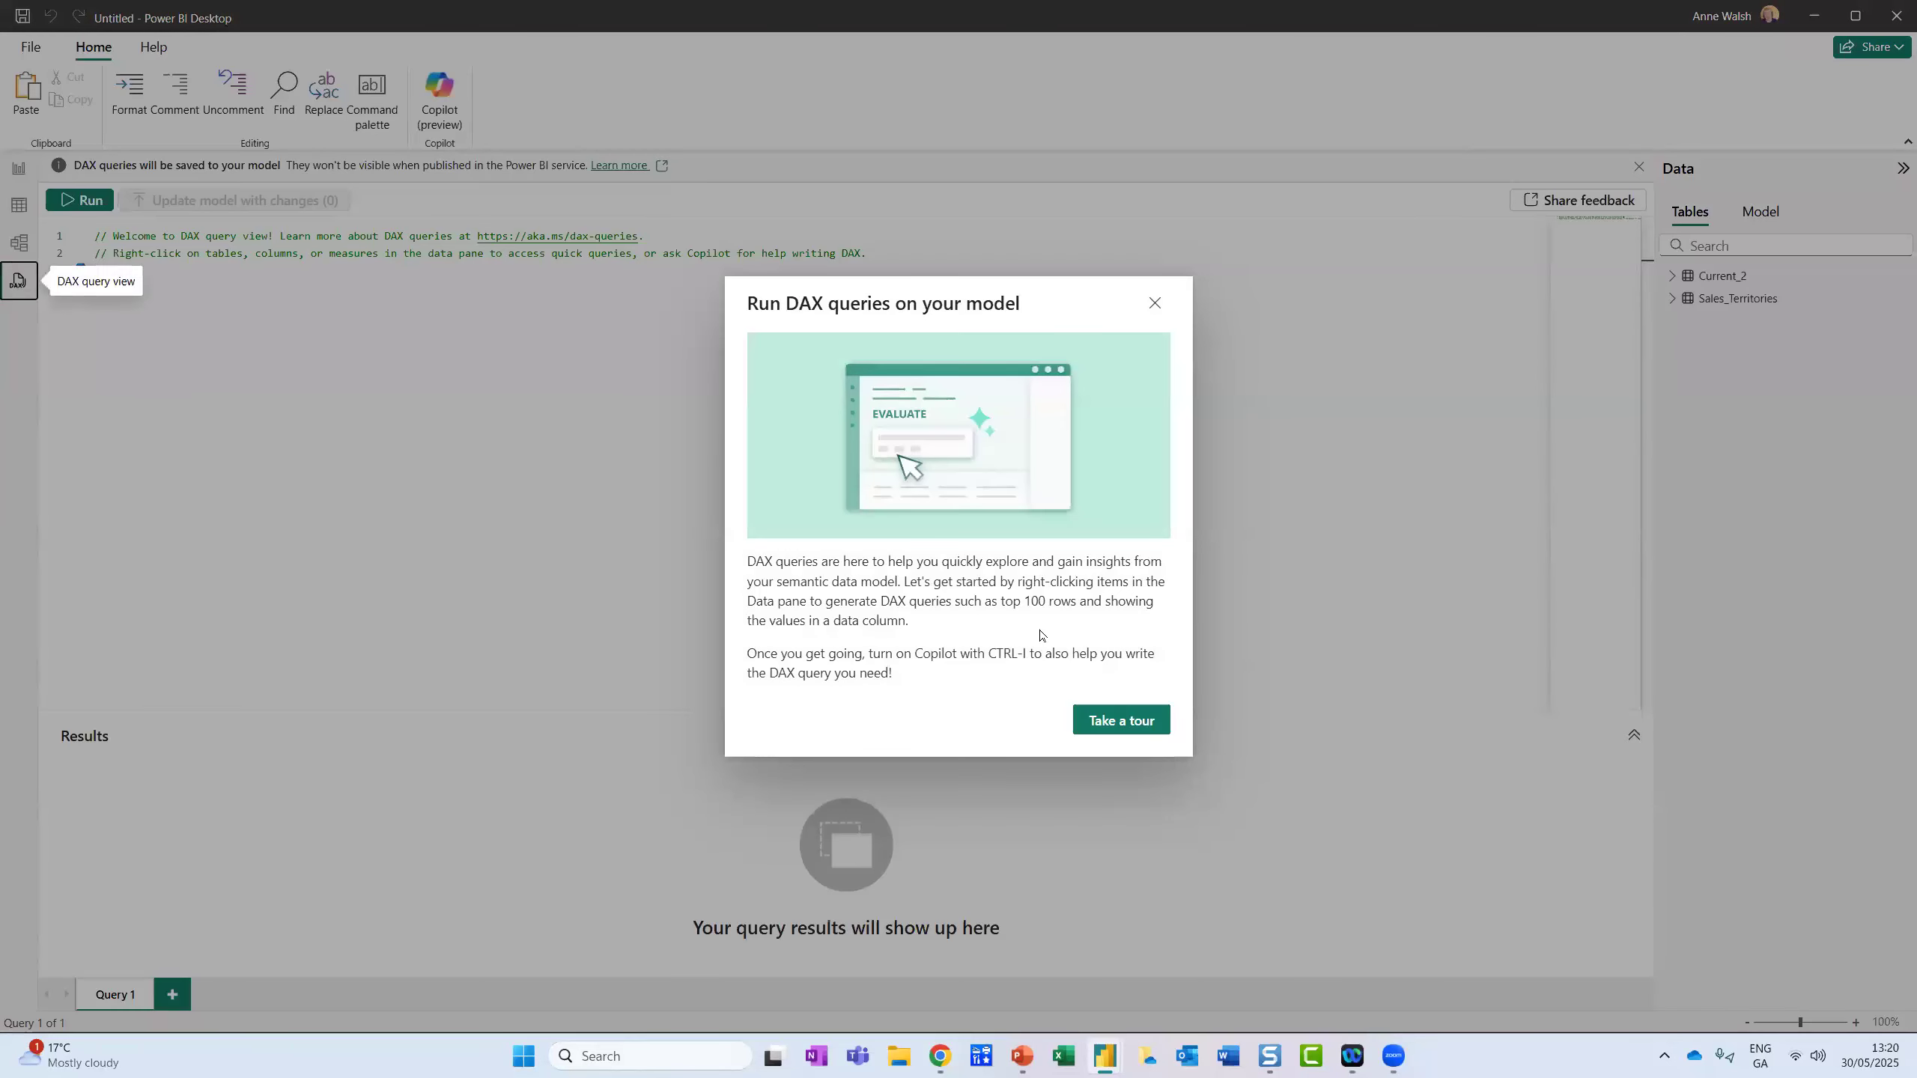
{"action": "left_click", "coordinate": [1155, 303]}
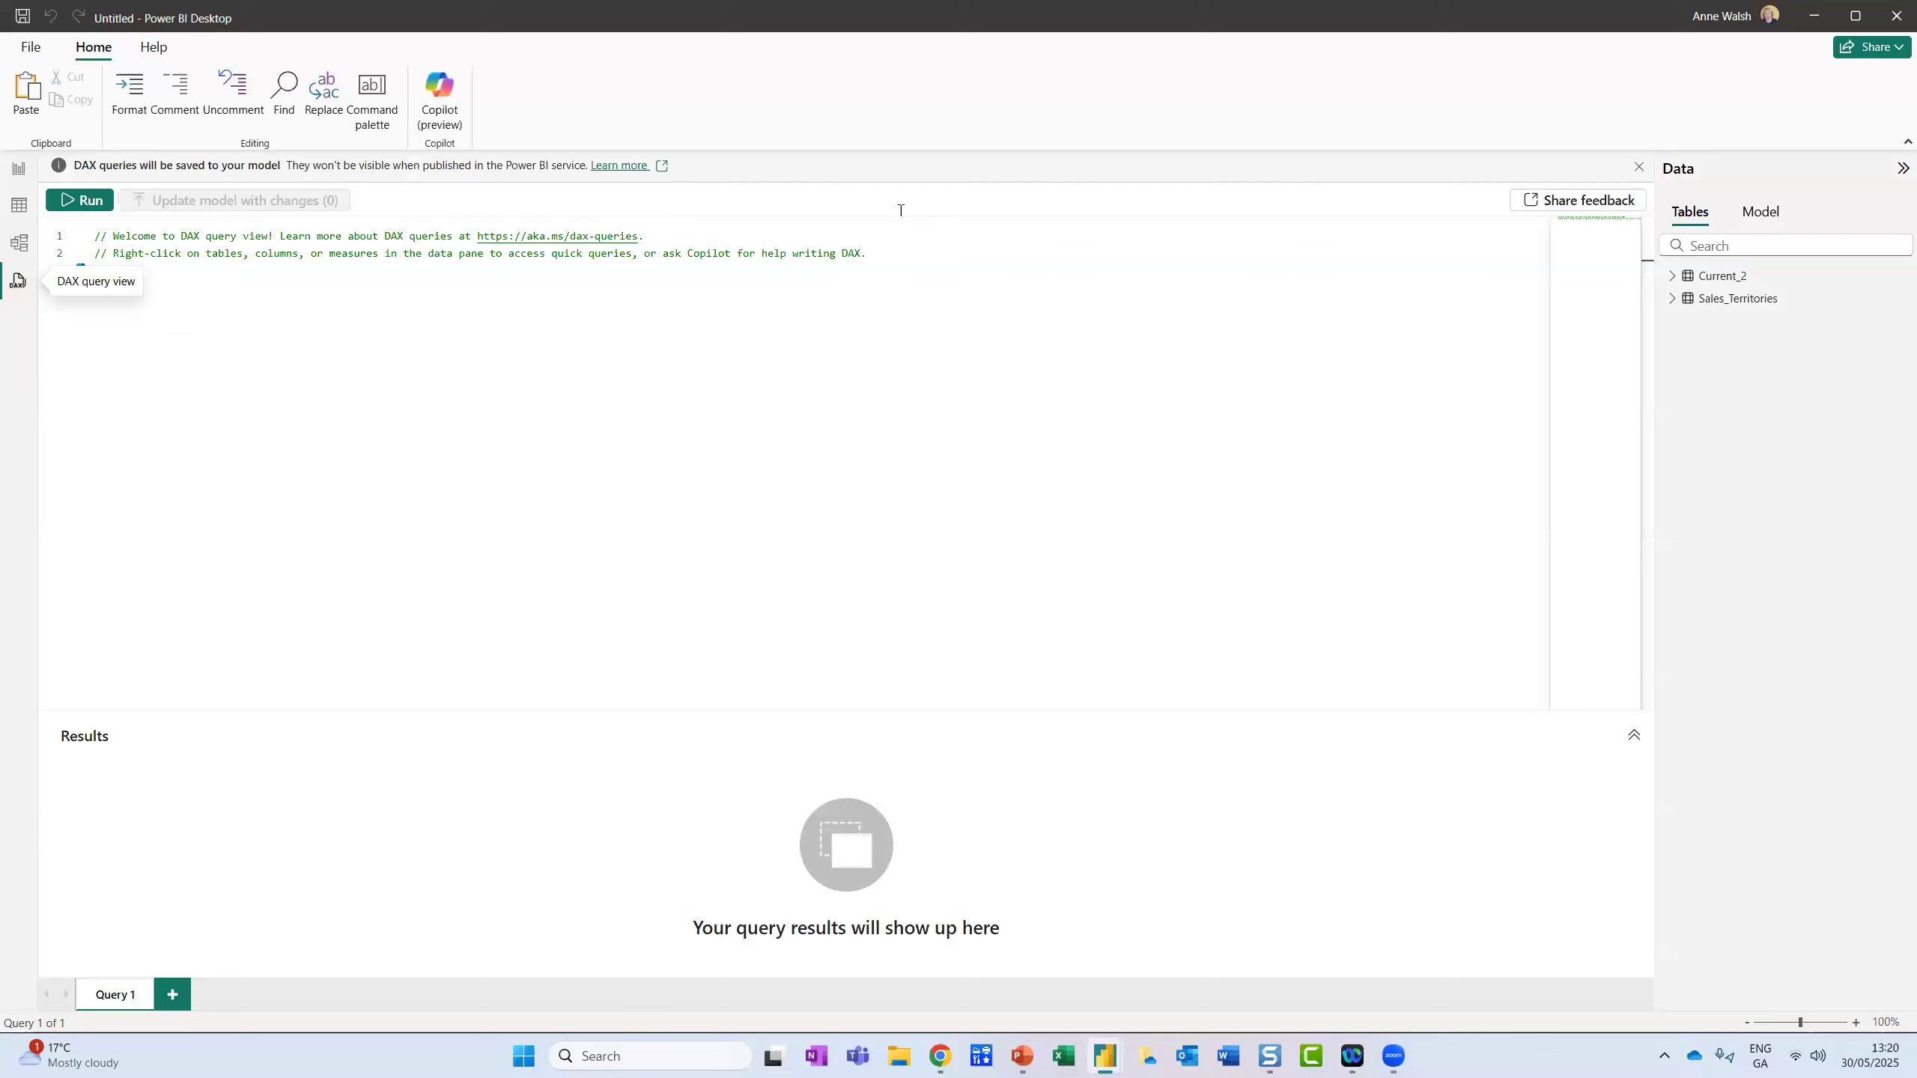
Step: Return to the report page and add an empty stacked column chart
{"action": "left_click", "coordinate": [19, 171]}
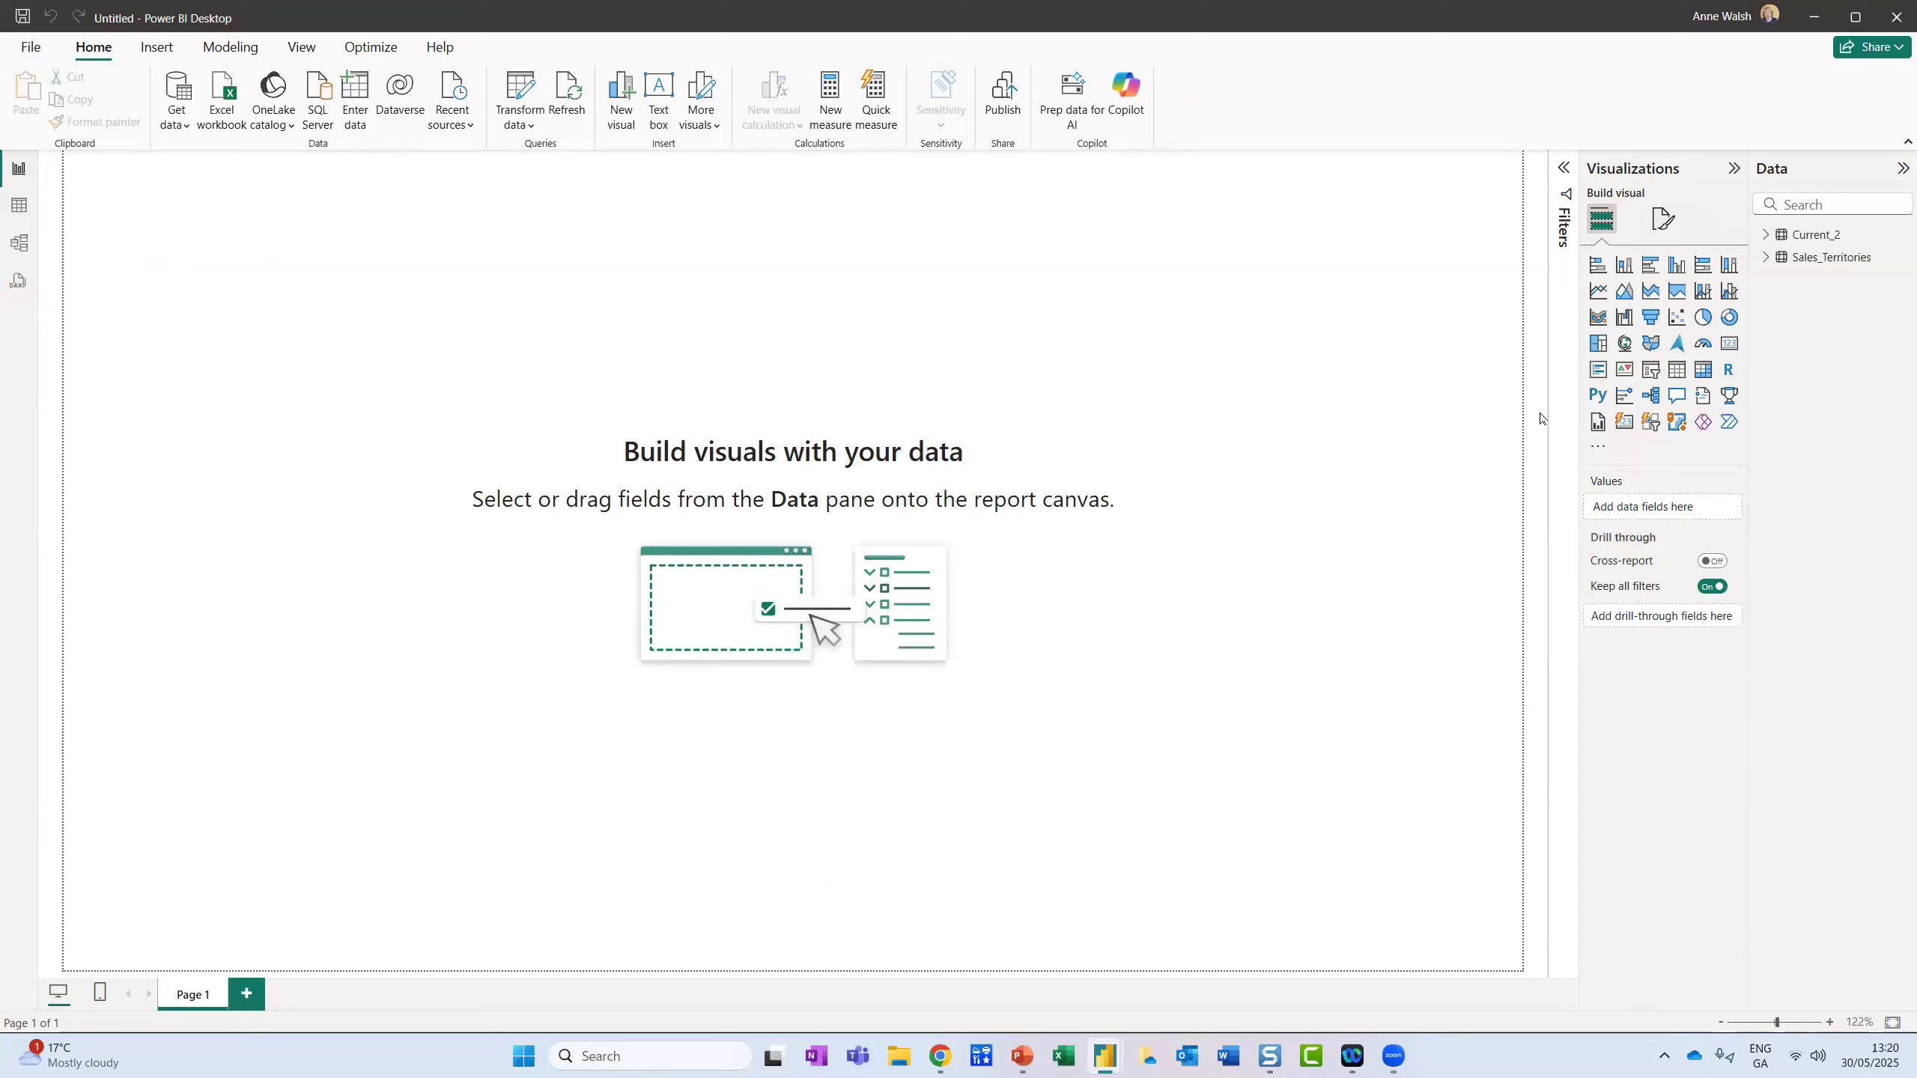
{"action": "left_click", "coordinate": [1626, 265]}
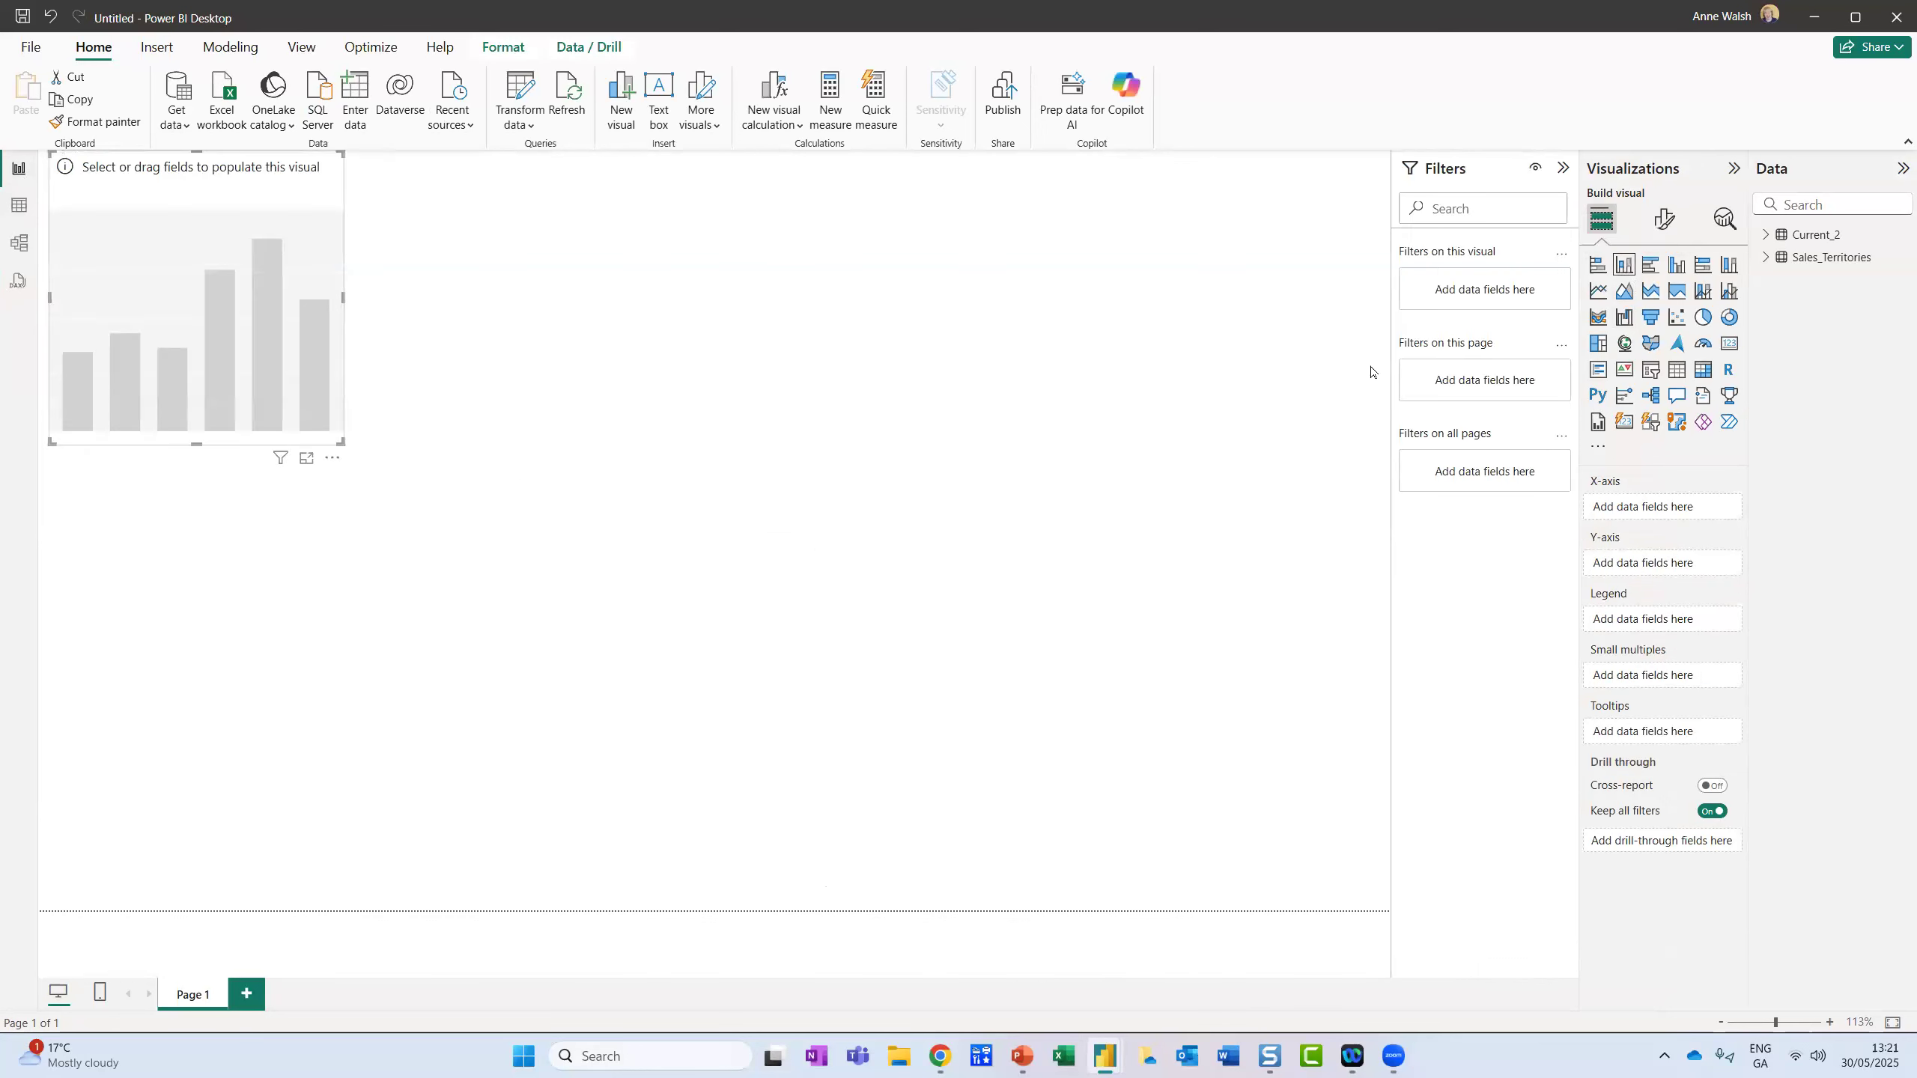
{"action": "mouse_move", "coordinate": [1755, 265]}
{"action": "left_mouse_down"}
{"action": "mouse_move", "coordinate": [1740, 251]}
{"action": "mouse_move", "coordinate": [1541, 394]}
{"action": "mouse_move", "coordinate": [1772, 365]}
{"action": "mouse_move", "coordinate": [1779, 280]}
{"action": "mouse_move", "coordinate": [1752, 272]}
{"action": "left_mouse_up"}
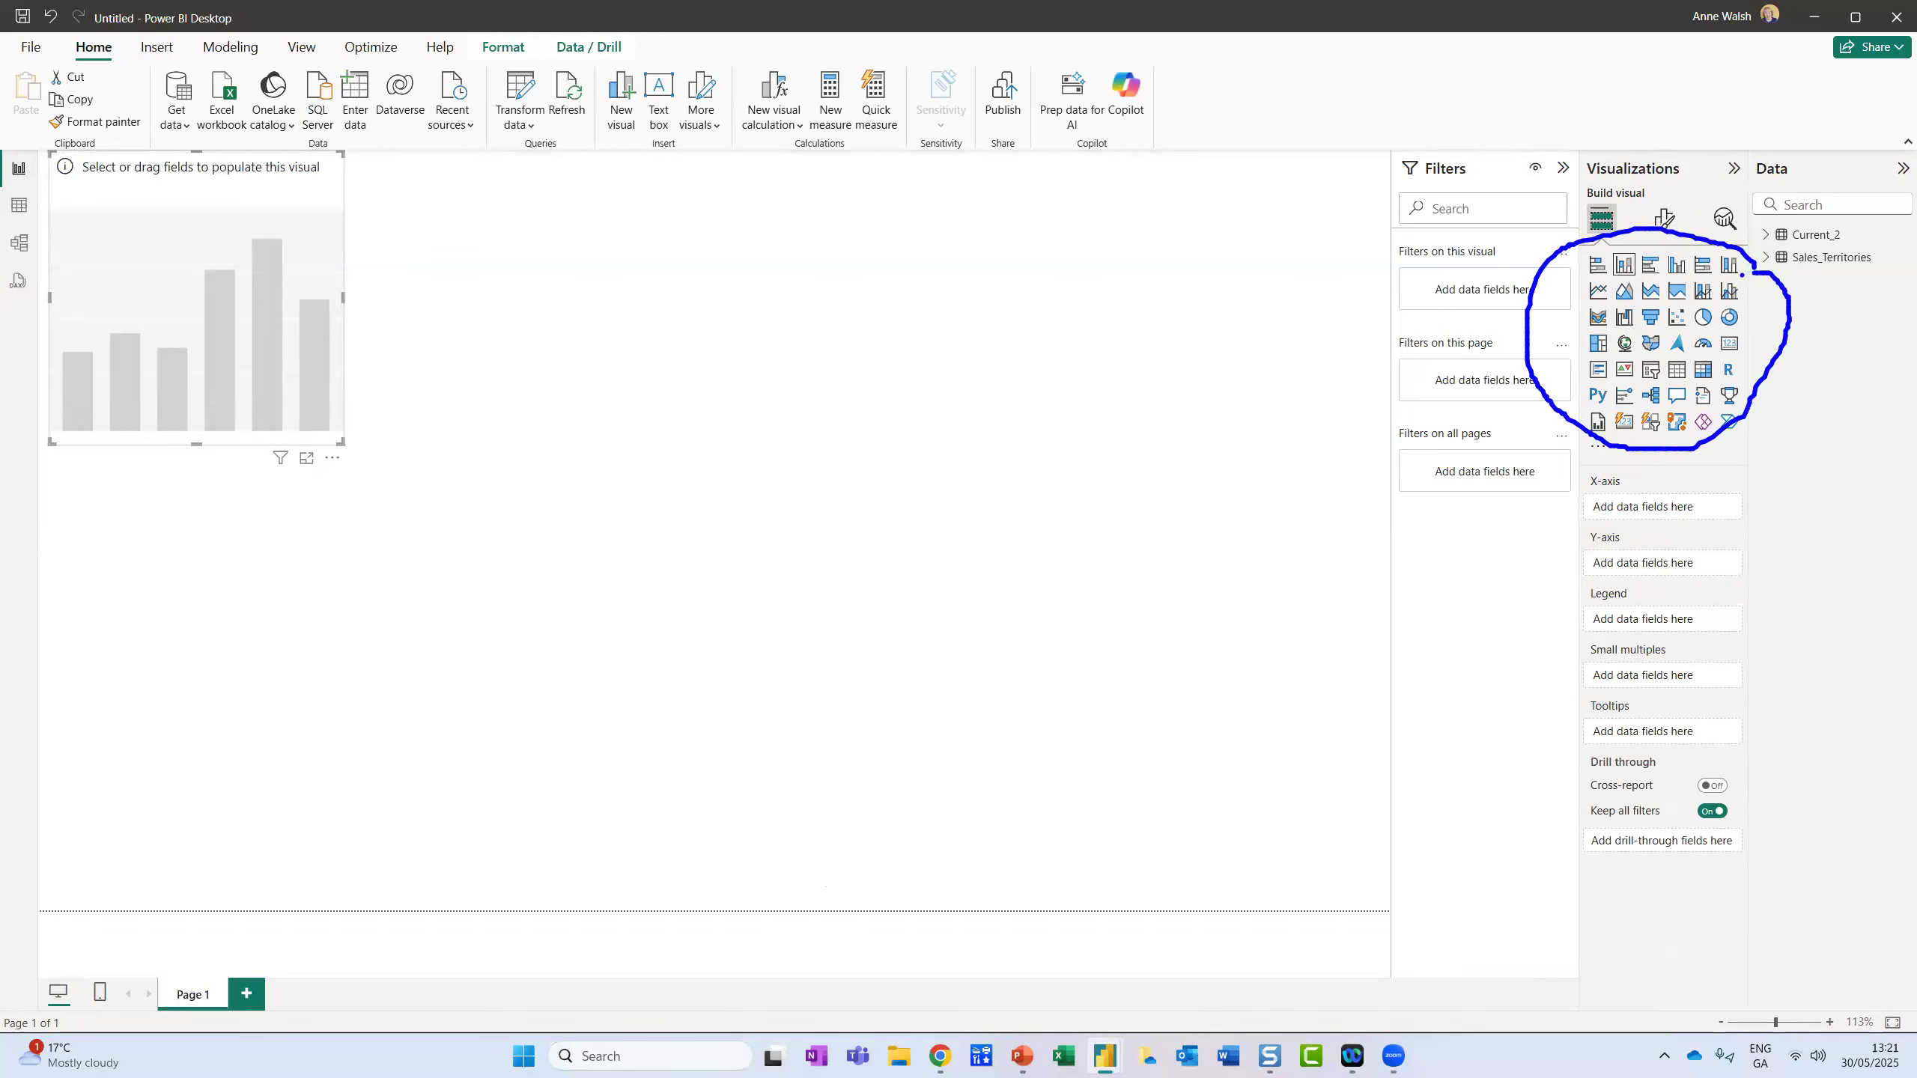
{"action": "key", "text": "Escape"}
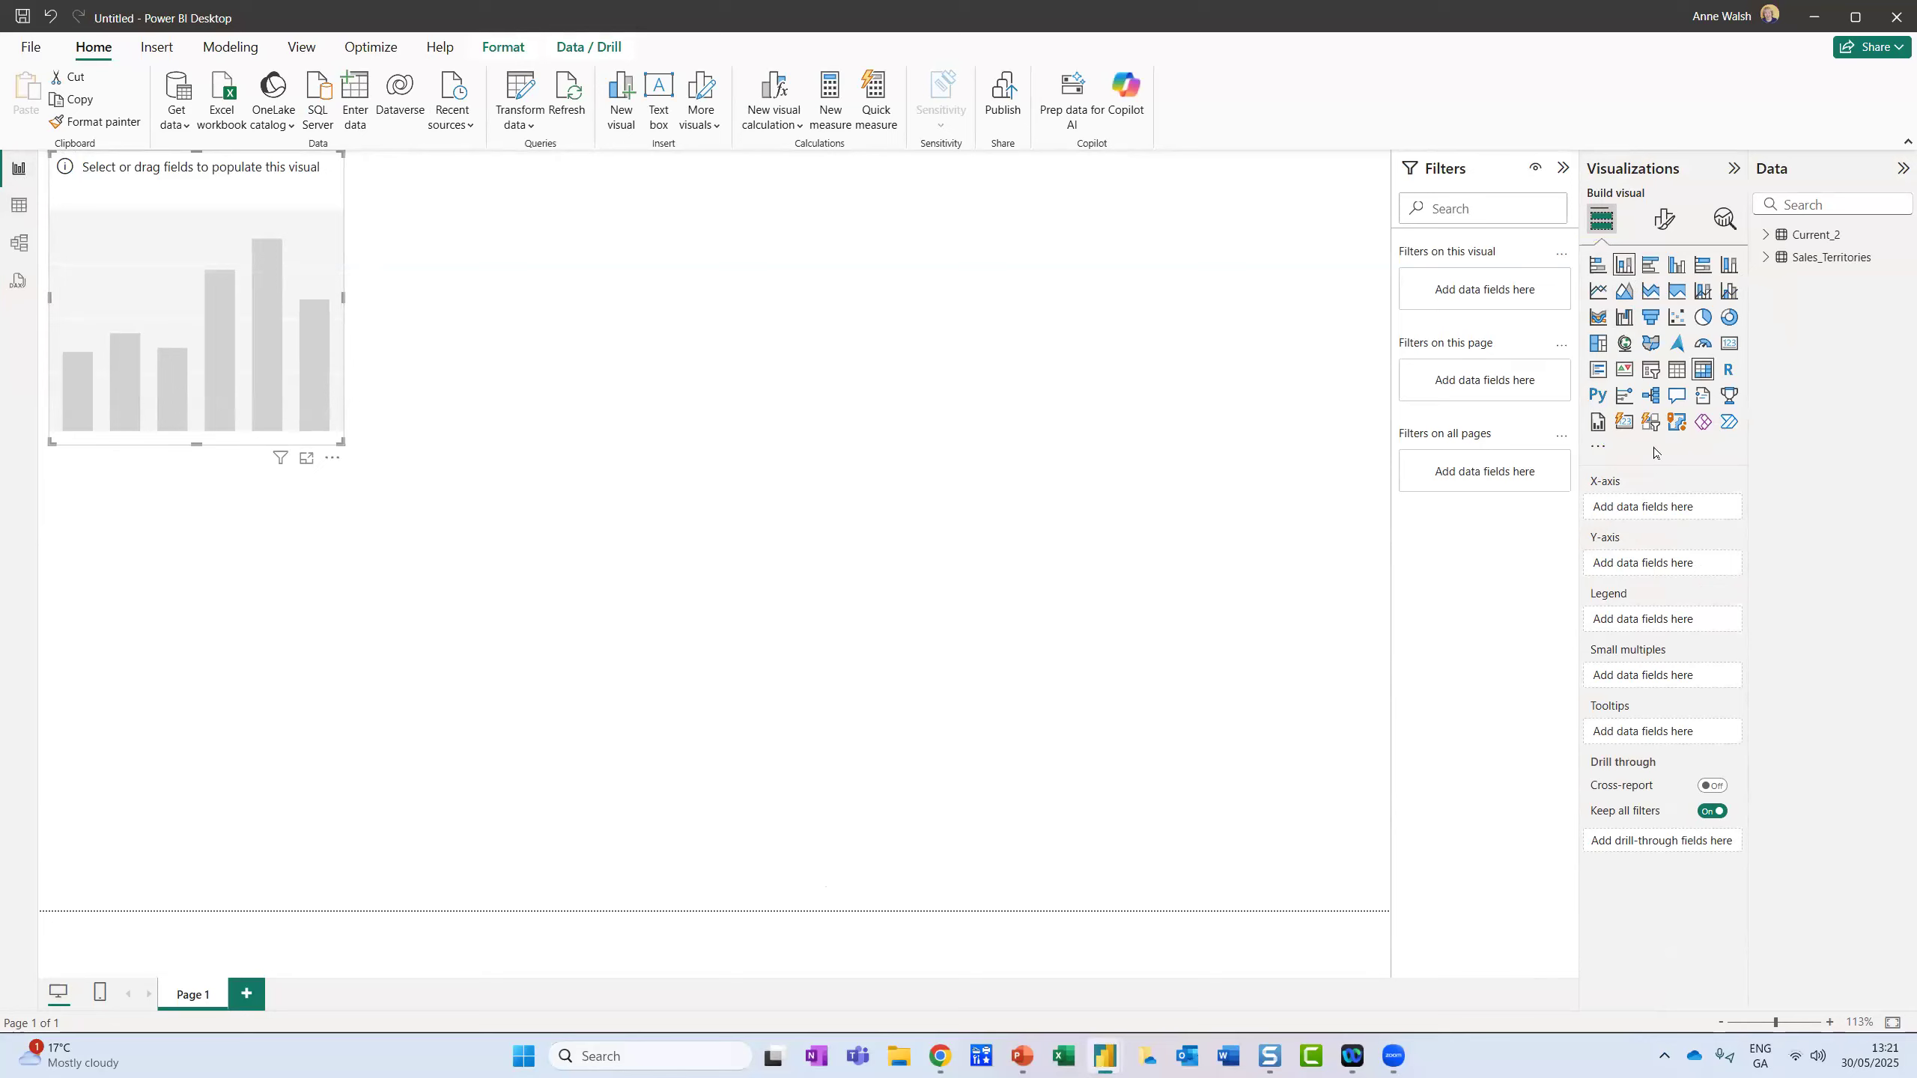
{"action": "key", "text": "ctrl+2"}
{"action": "mouse_move", "coordinate": [1731, 474]}
{"action": "left_mouse_down"}
{"action": "mouse_move", "coordinate": [1406, 771]}
{"action": "mouse_move", "coordinate": [1870, 707]}
{"action": "mouse_move", "coordinate": [1736, 472]}
{"action": "left_mouse_up"}
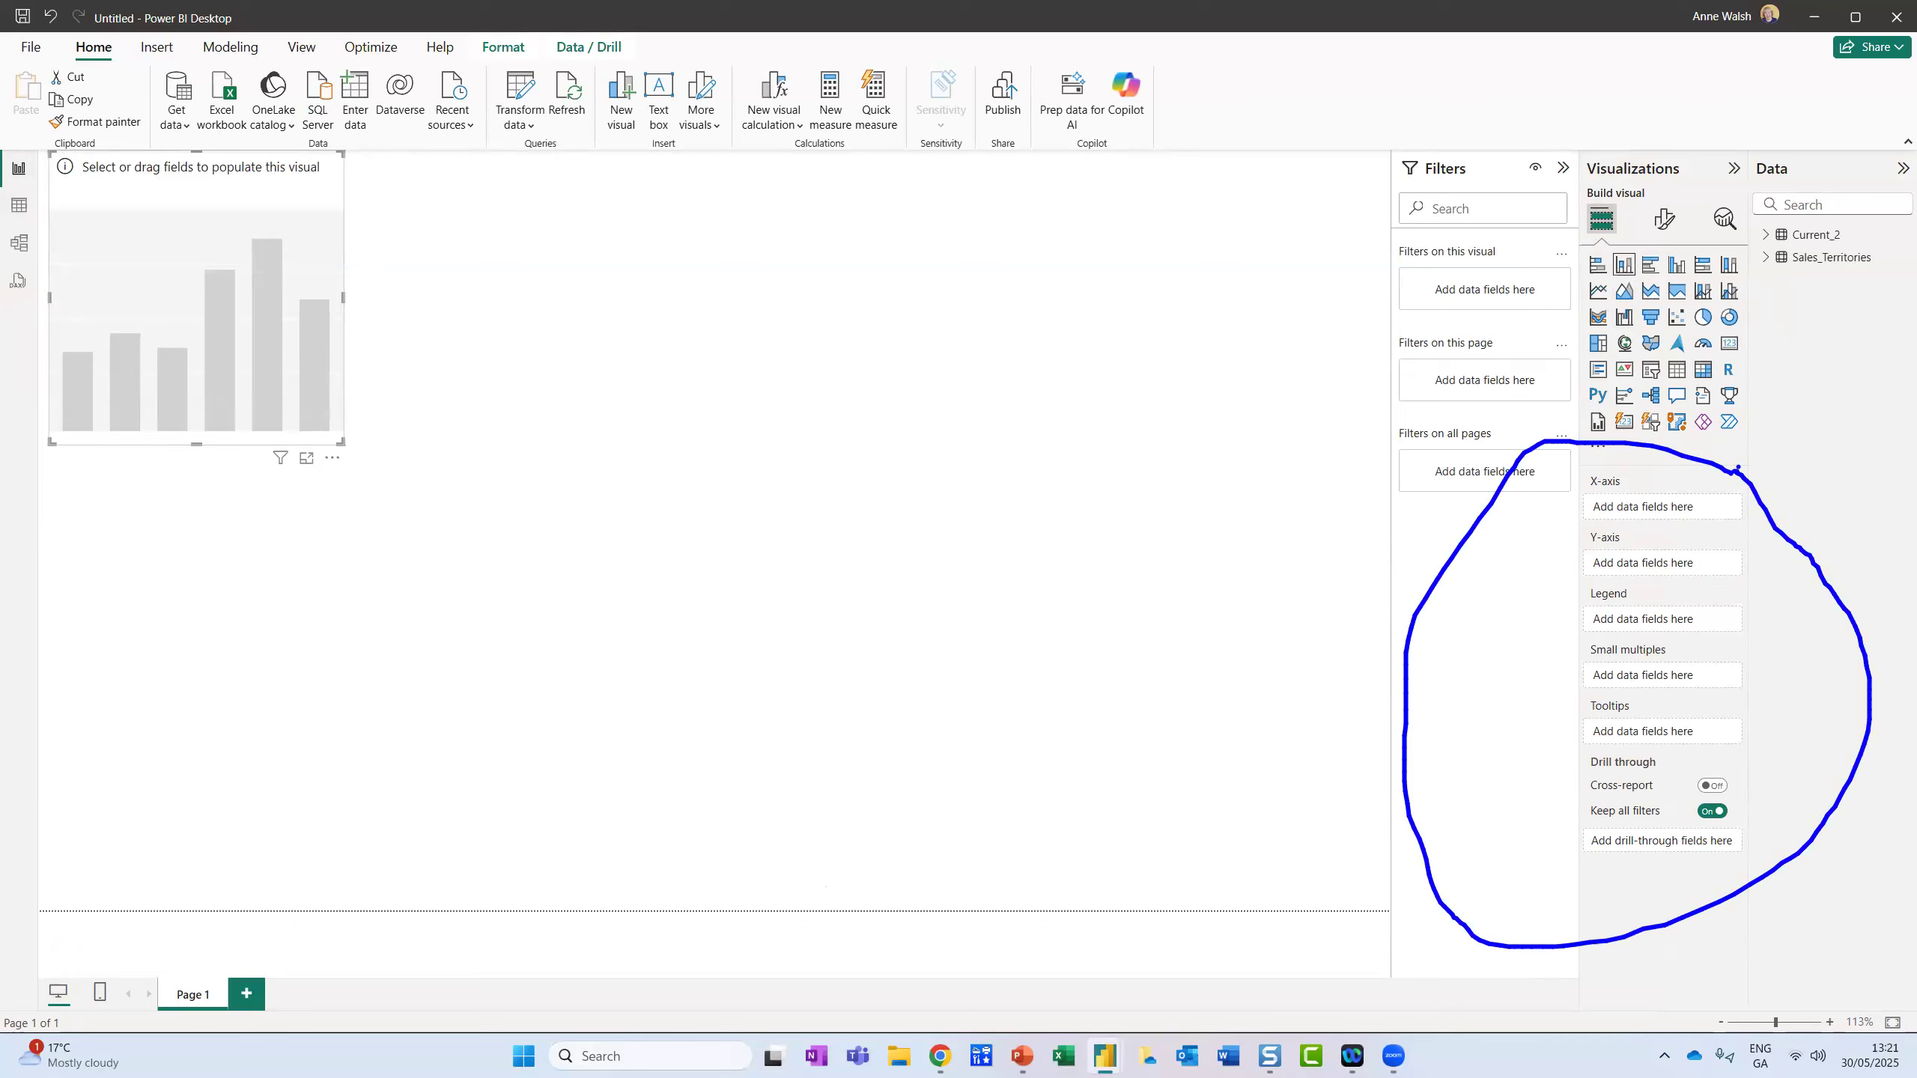
{"action": "left_click_drag", "start_coordinate": [1647, 449], "coordinate": [1581, 268]}
{"action": "mouse_move", "coordinate": [1574, 188]}
{"action": "left_mouse_down"}
{"action": "mouse_move", "coordinate": [1564, 240]}
{"action": "mouse_move", "coordinate": [1638, 244]}
{"action": "mouse_move", "coordinate": [1591, 194]}
{"action": "mouse_move", "coordinate": [1564, 198]}
{"action": "left_mouse_up"}
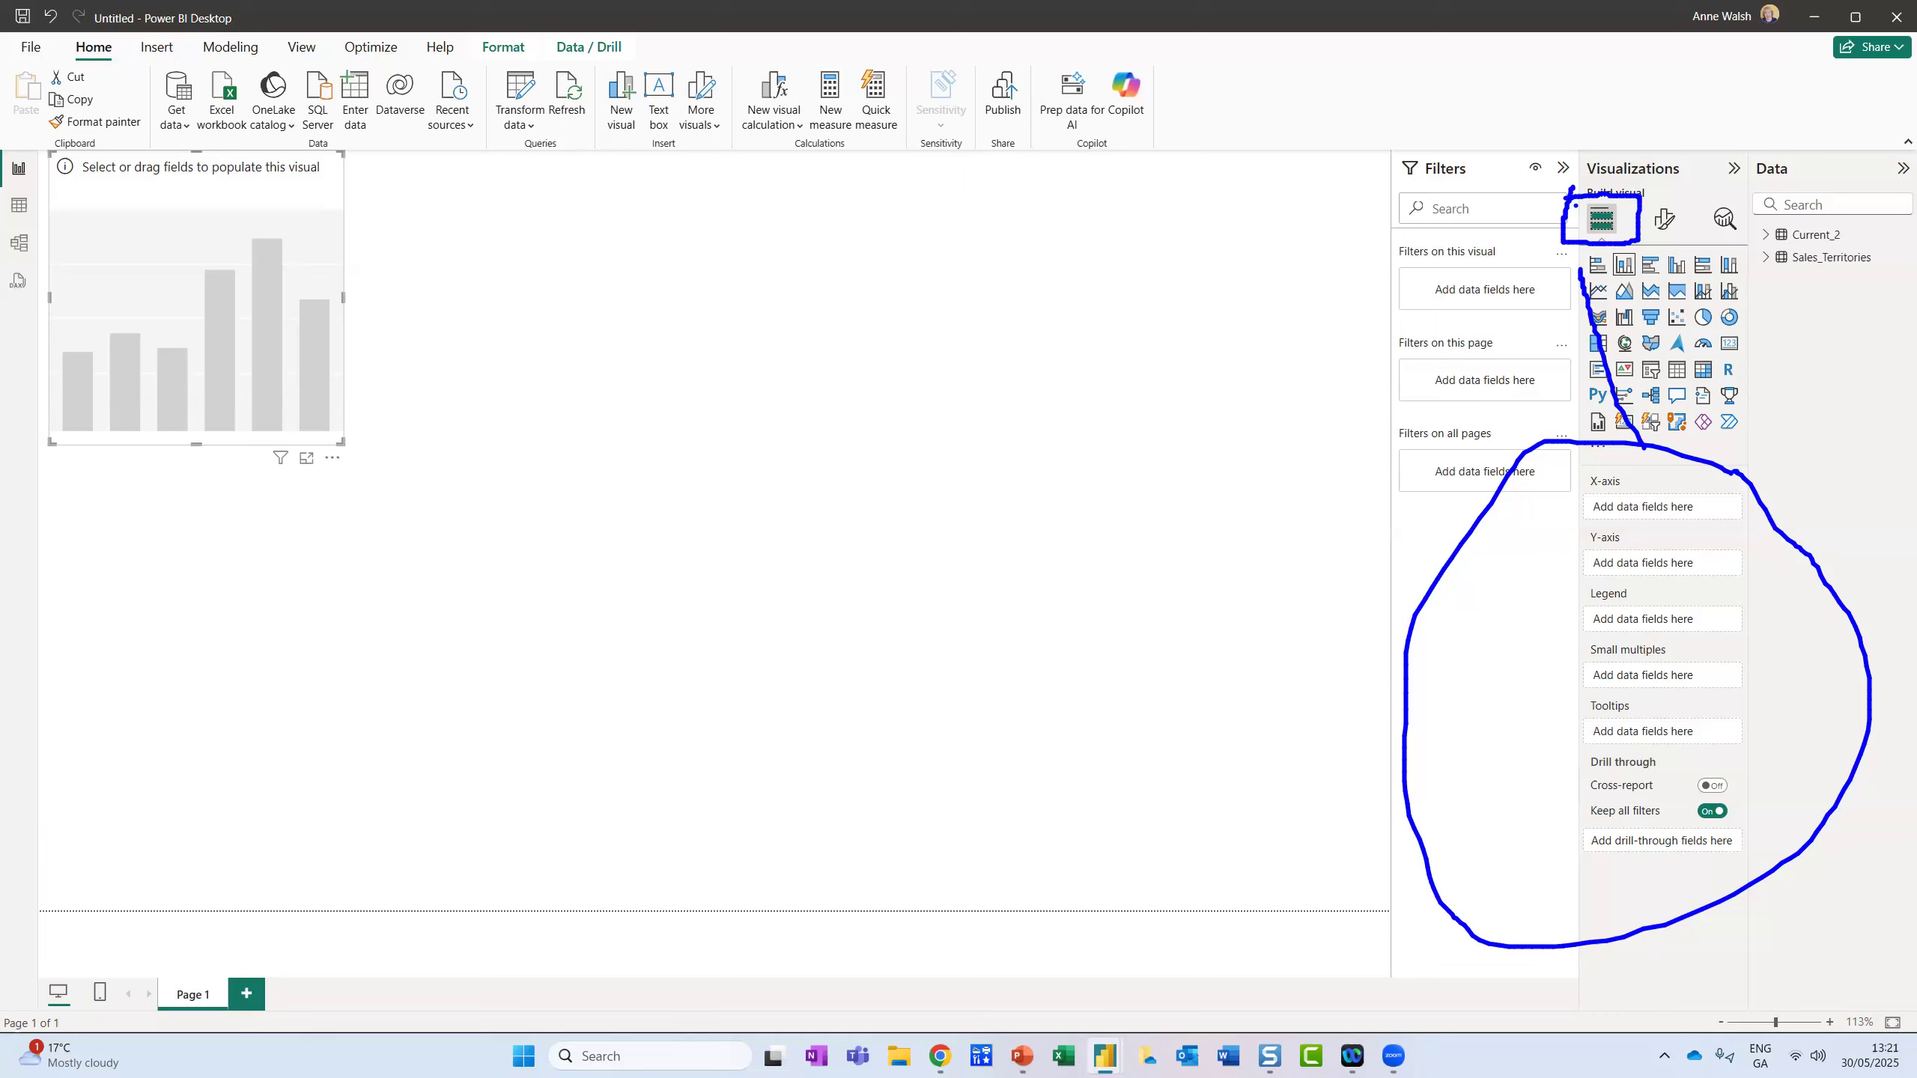
{"action": "key", "text": "Escape"}
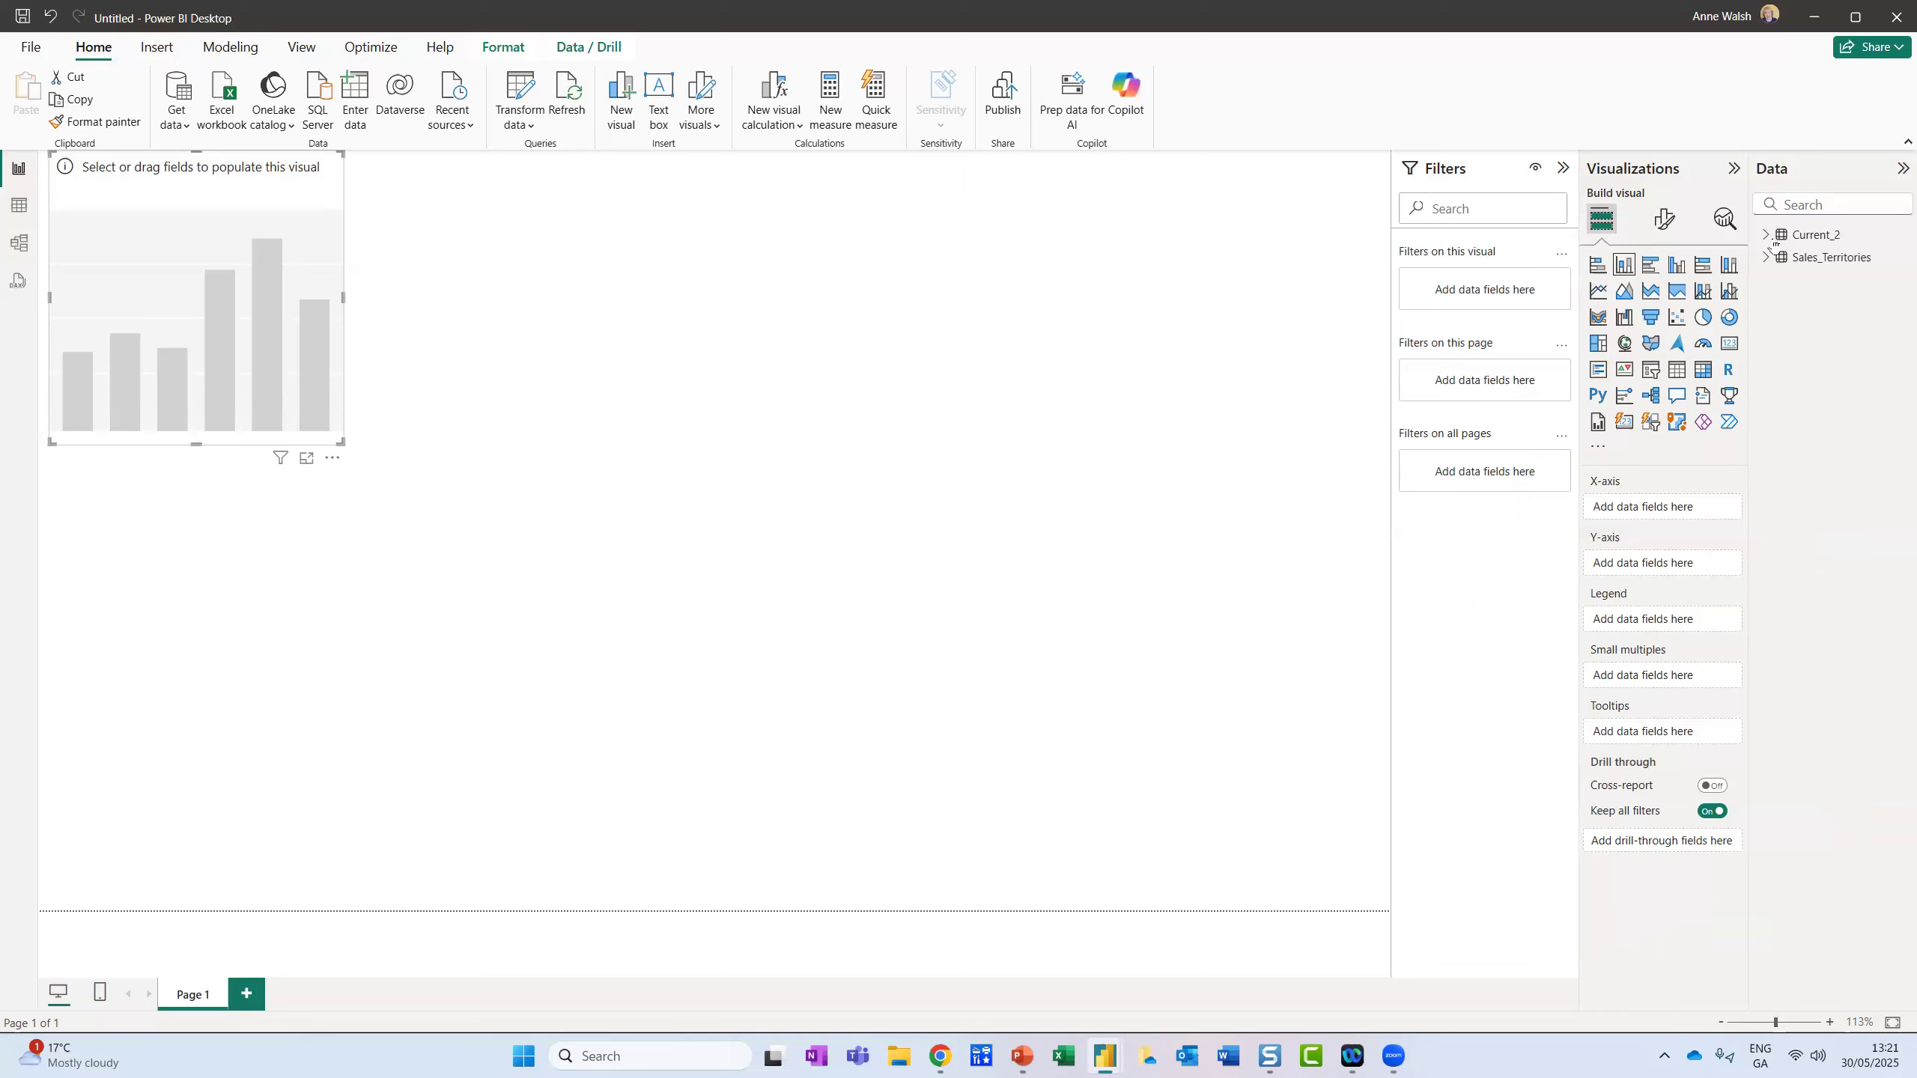
Step: Plot SalesAmount from Current_2 on the Y-axis against Country from Sales_Territories on the X-axis, and enlarge the column chart to nearly half the page width
{"action": "left_click", "coordinate": [1766, 256]}
{"action": "left_click_drag", "start_coordinate": [1857, 308], "coordinate": [1694, 529]}
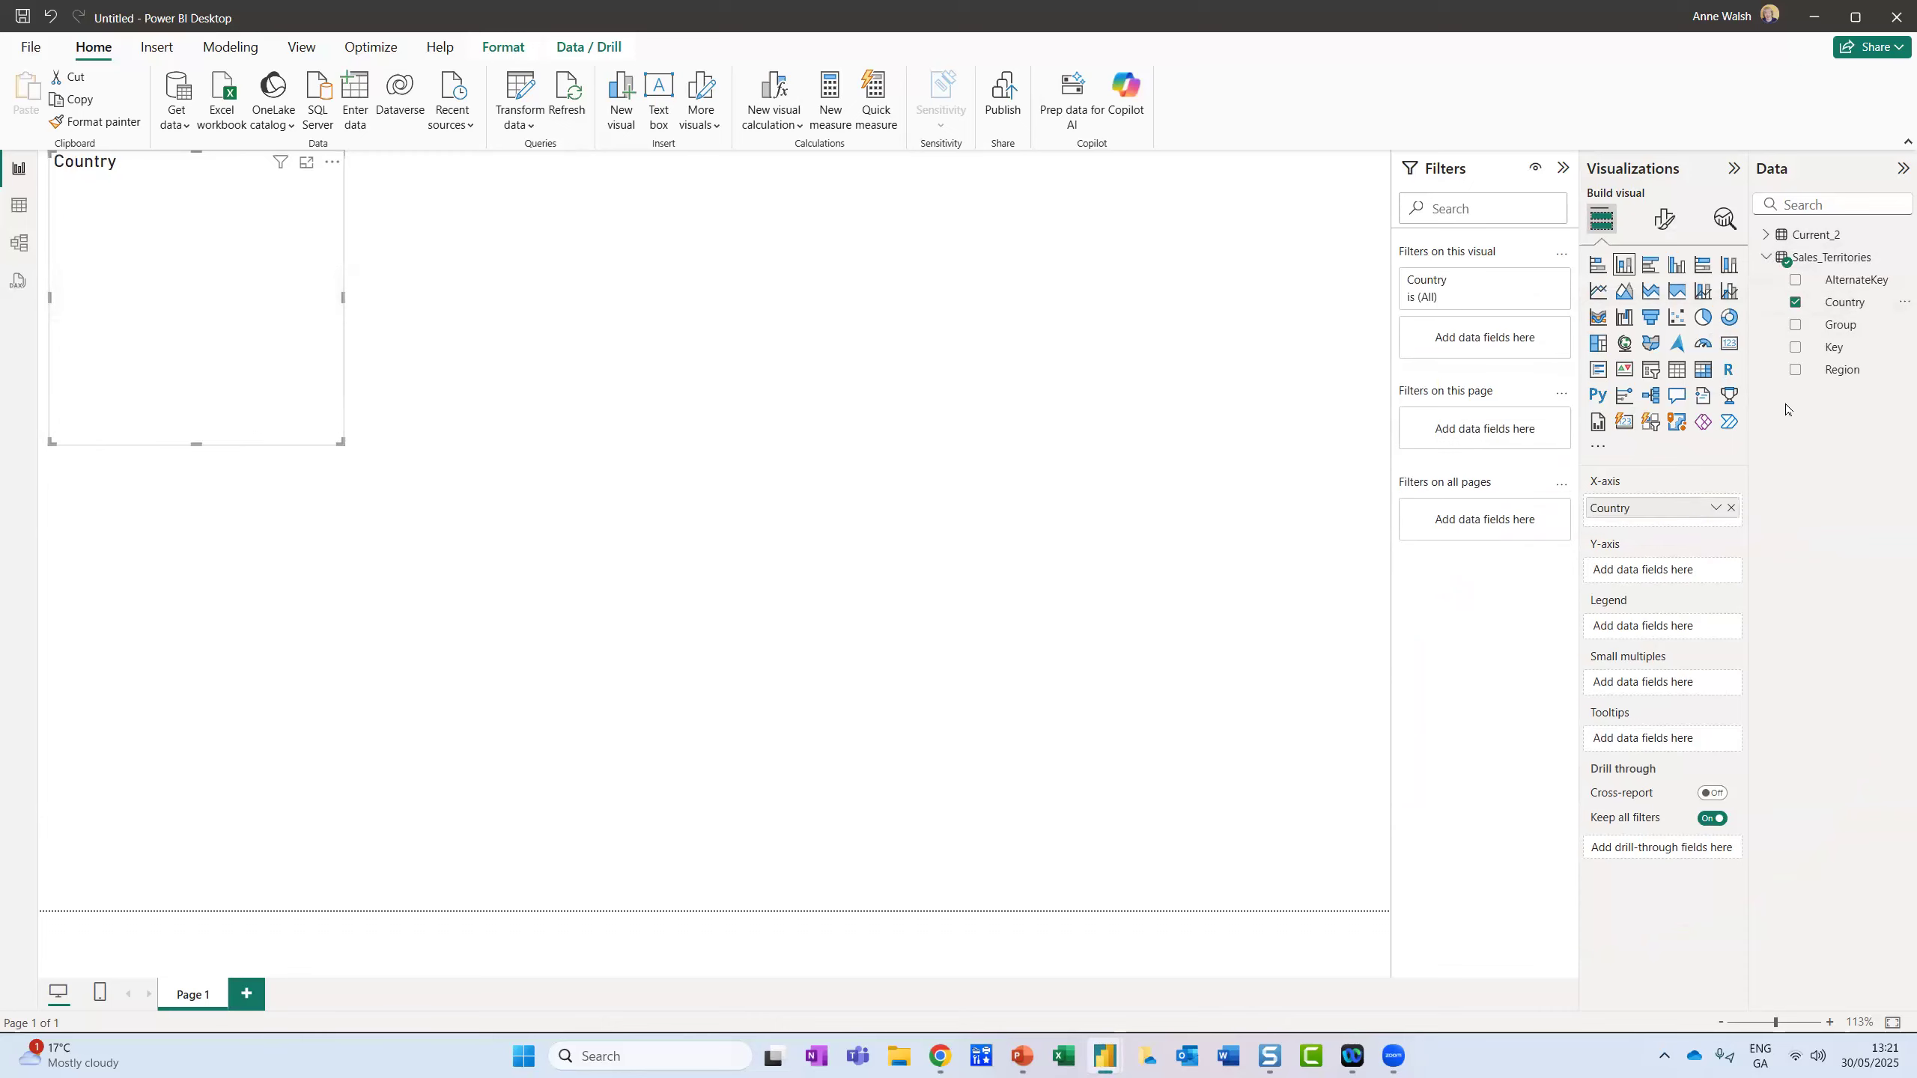
{"action": "left_click", "coordinate": [1783, 236]}
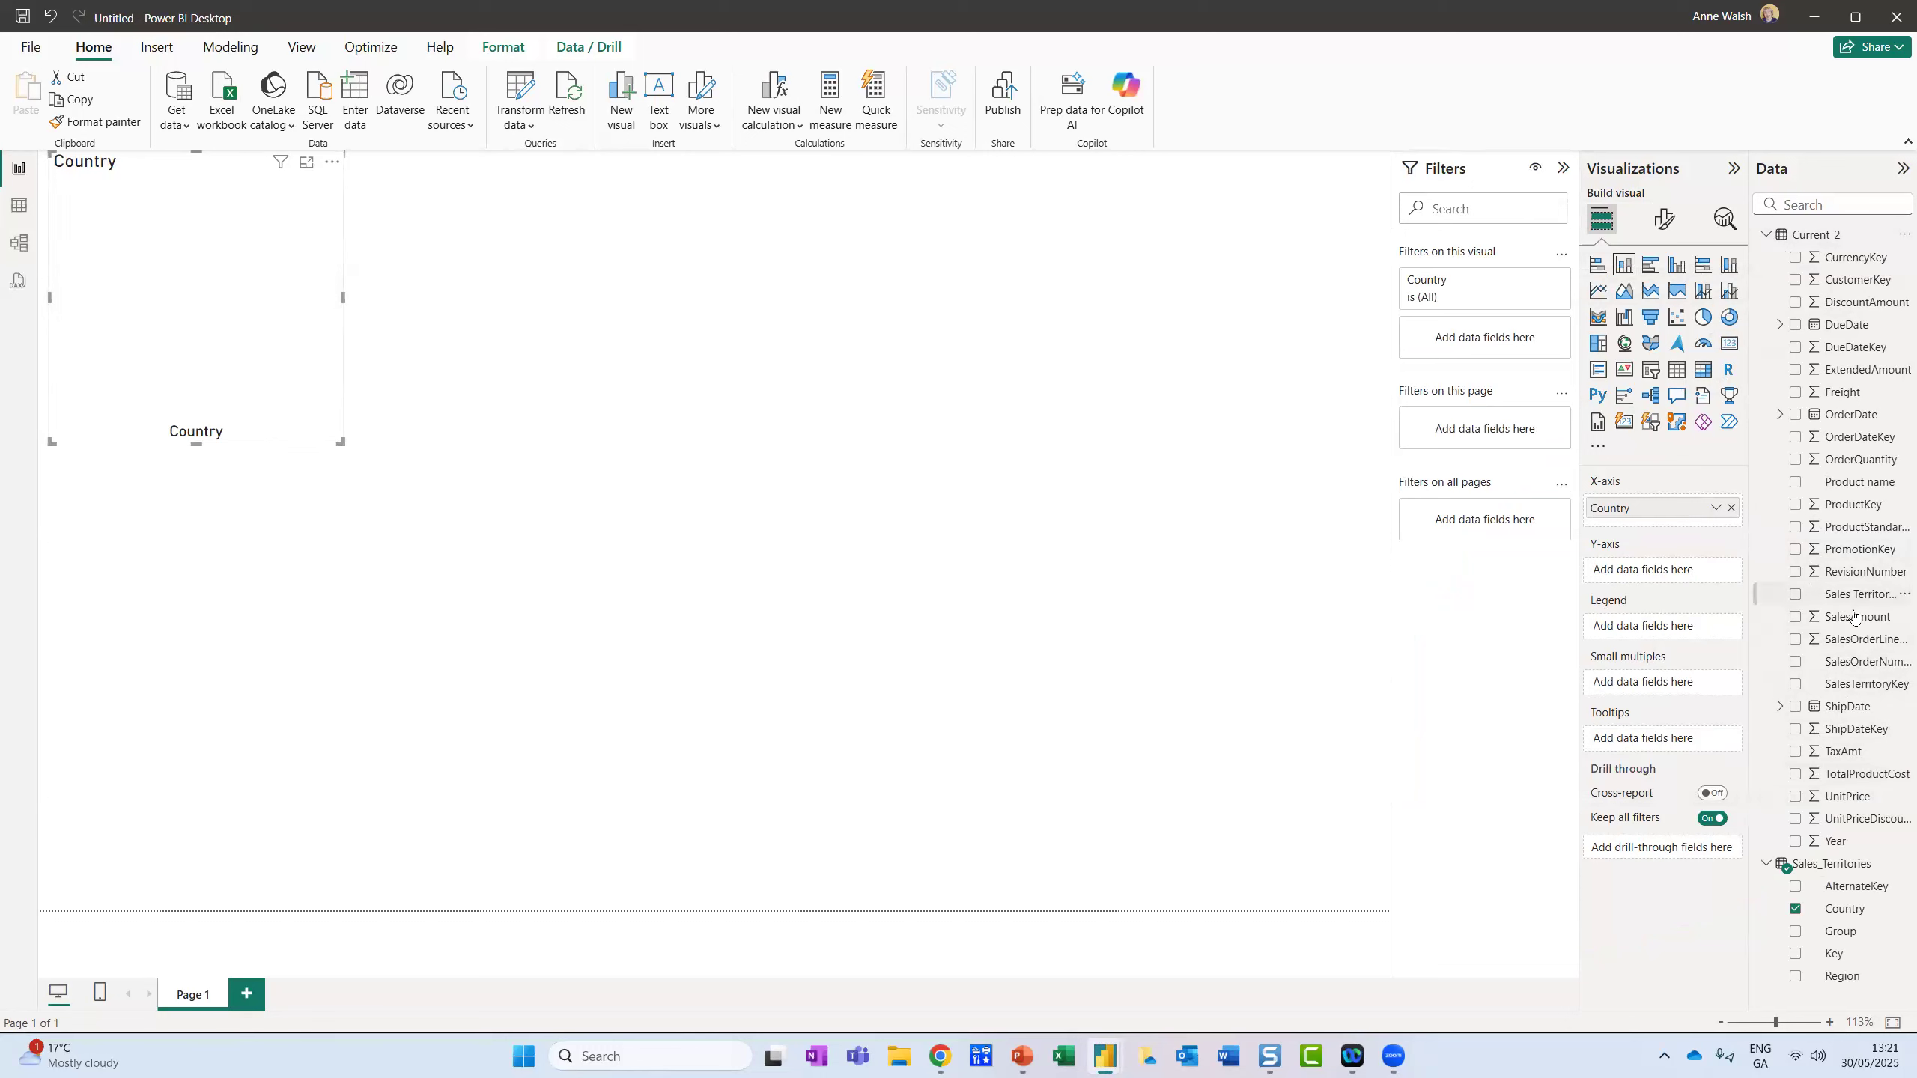
{"action": "left_click_drag", "start_coordinate": [1854, 617], "coordinate": [1639, 572]}
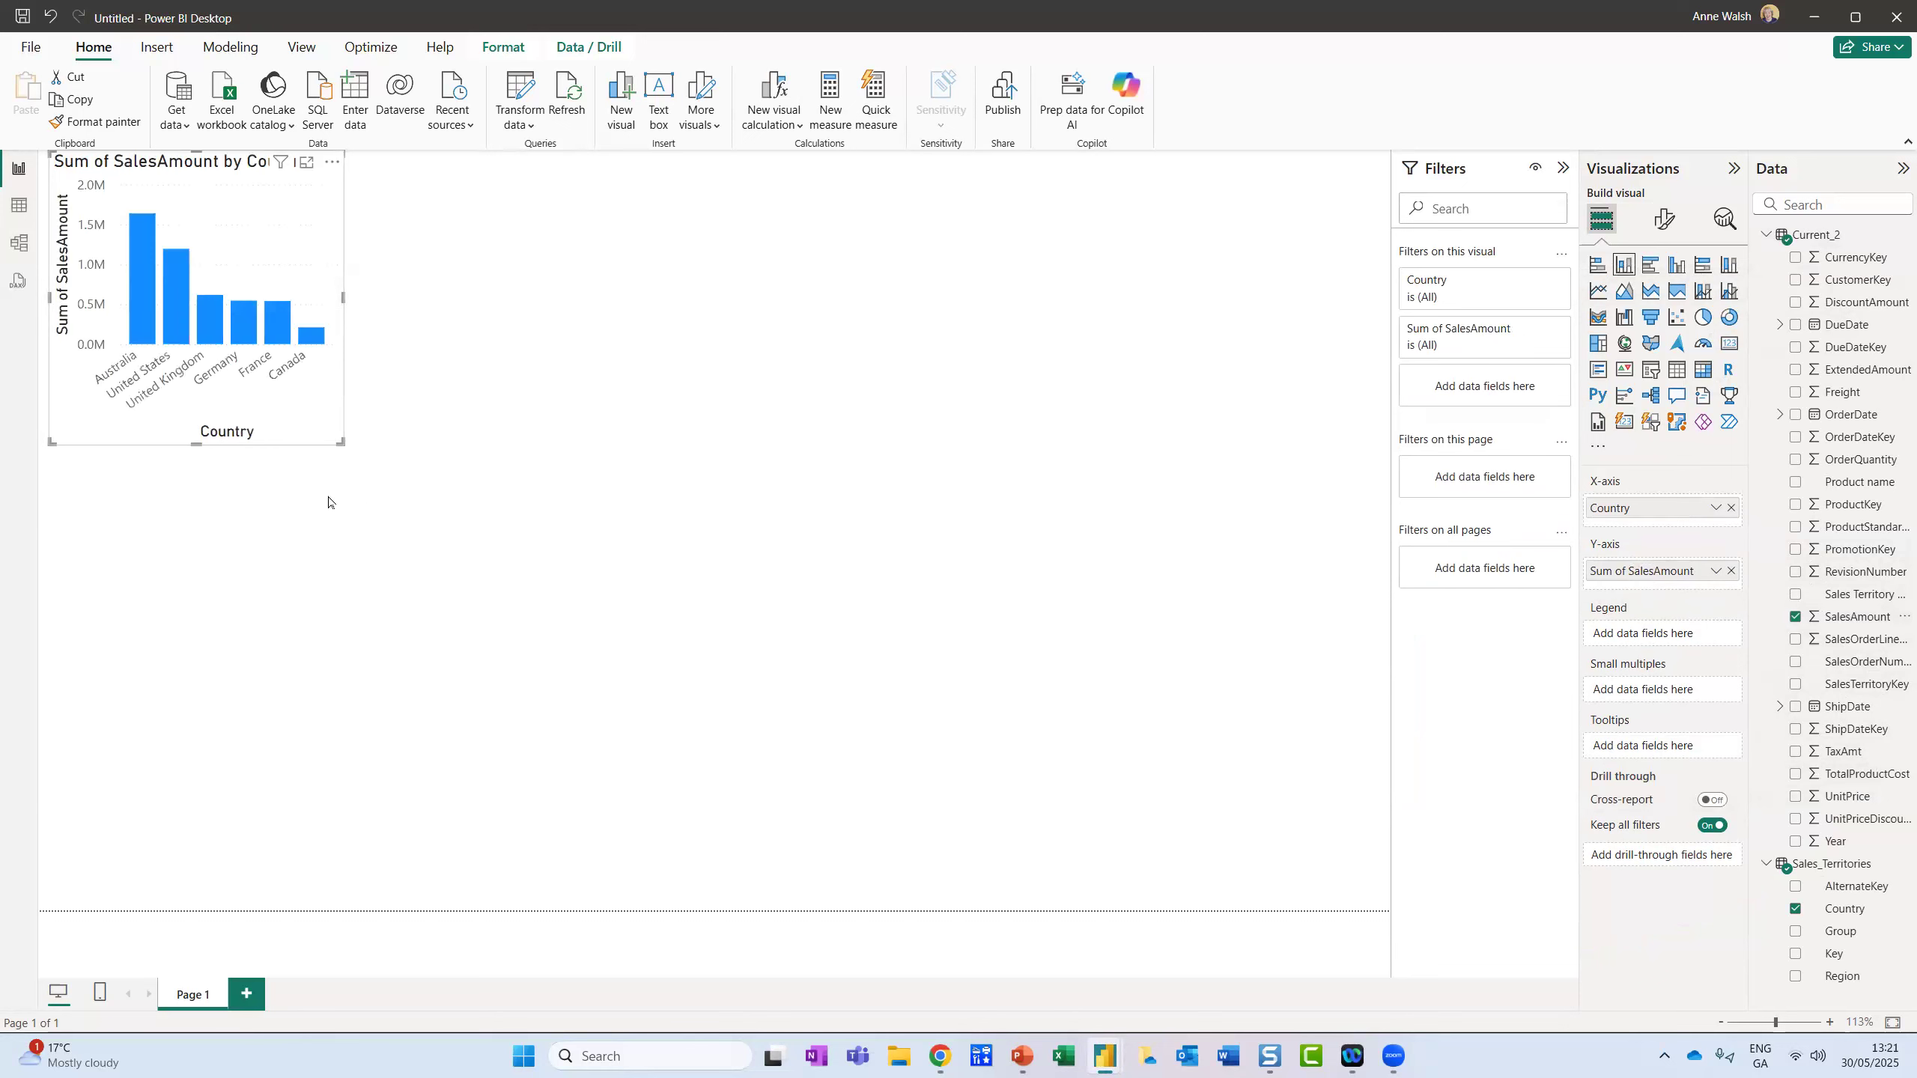
{"action": "left_click_drag", "start_coordinate": [339, 443], "coordinate": [654, 563]}
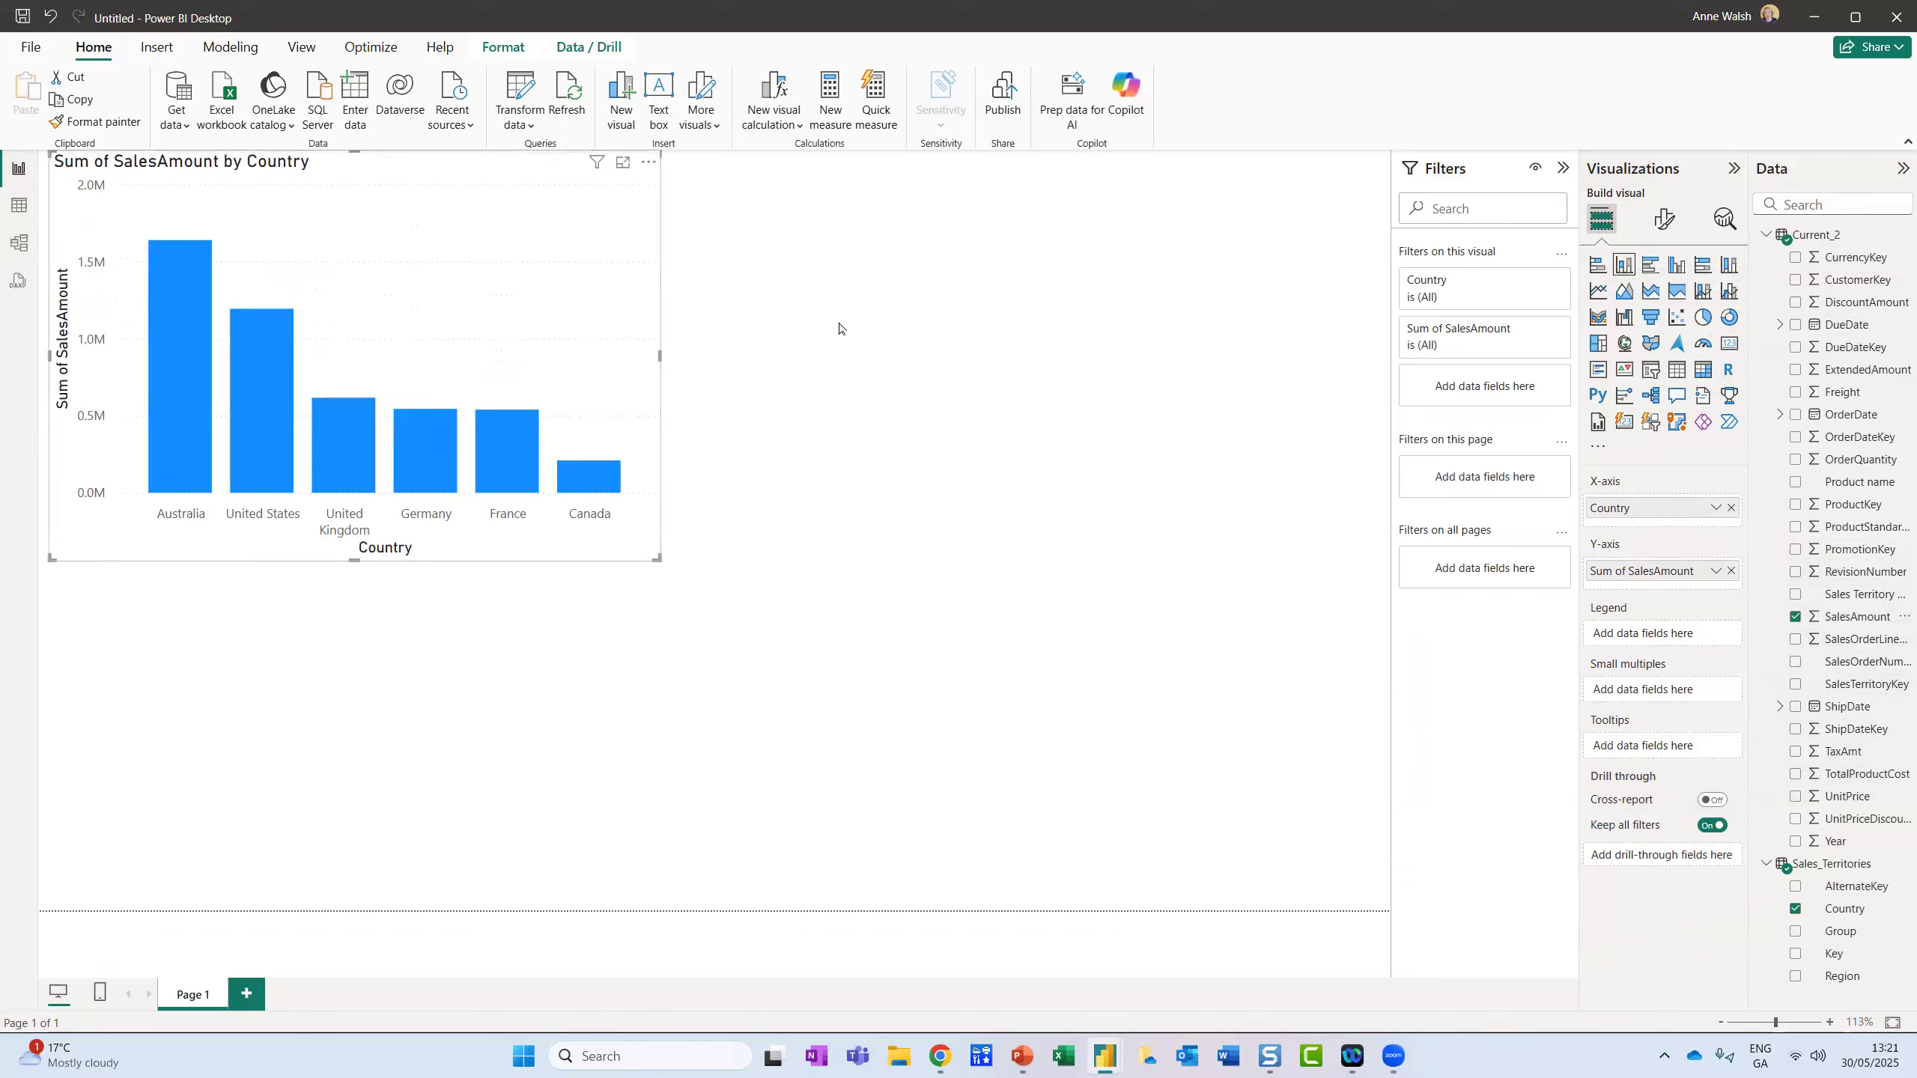
{"action": "left_click_drag", "start_coordinate": [839, 323], "coordinate": [855, 148]}
{"action": "mouse_move", "coordinate": [834, 31]}
{"action": "left_mouse_down"}
{"action": "mouse_move", "coordinate": [813, 44]}
{"action": "mouse_move", "coordinate": [846, 144]}
{"action": "mouse_move", "coordinate": [835, 32]}
{"action": "left_mouse_up"}
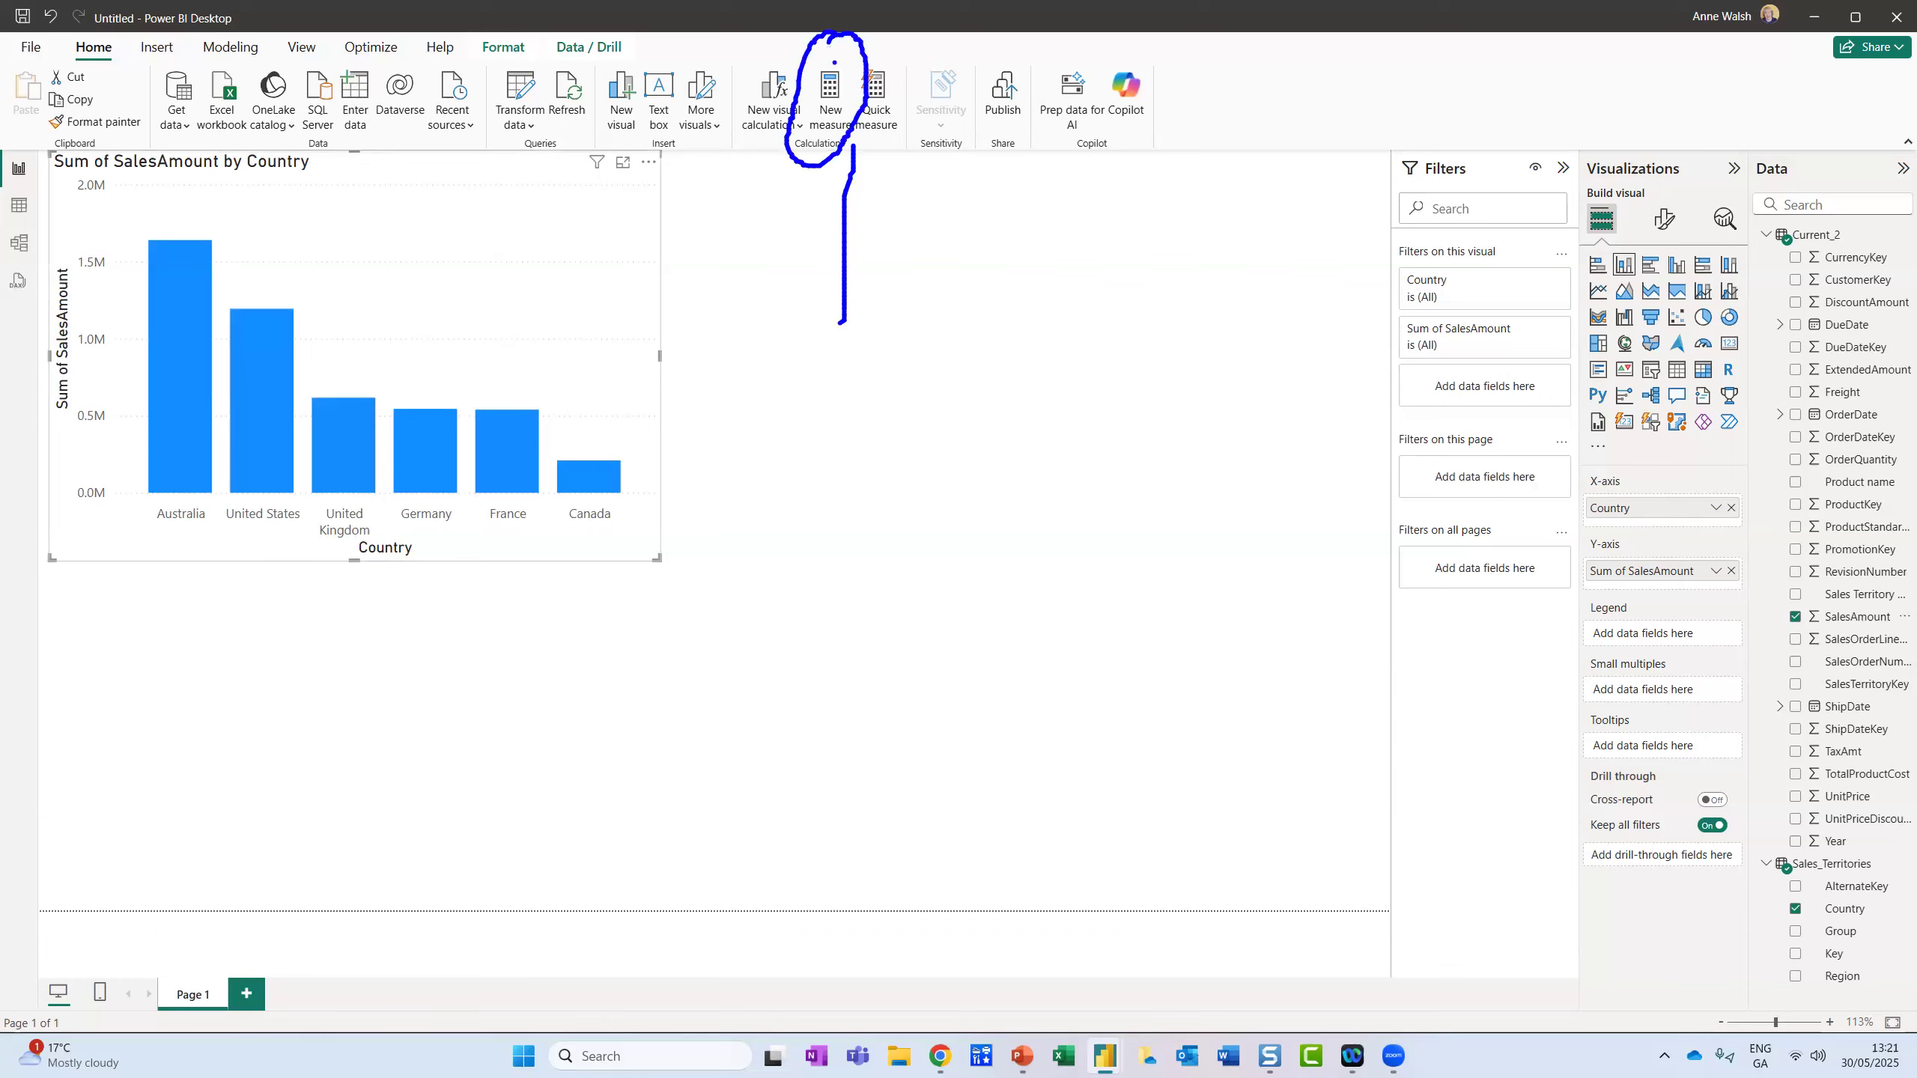
{"action": "key", "text": "Escape"}
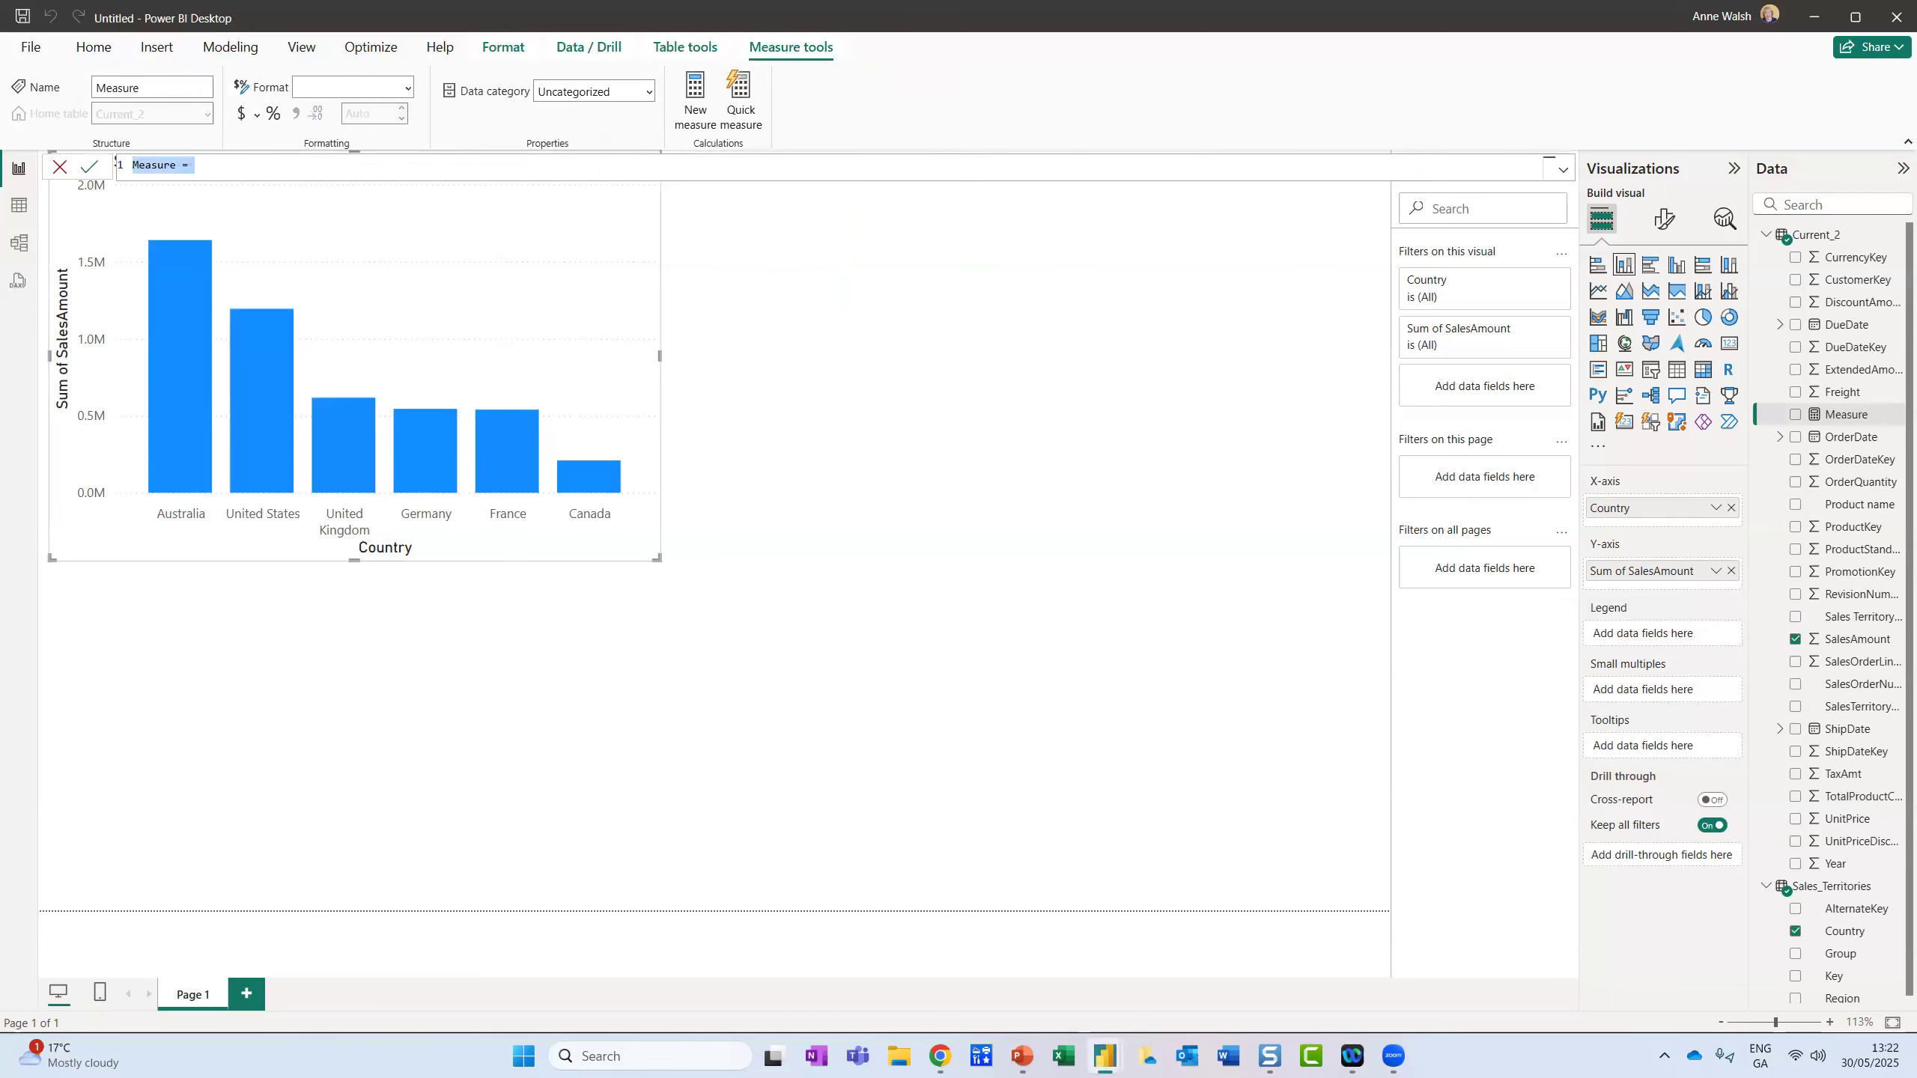
{"action": "mouse_move", "coordinate": [276, 160]}
{"action": "left_mouse_down"}
{"action": "mouse_move", "coordinate": [123, 102]}
{"action": "mouse_move", "coordinate": [234, 208]}
{"action": "mouse_move", "coordinate": [242, 132]}
{"action": "left_mouse_up"}
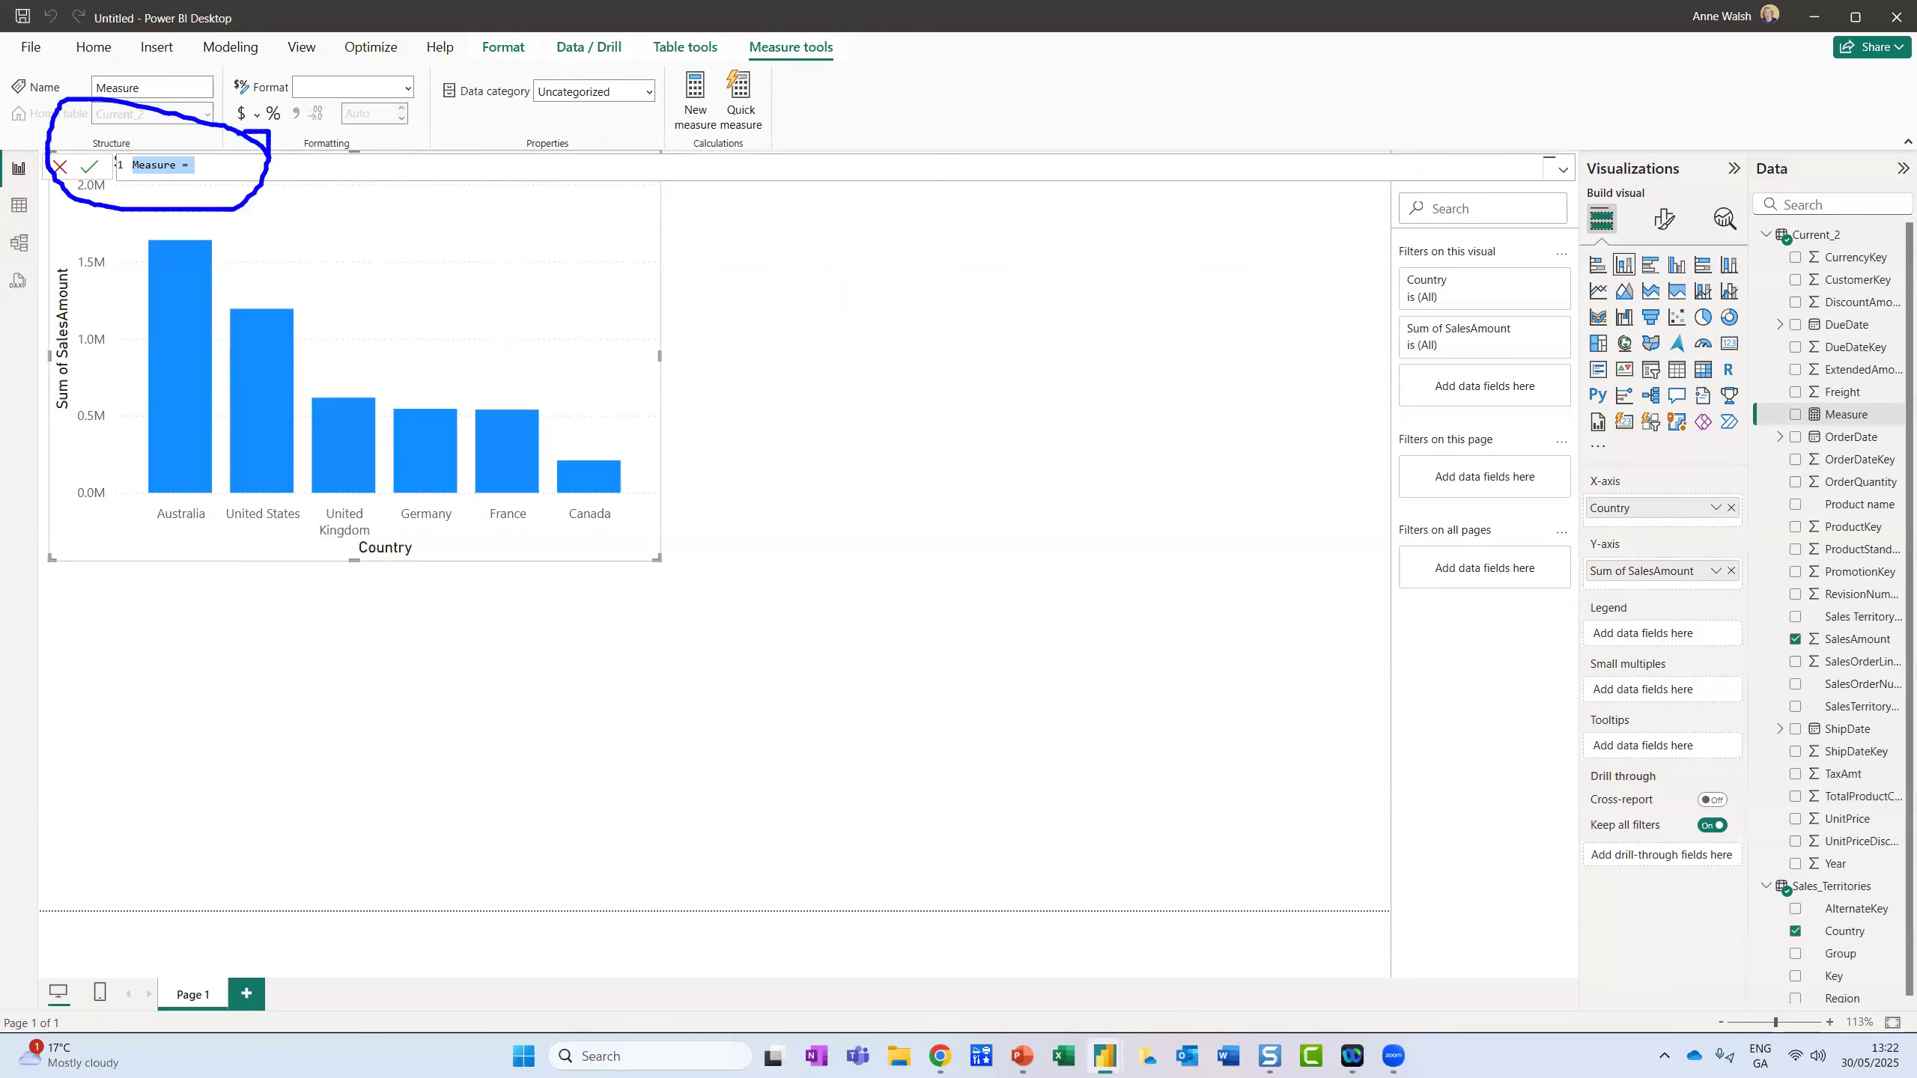
Step: Name the new measure Average Sales in its formula
{"action": "left_click", "coordinate": [179, 164]}
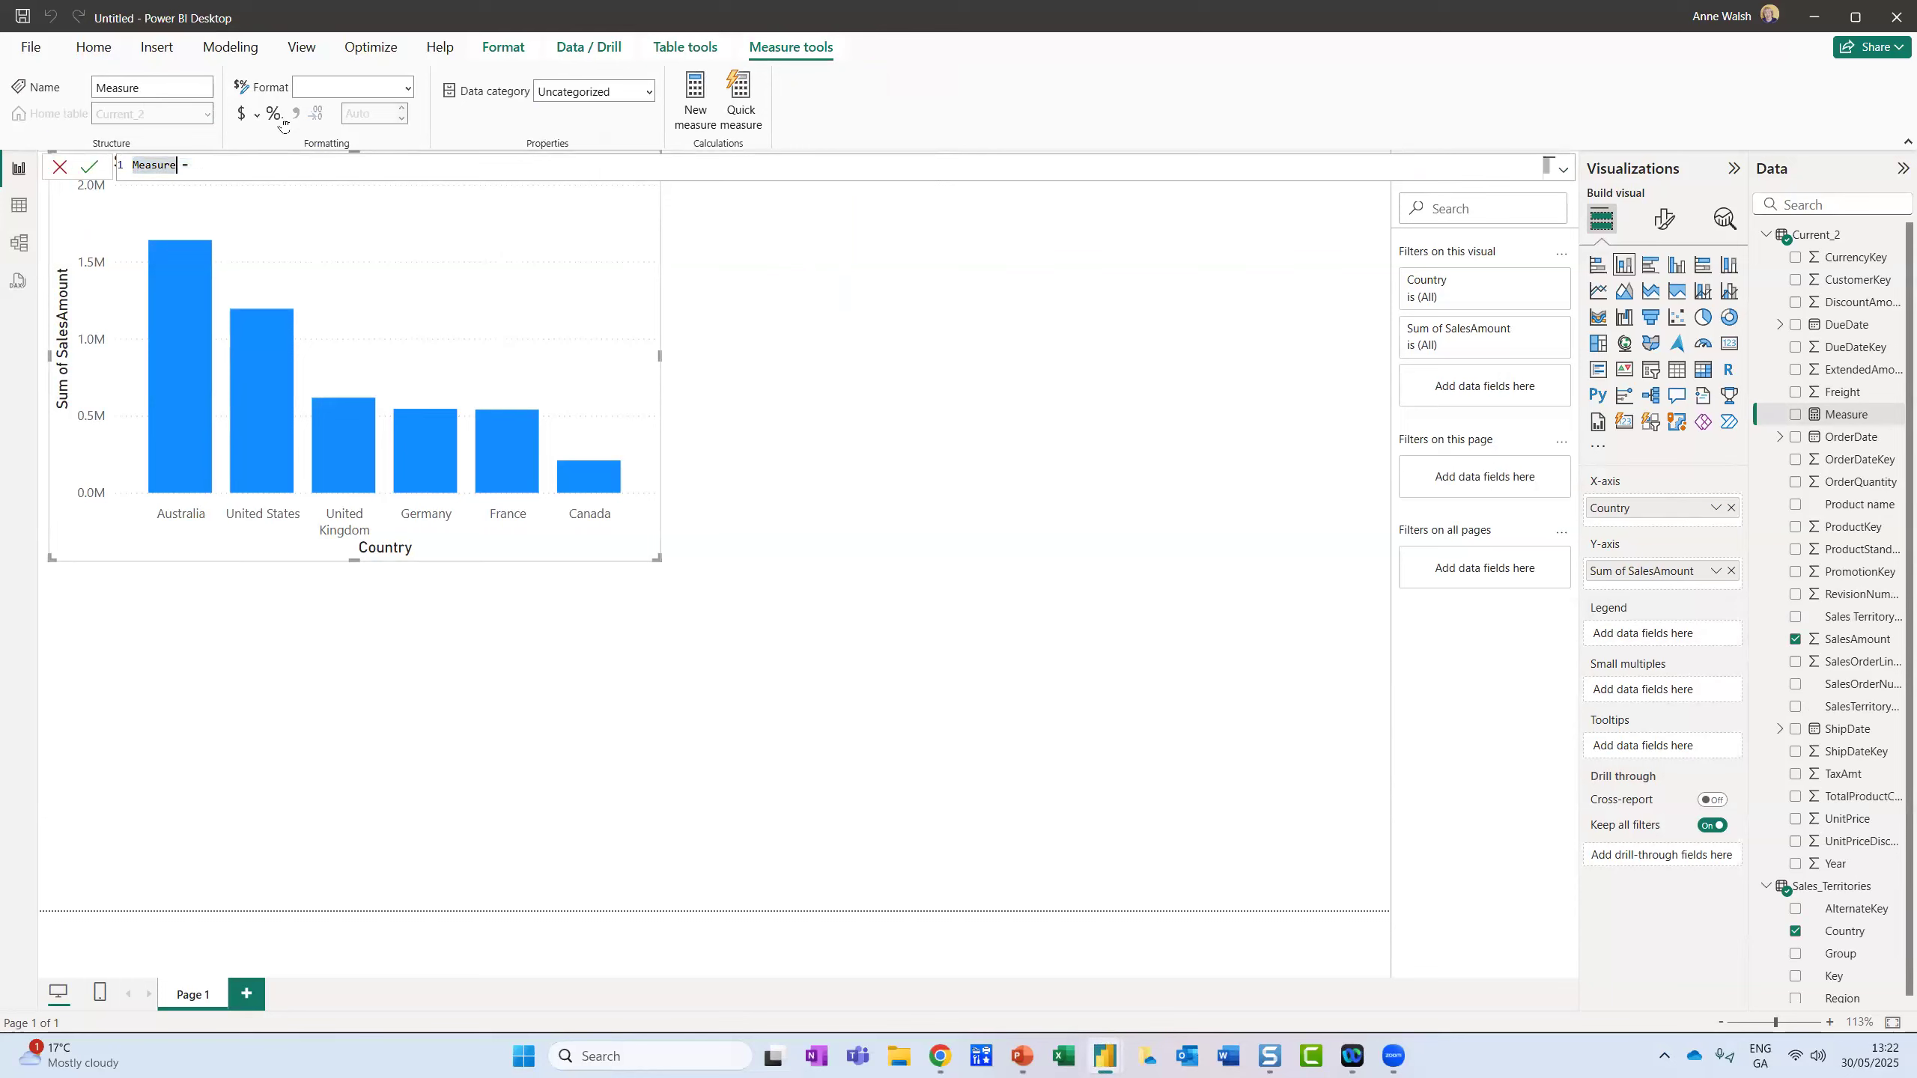
{"action": "key", "text": "BackSpace"}
{"action": "key", "text": "BackSpace"}
{"action": "key", "text": "BackSpace"}
{"action": "key", "text": "BackSpace"}
{"action": "key", "text": "BackSpace"}
{"action": "key", "text": "BackSpace"}
{"action": "key", "text": "BackSpace"}
{"action": "type", "text": "Average Sale"}
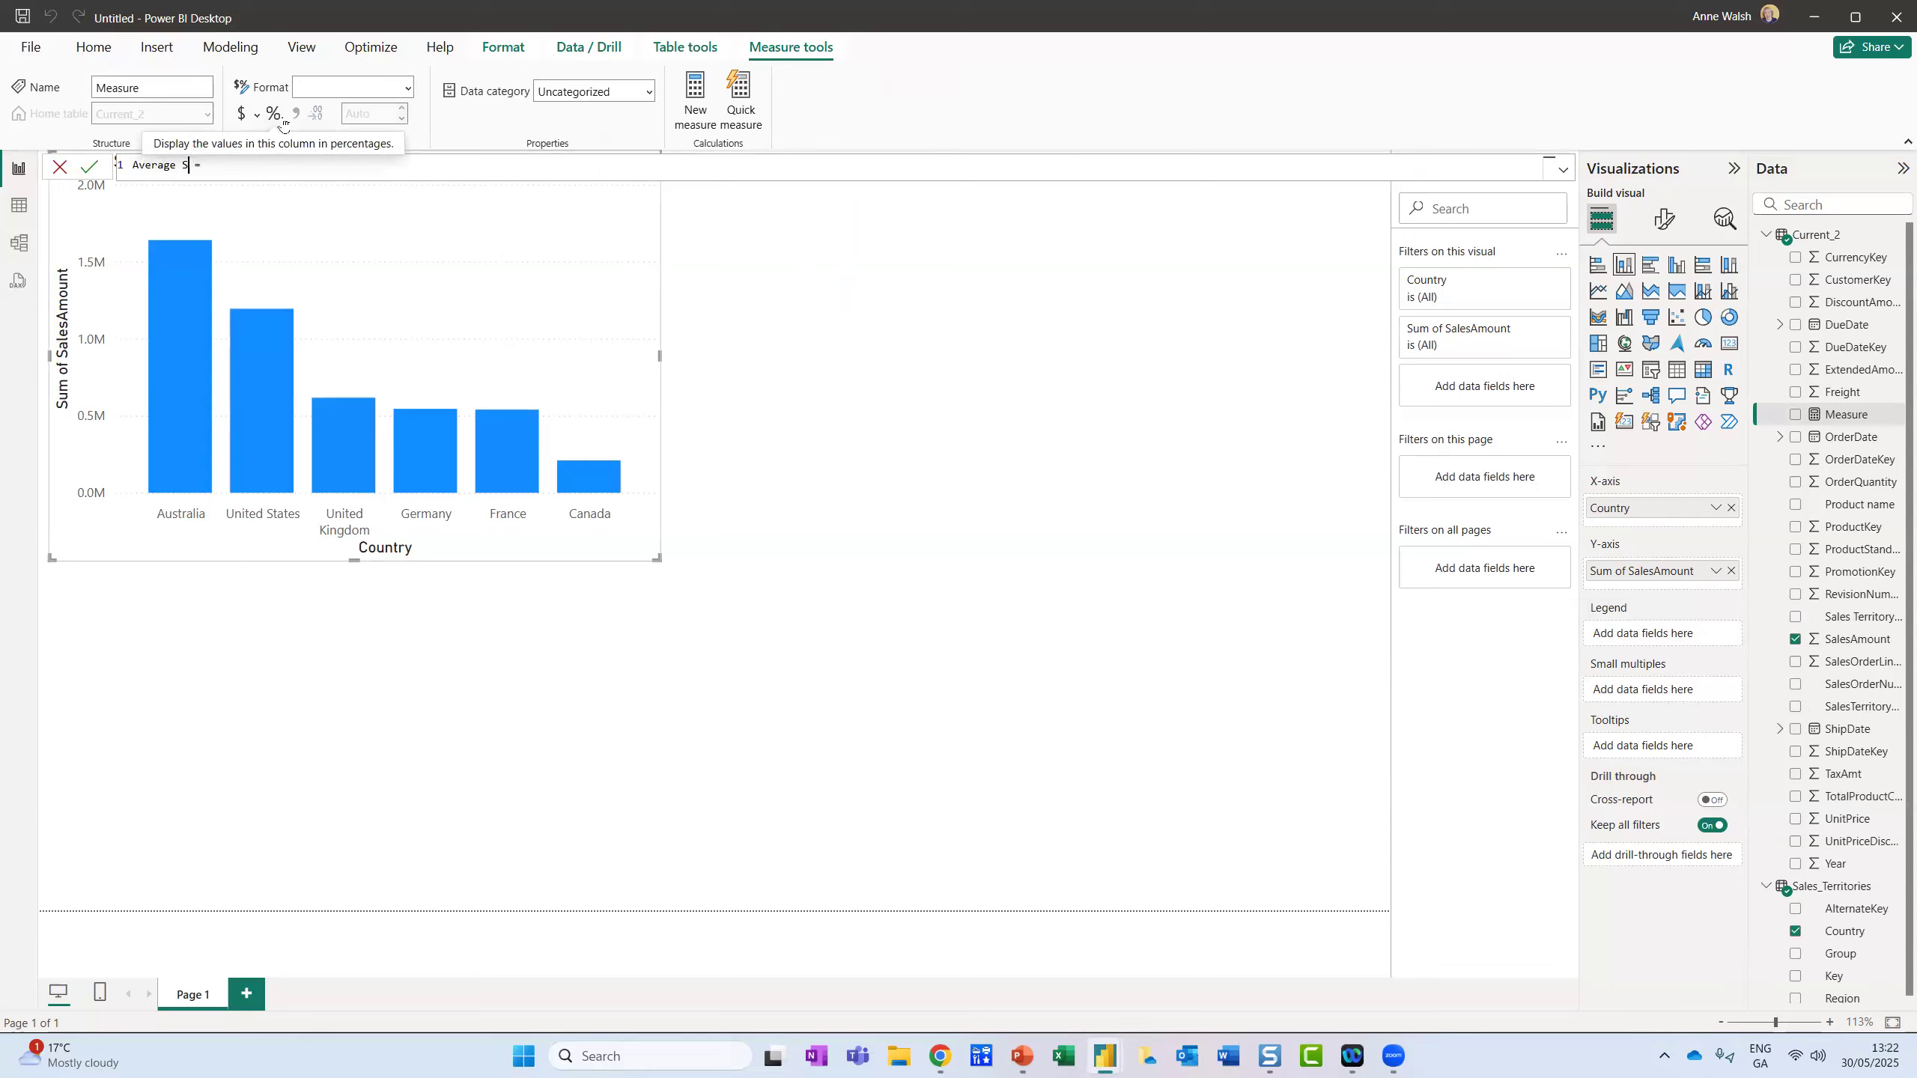
{"action": "type", "text": "s = "}
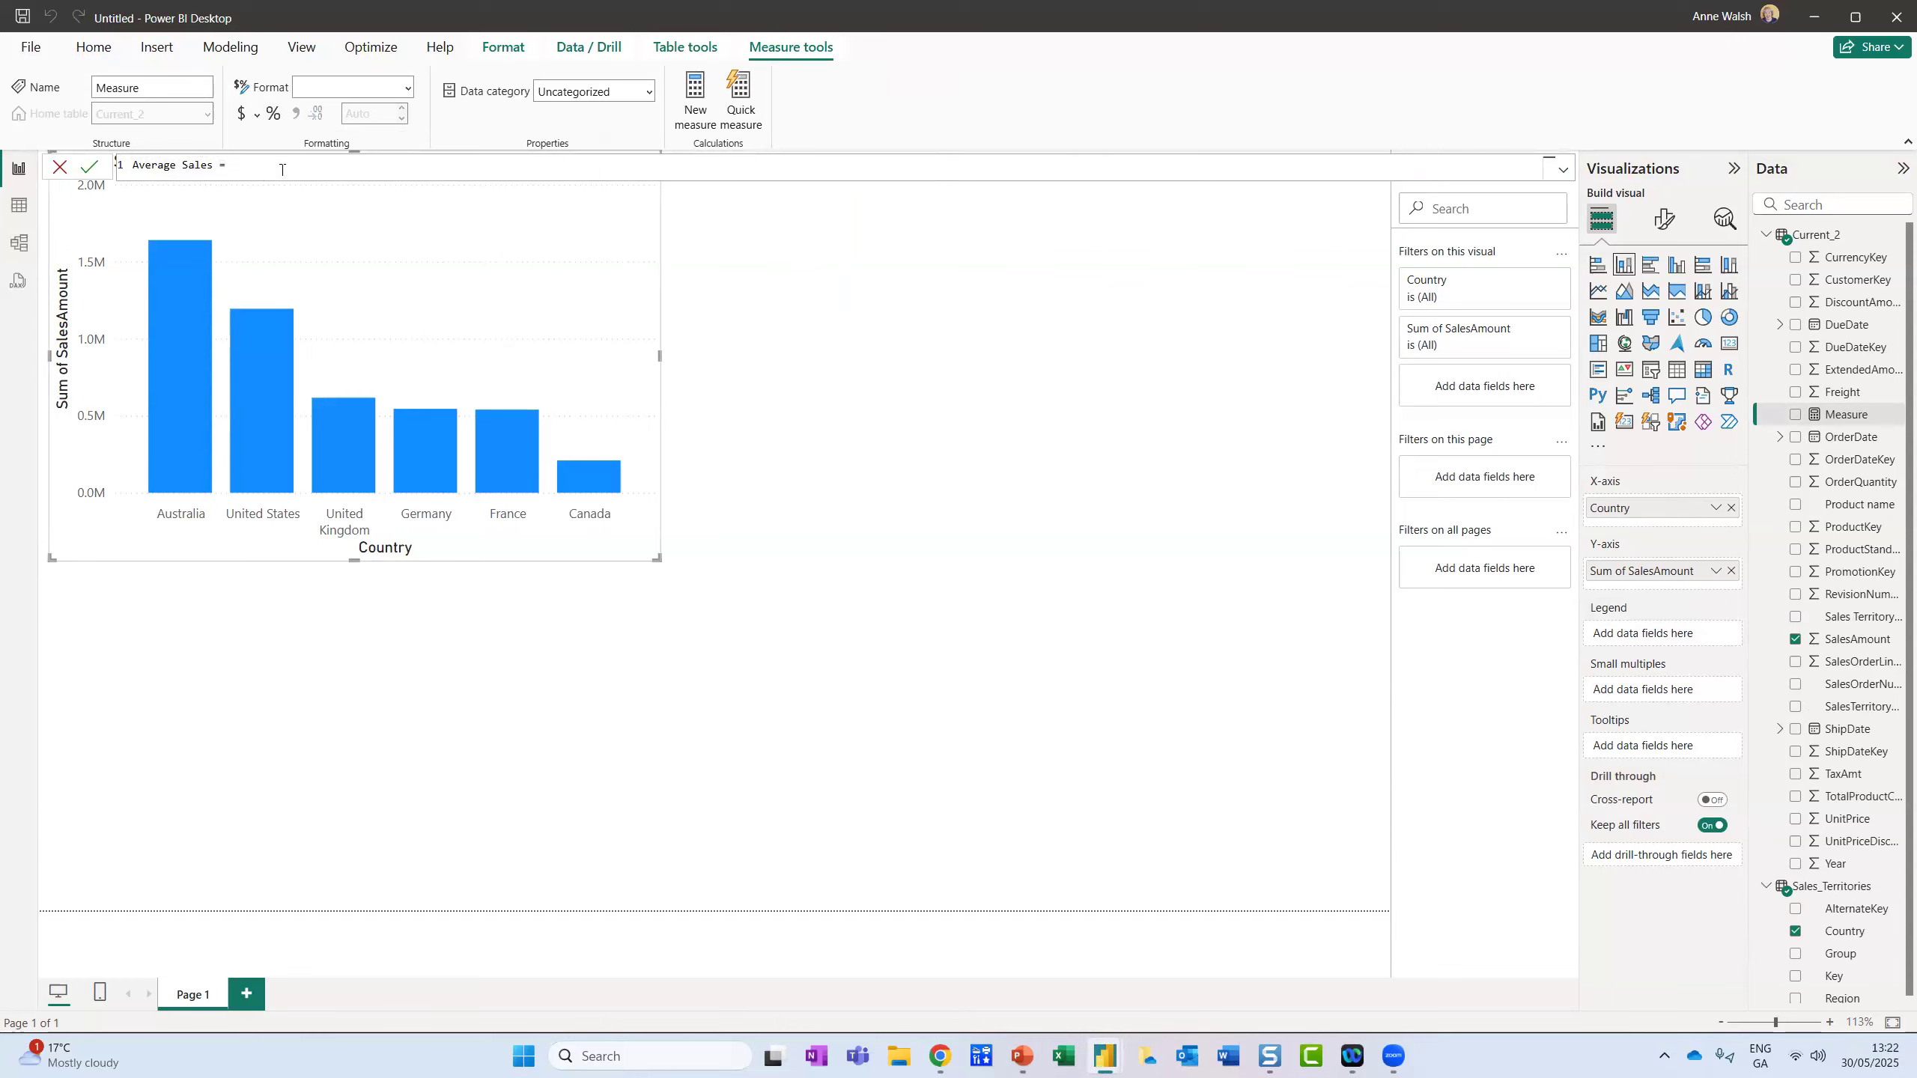
Step: Define the Average Sales measure as AVERAGE(Current_2[SalesAmount]) and commit the formula
{"action": "type", "text": "av"}
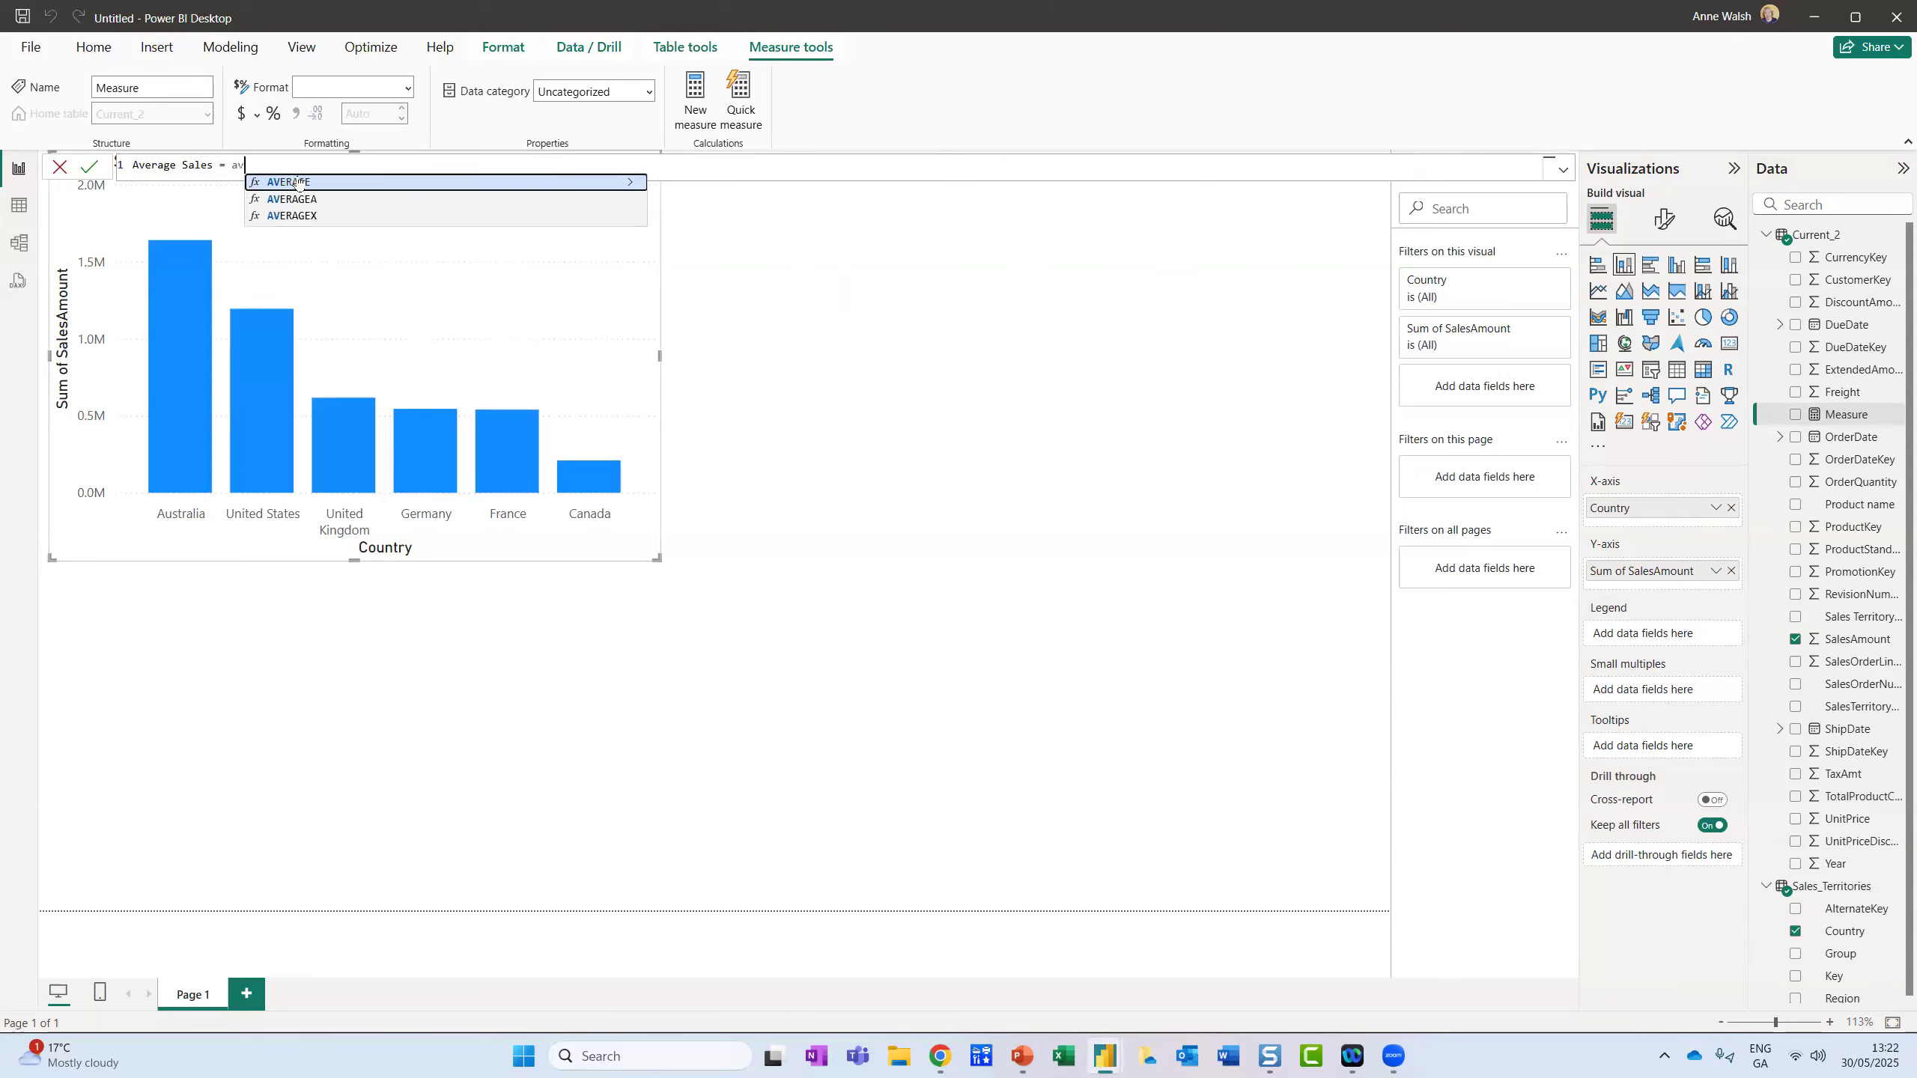
{"action": "left_click", "coordinate": [300, 182]}
{"action": "type", "text": "Current_2"}
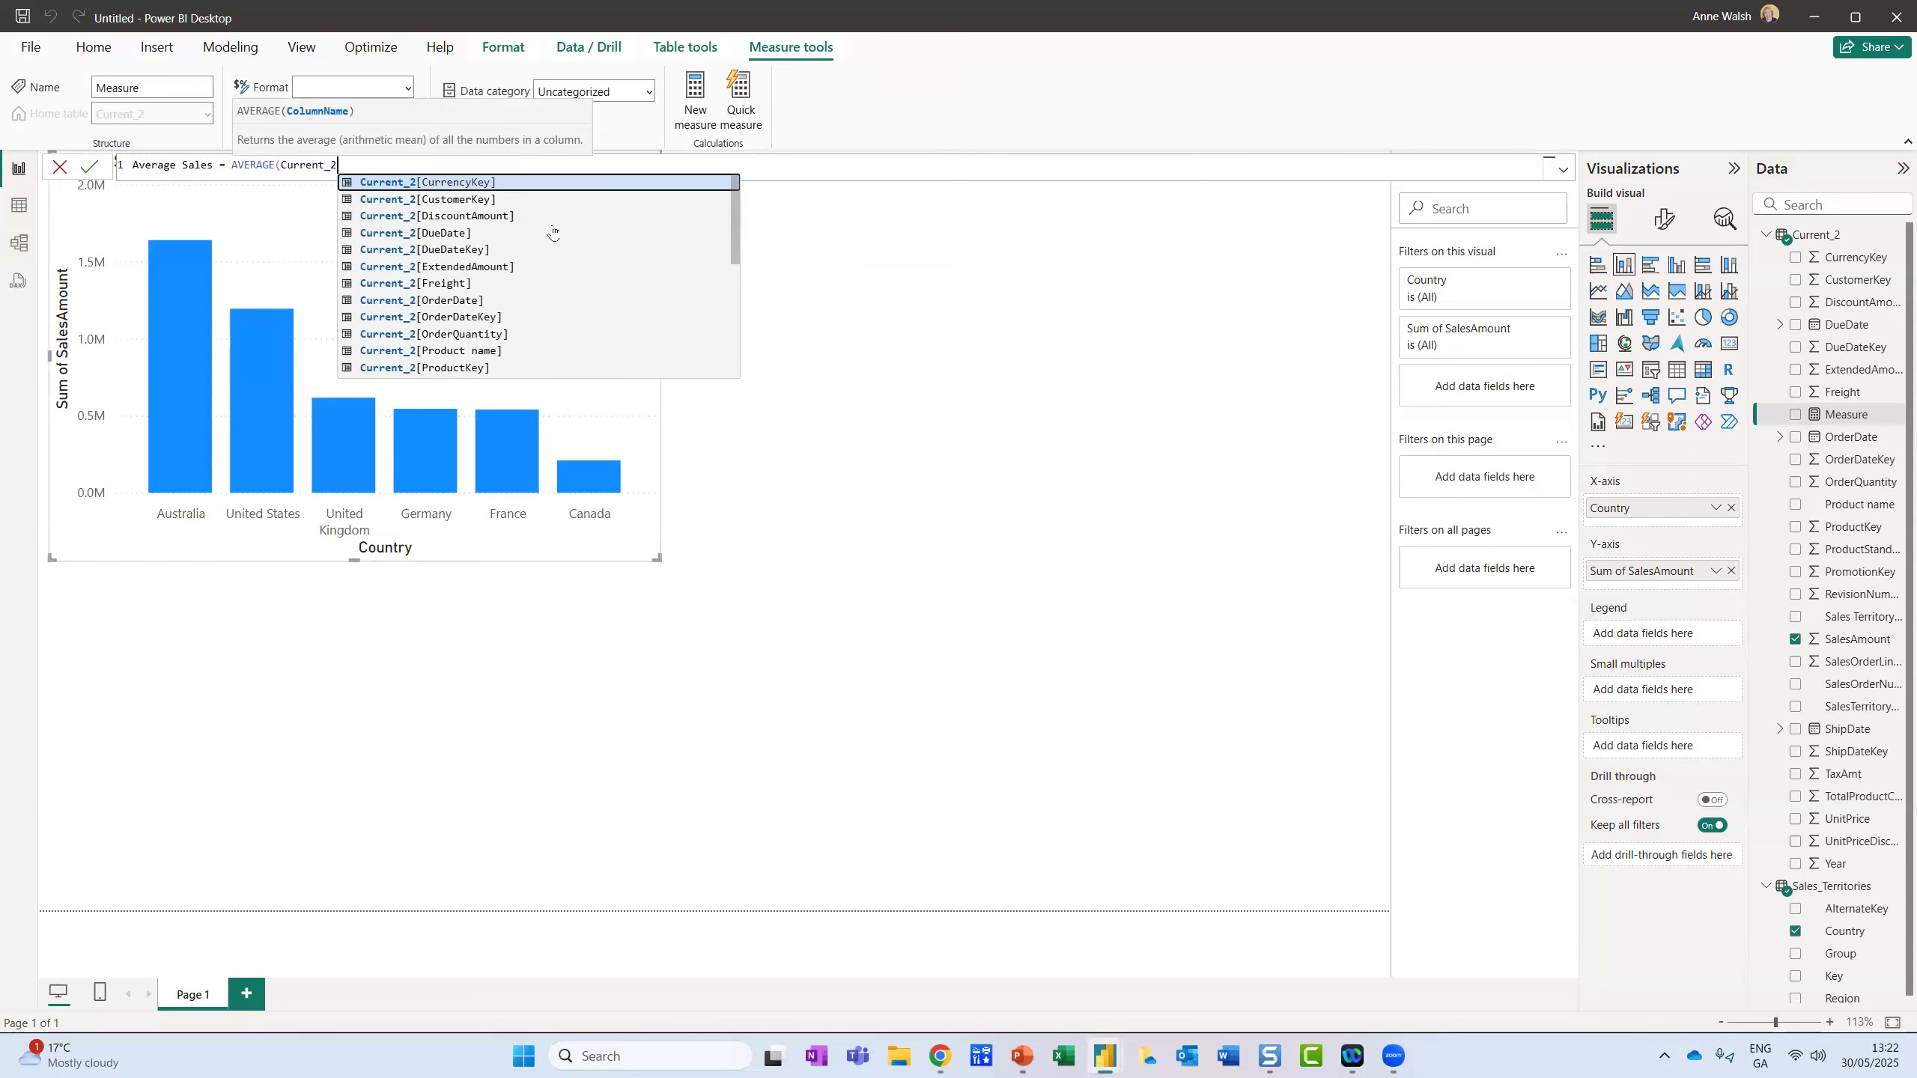
{"action": "scroll", "coordinate": [553, 234], "scroll_direction": "down", "scroll_amount": 1}
{"action": "scroll", "coordinate": [555, 235], "scroll_direction": "down", "scroll_amount": 2}
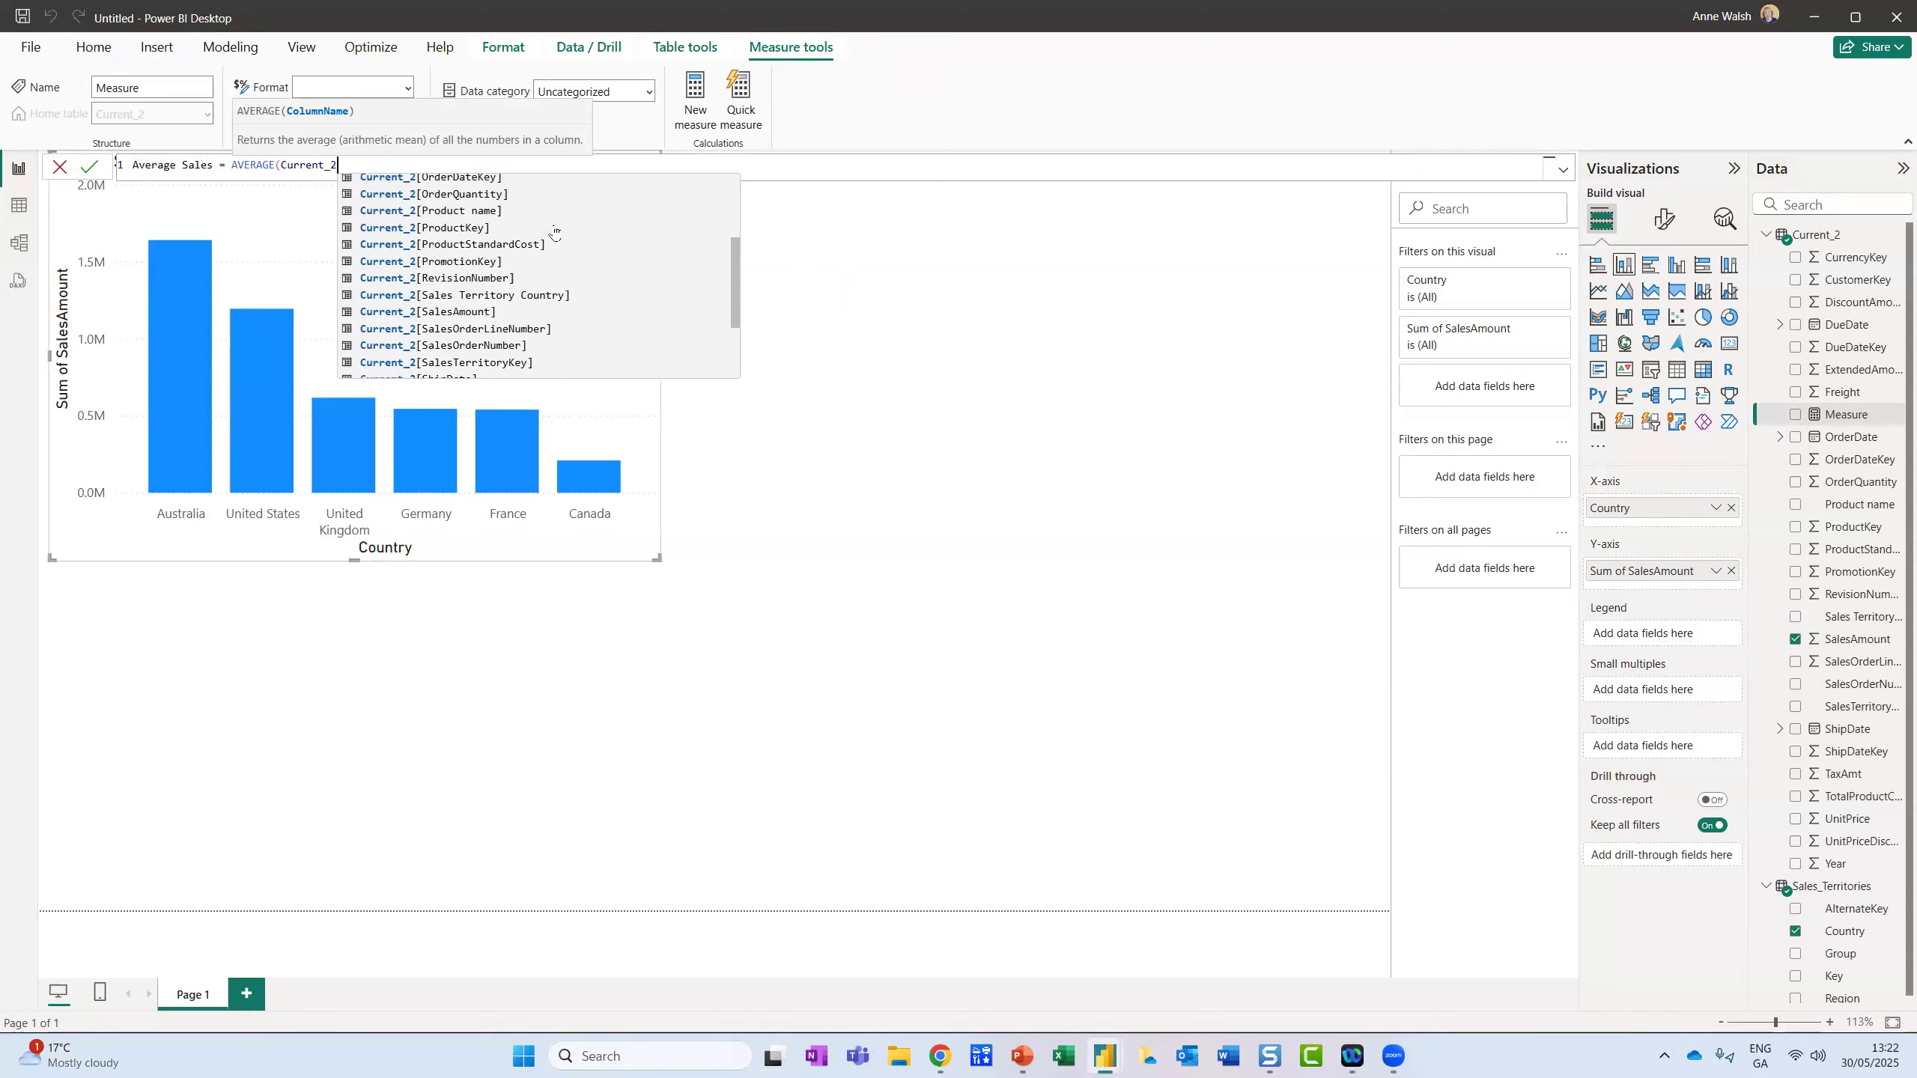
{"action": "left_click", "coordinate": [495, 312]}
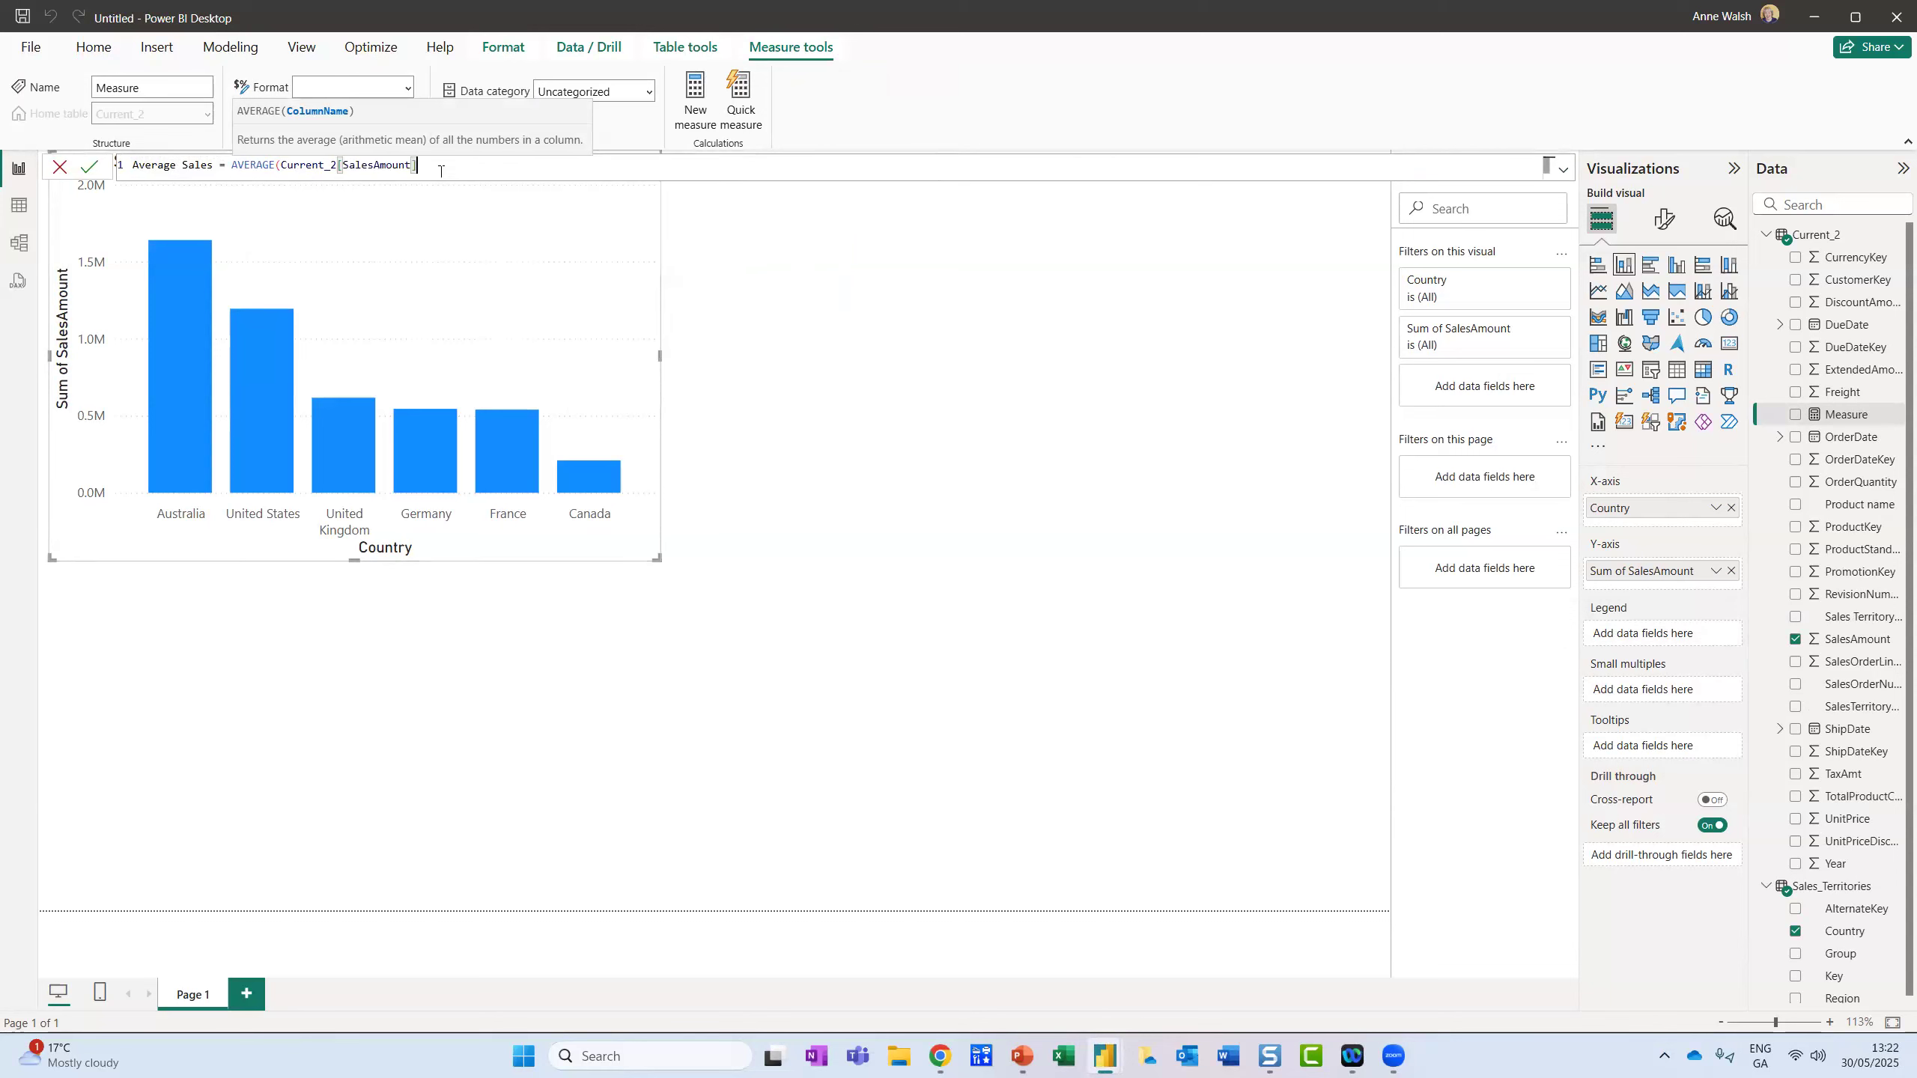
{"action": "type", "text": ")"}
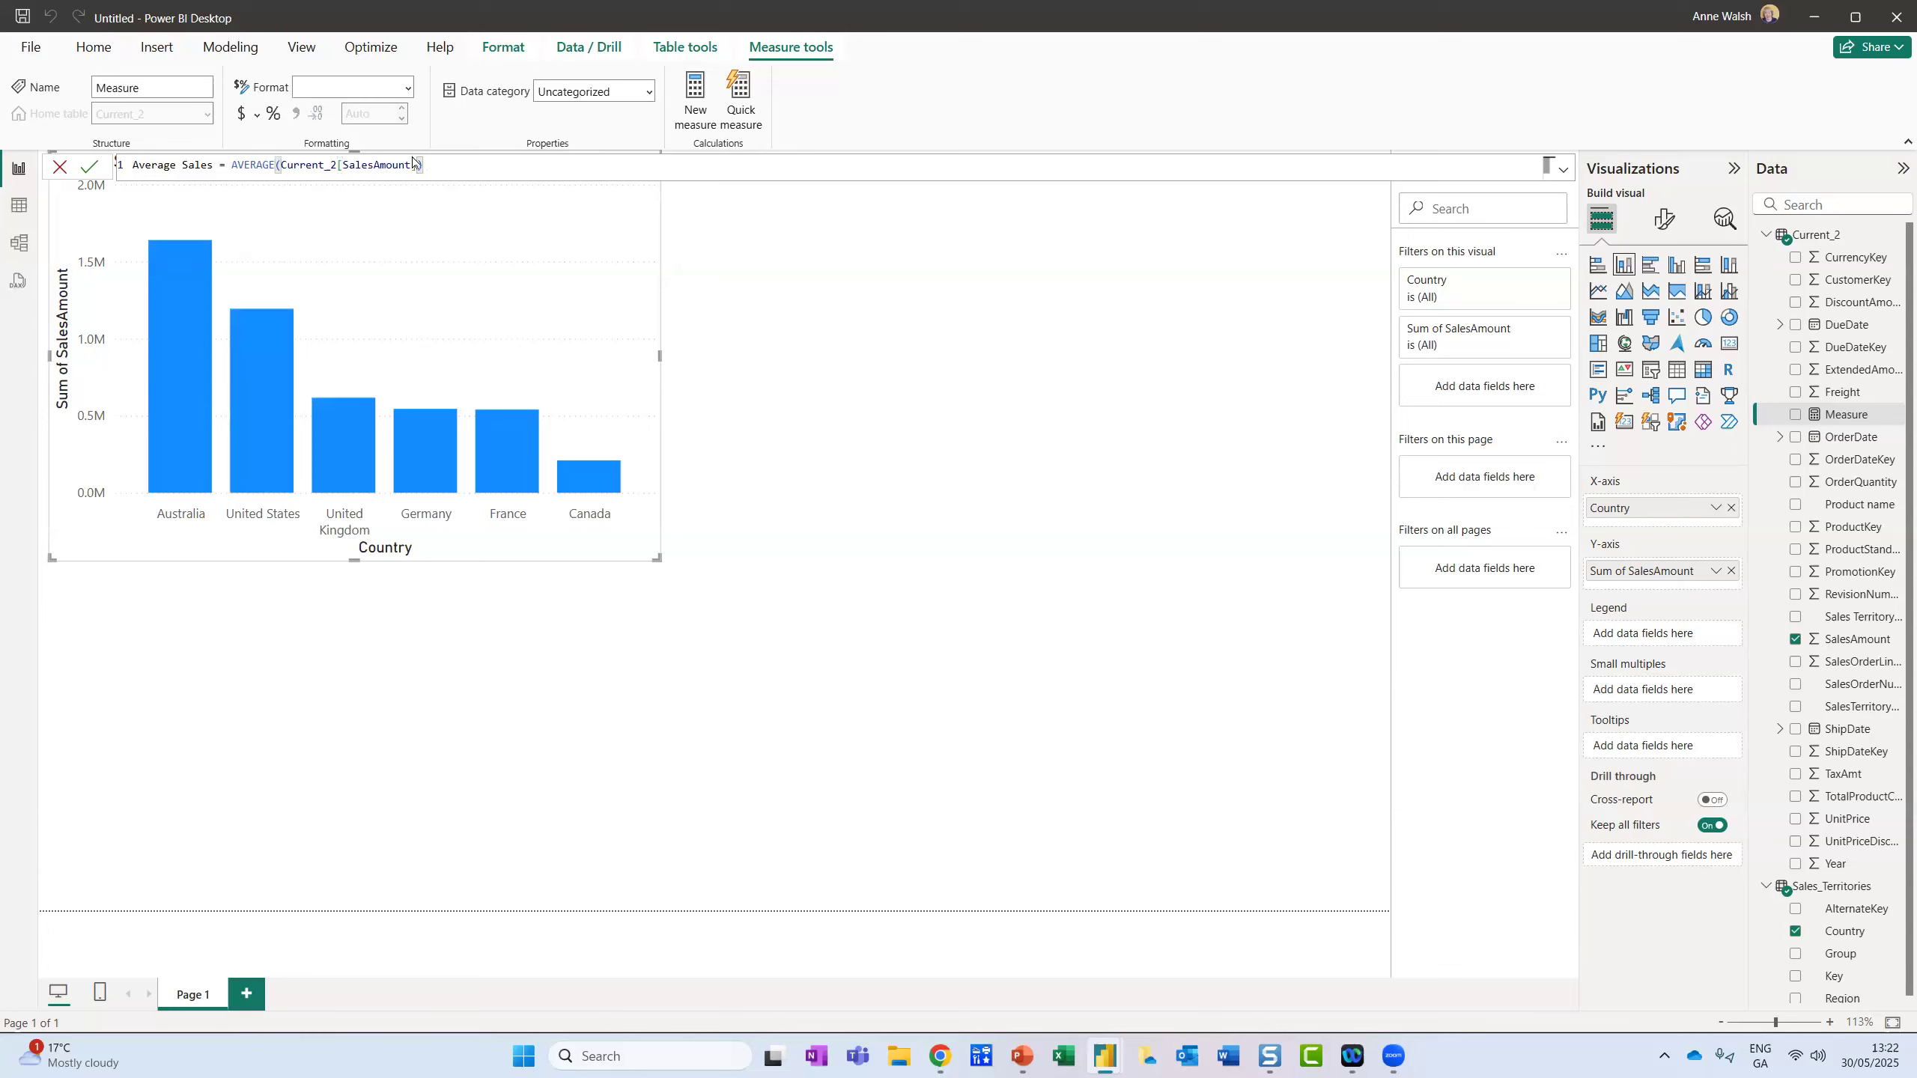
{"action": "key", "text": "Return"}
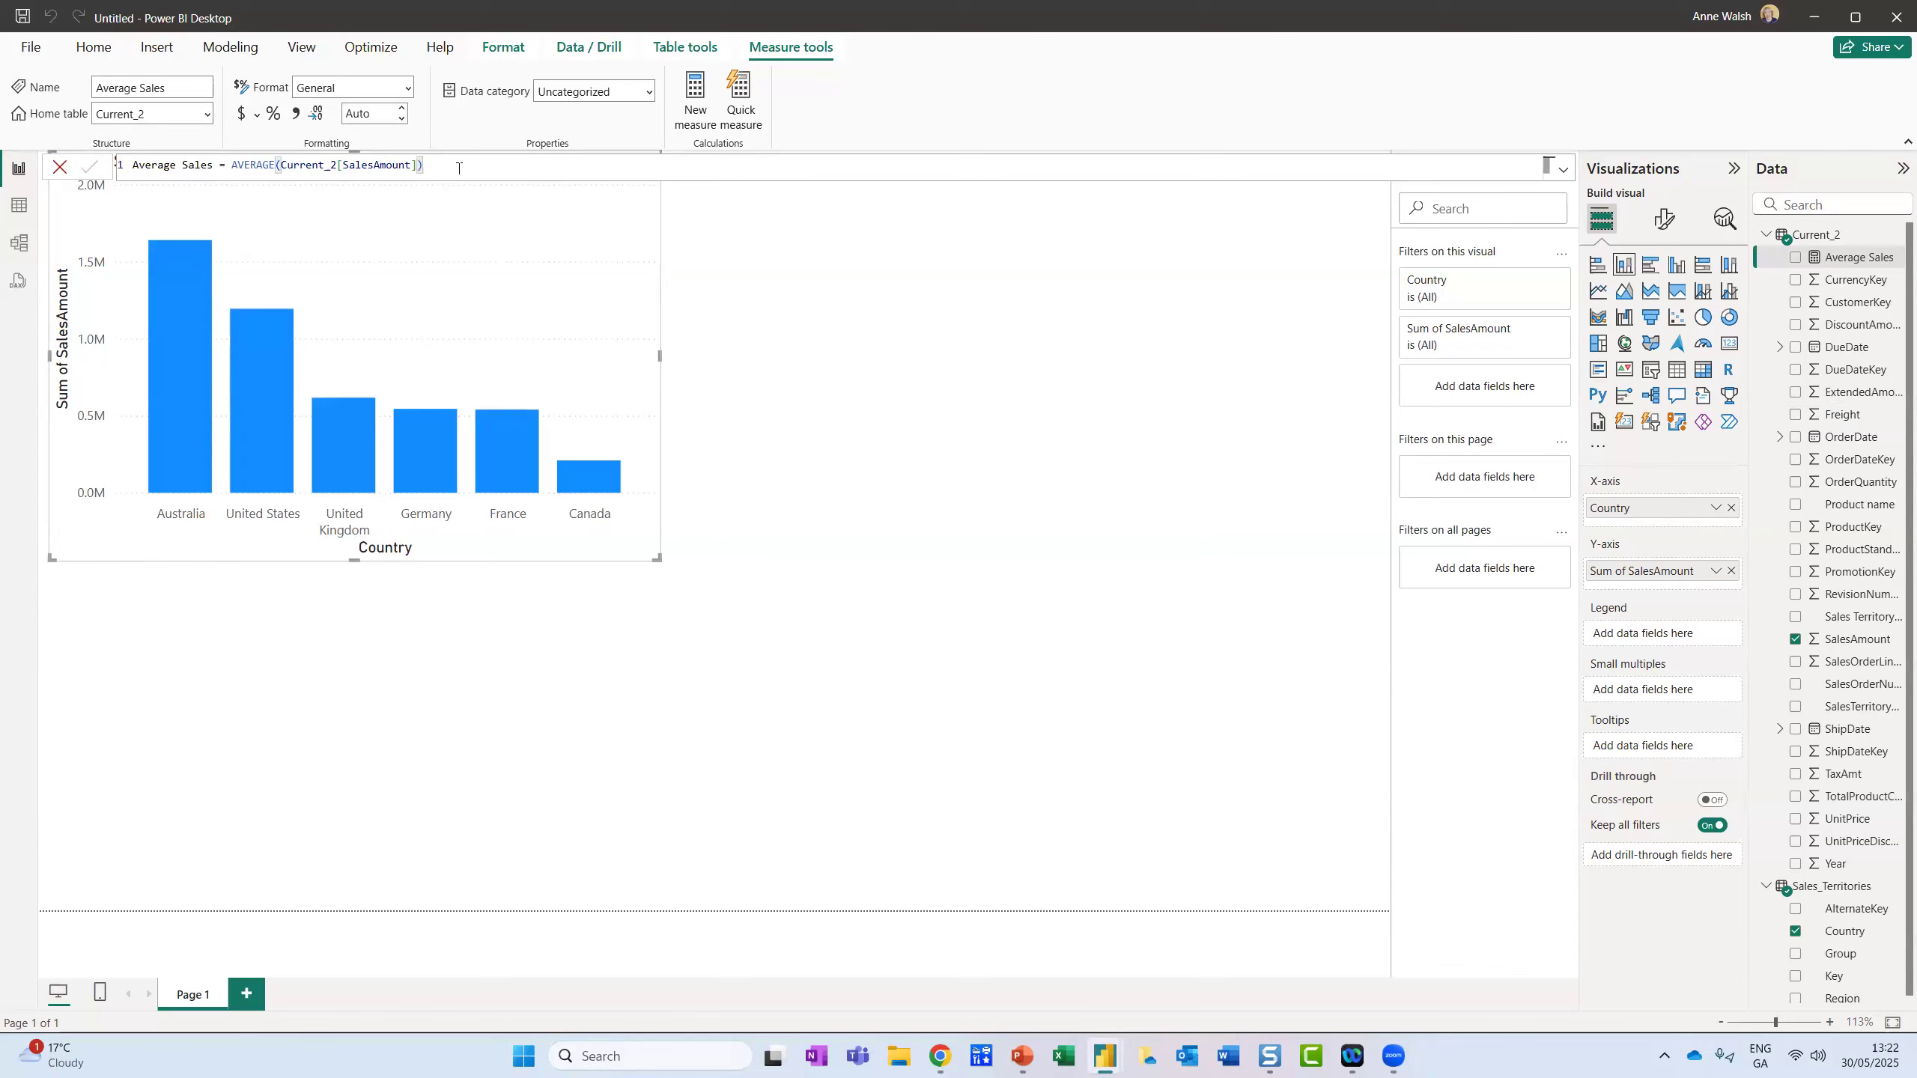
Step: Shrink the SalesAmount by Country column chart slightly in width and height, and deselect it
{"action": "left_click", "coordinate": [920, 317]}
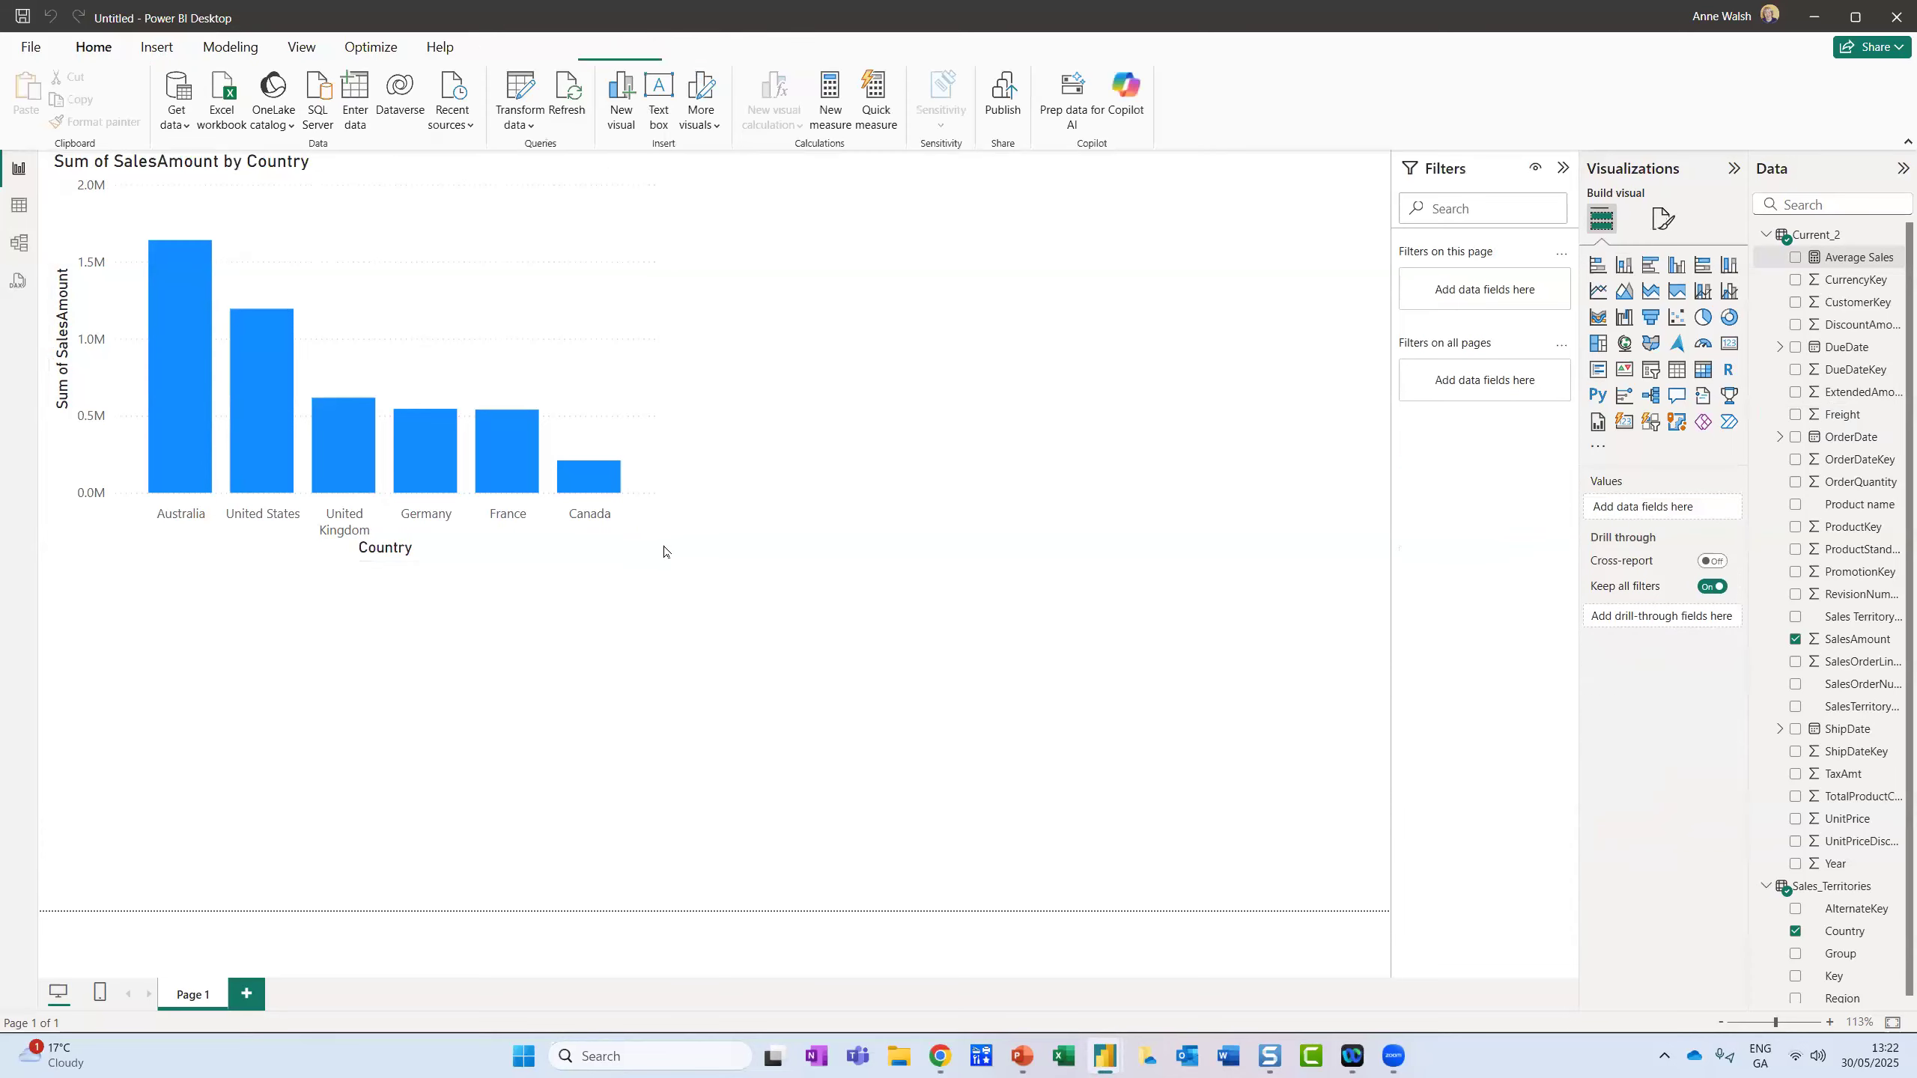
{"action": "left_click", "coordinate": [596, 542]}
{"action": "left_click_drag", "start_coordinate": [655, 565], "coordinate": [601, 526]}
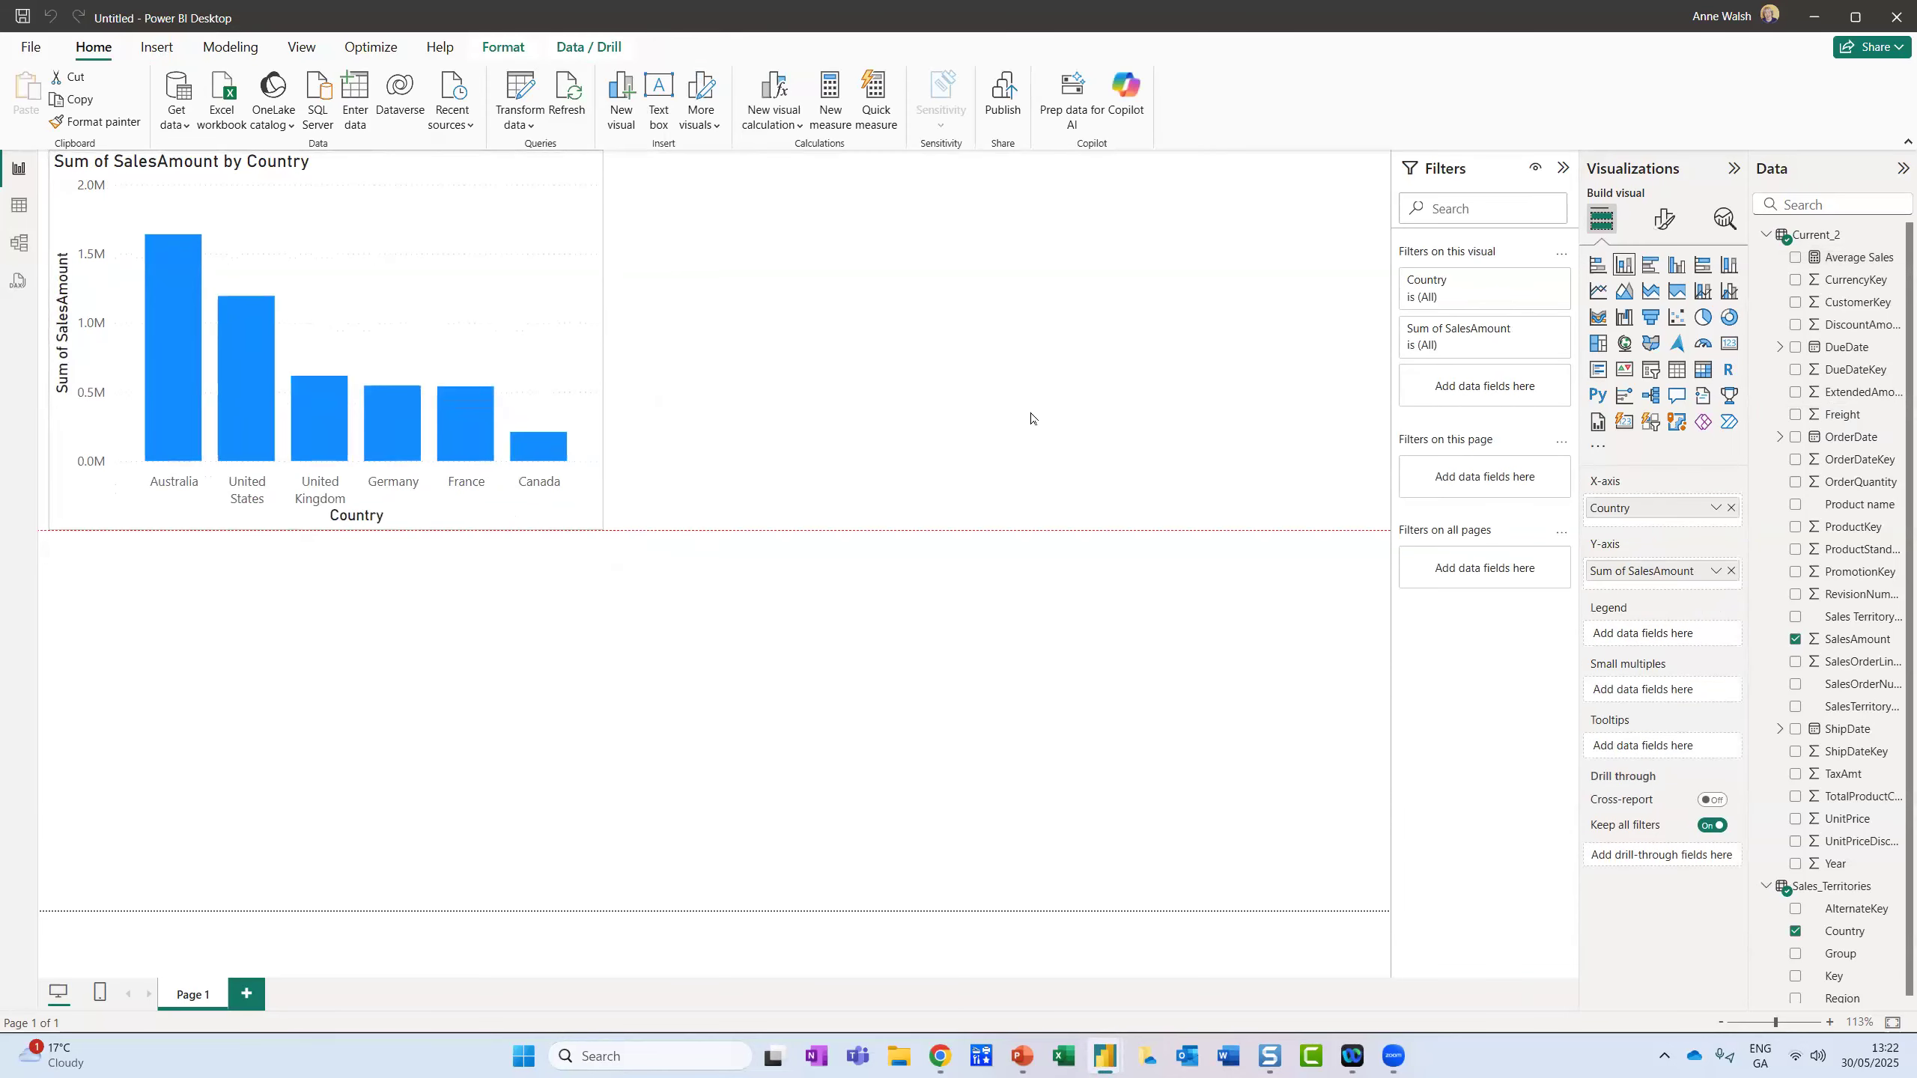
{"action": "left_click", "coordinate": [1008, 324]}
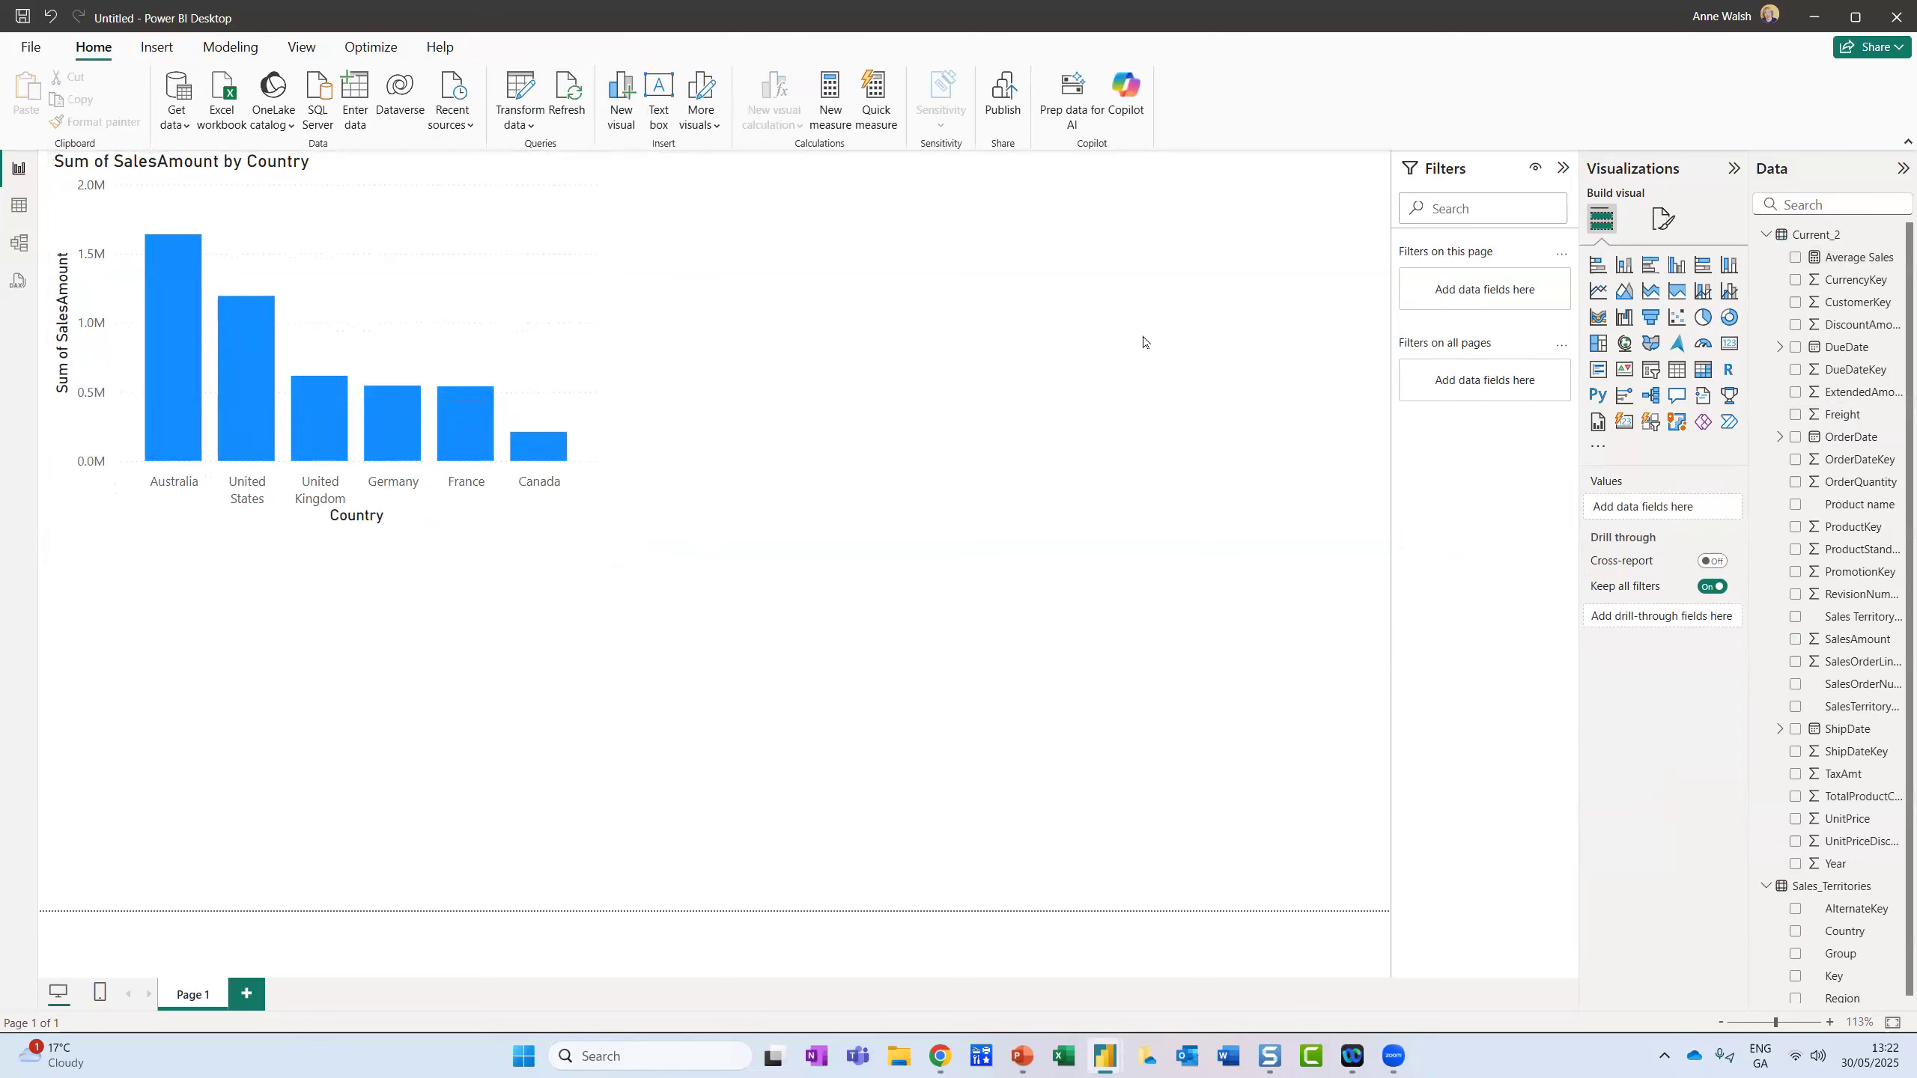
Step: Add a stacked bar chart below the column chart with Group from Sales_Territories on the Y-axis and Average Sales on the X-axis
{"action": "left_click", "coordinate": [1650, 264]}
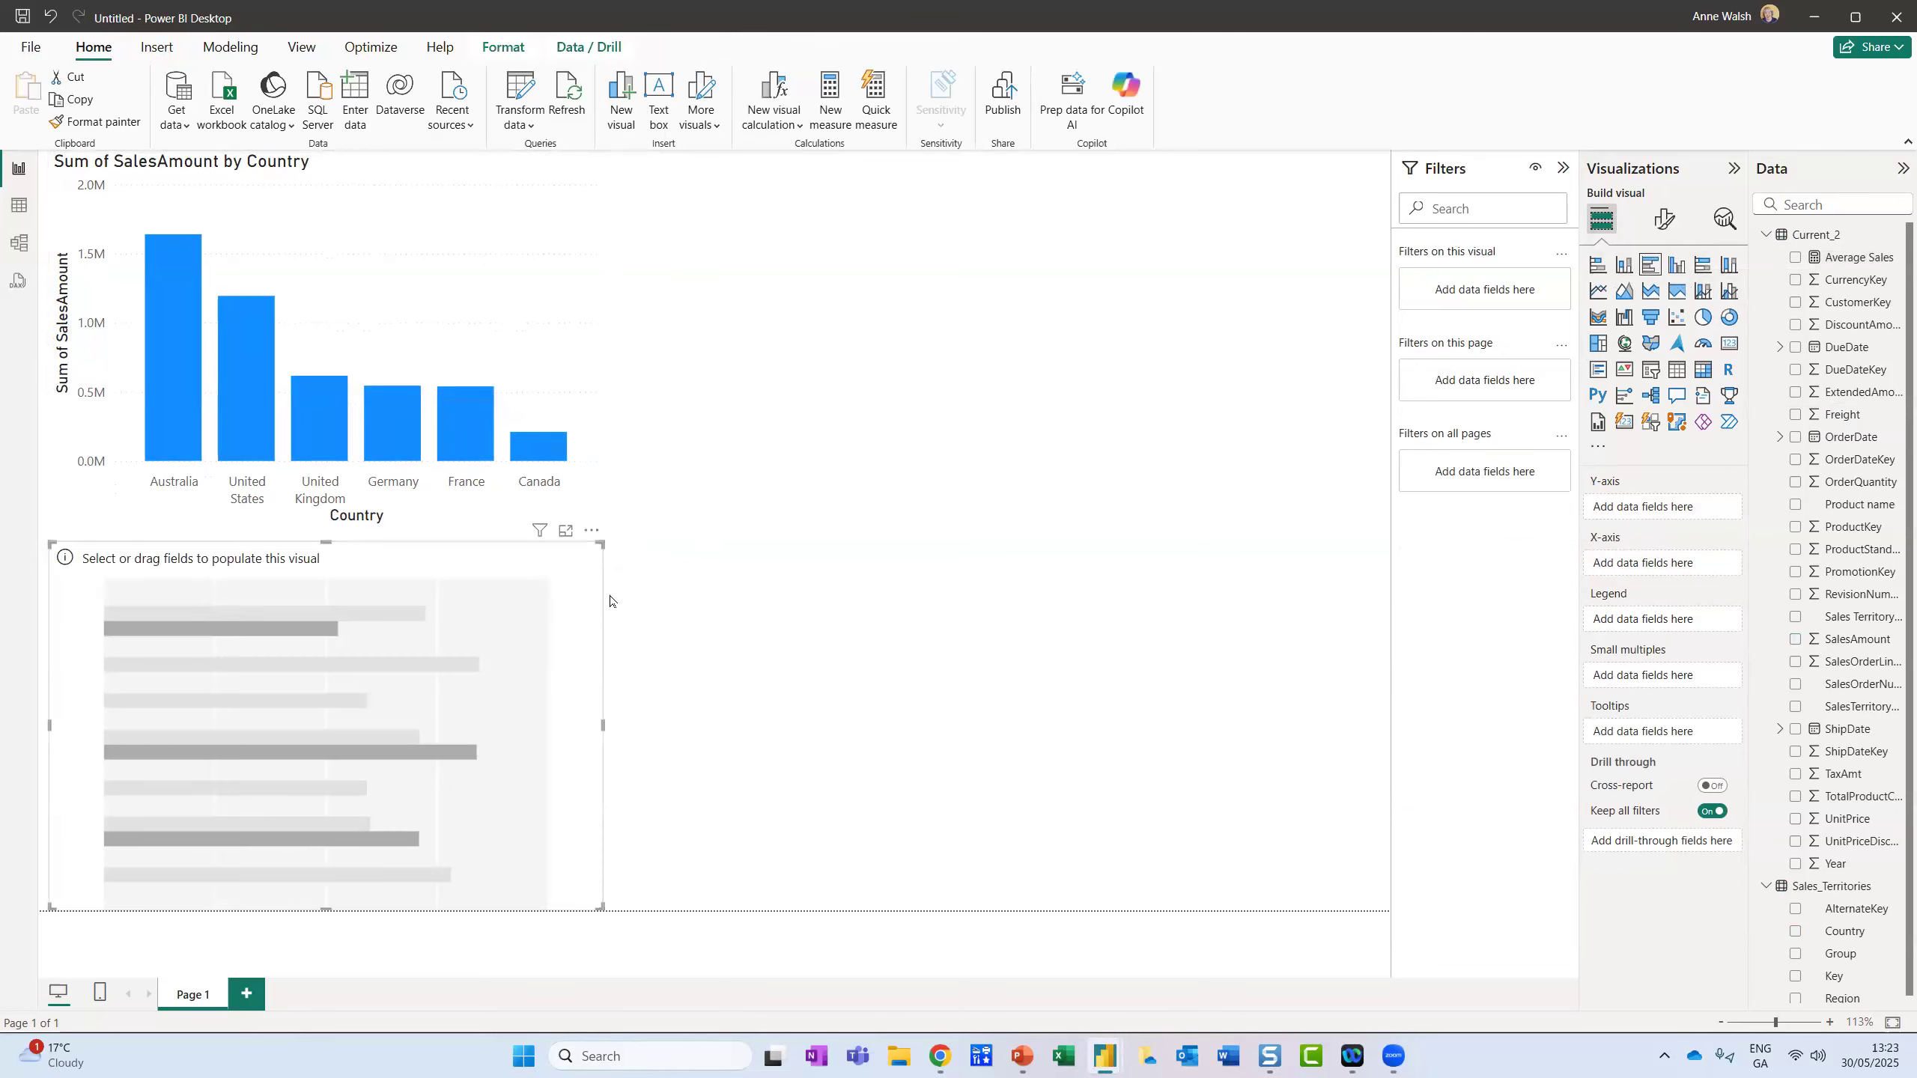
{"action": "key", "text": "Delete"}
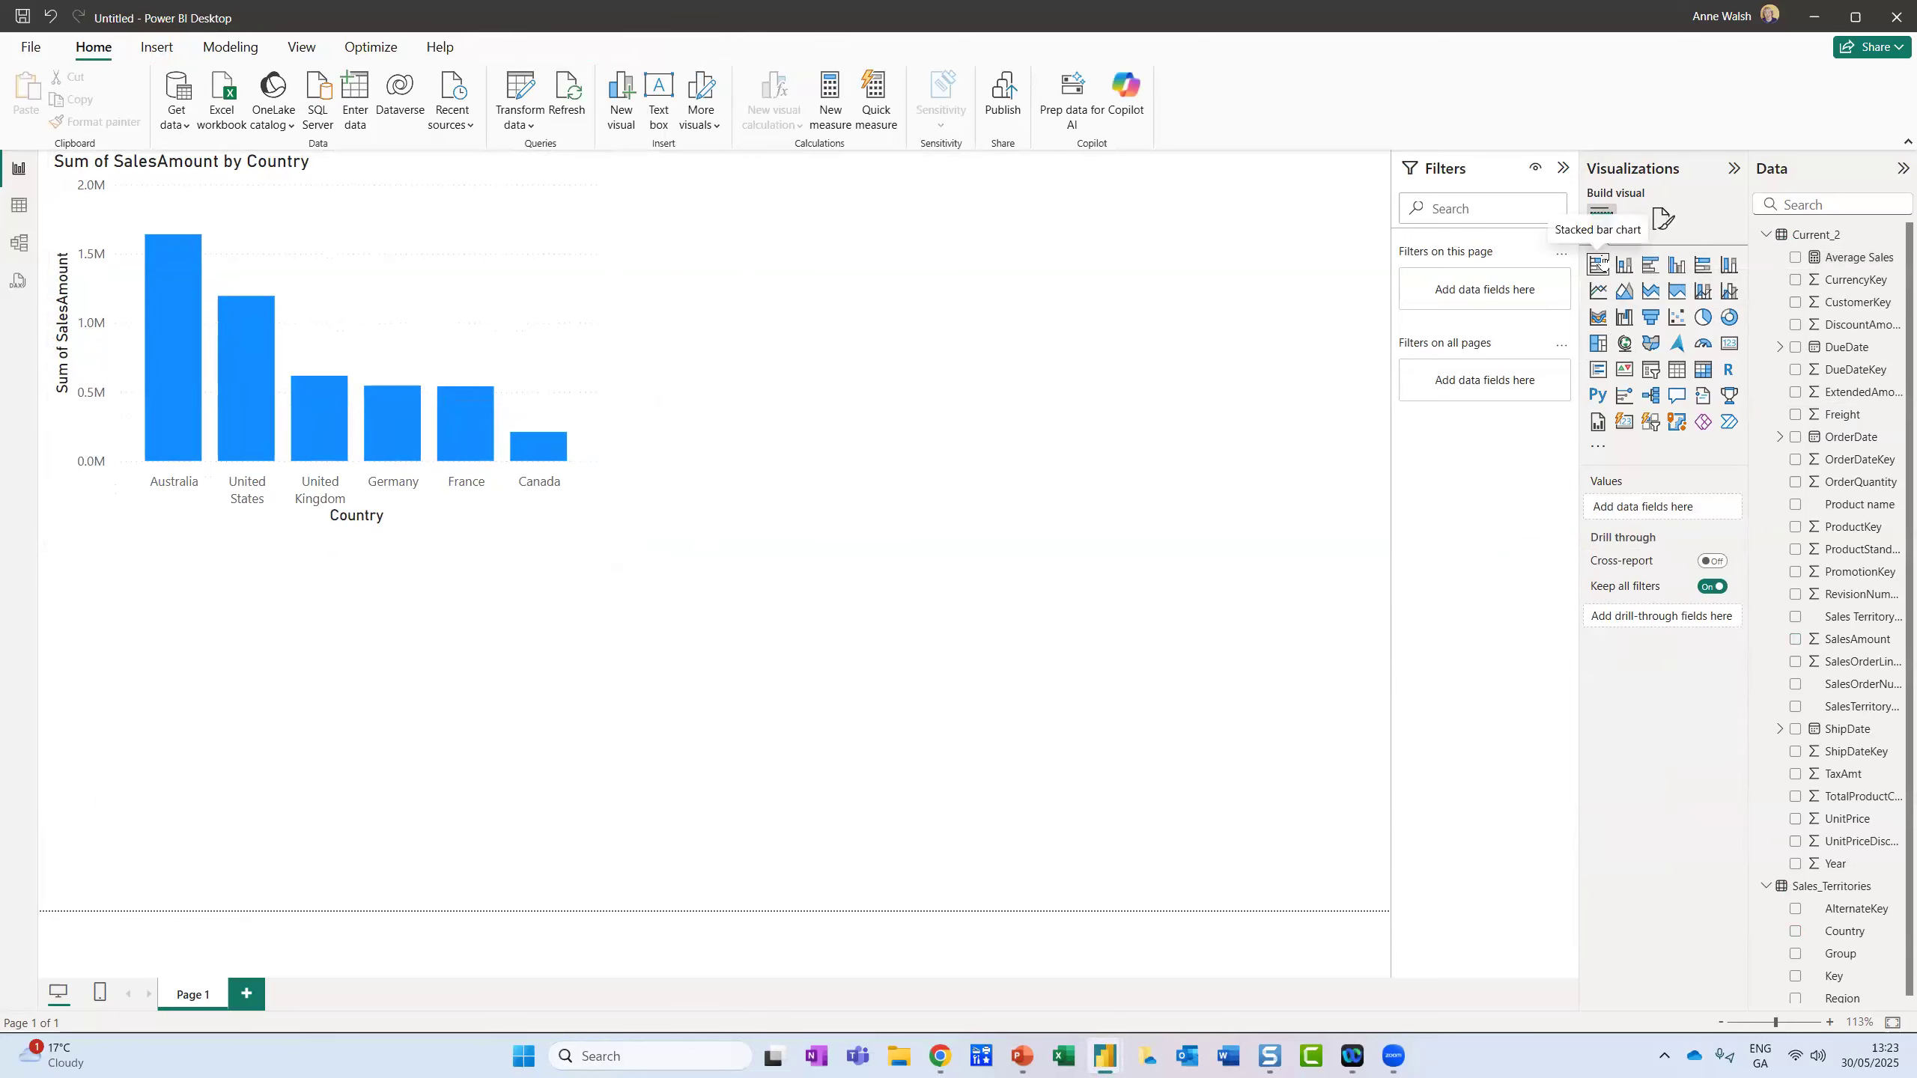
{"action": "left_click", "coordinate": [1598, 263]}
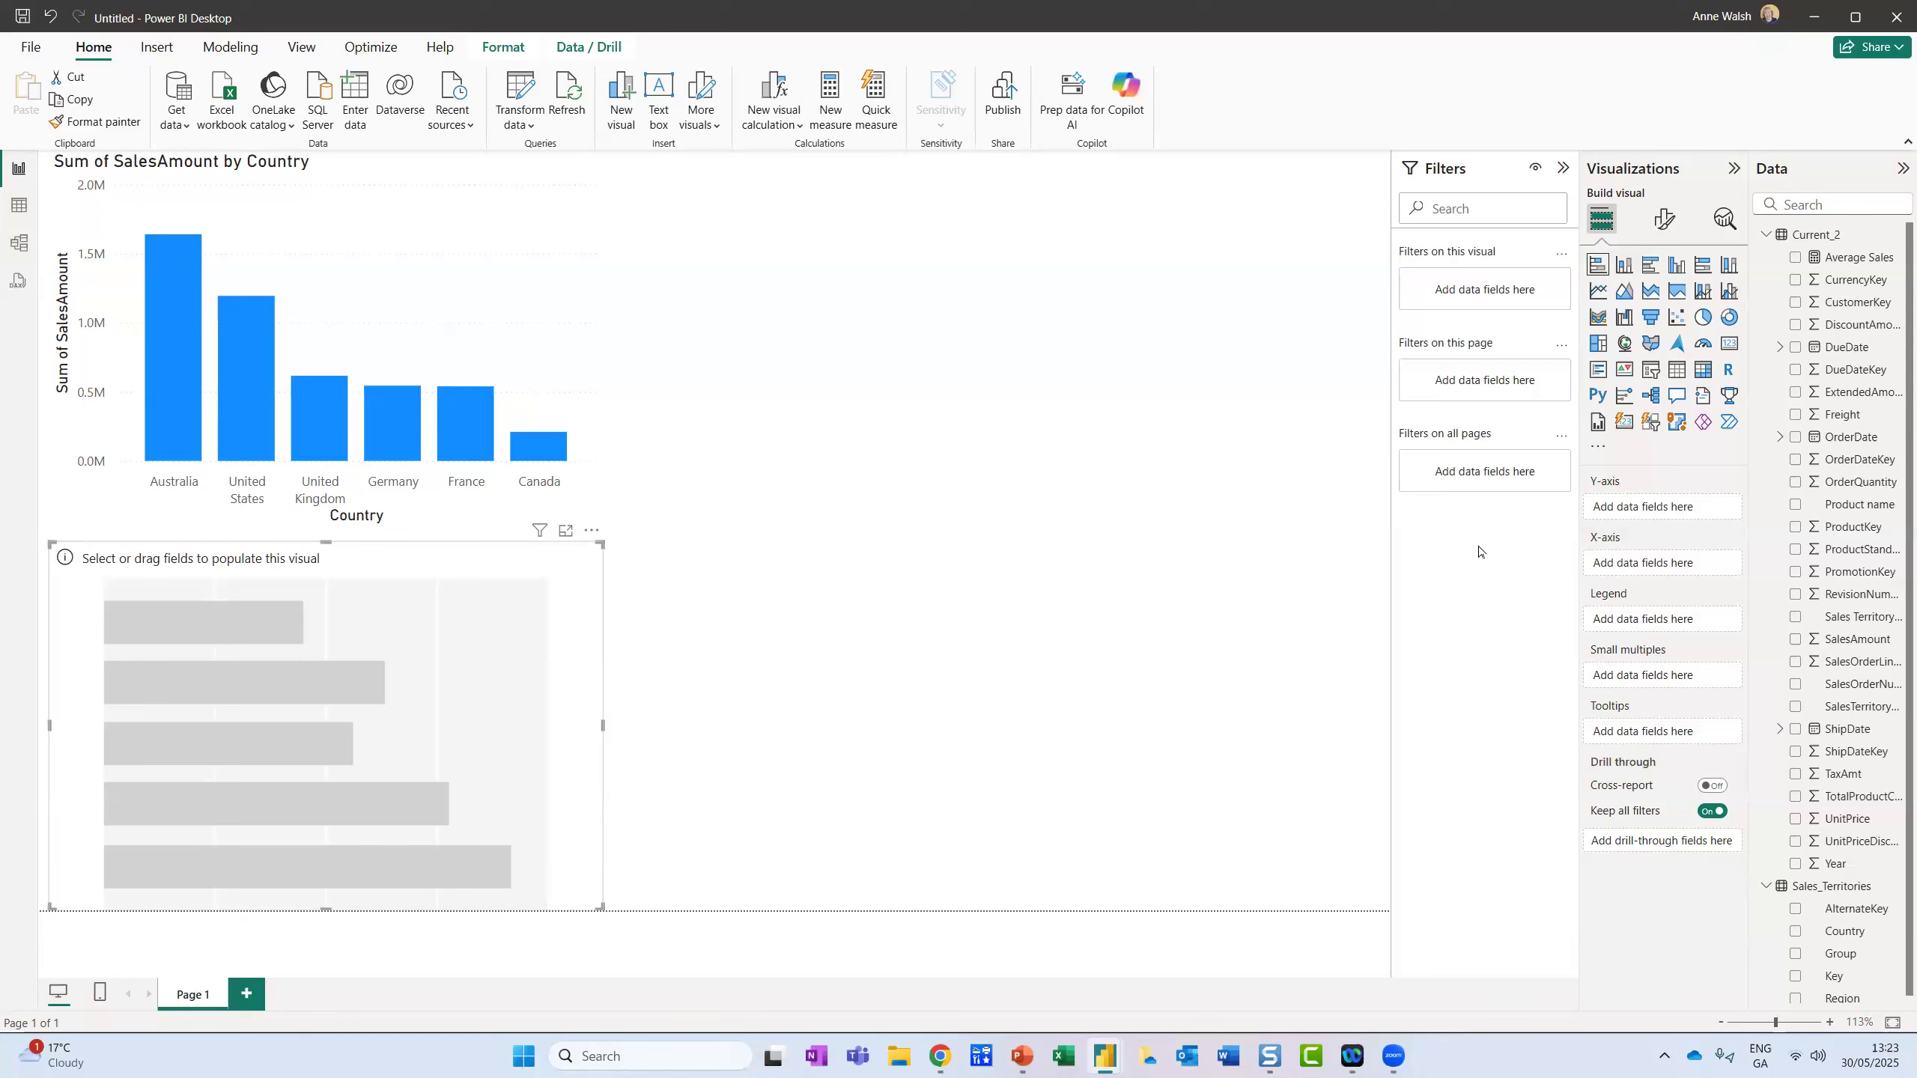
{"action": "mouse_move", "coordinate": [1665, 479]}
{"action": "left_mouse_down"}
{"action": "mouse_move", "coordinate": [1472, 759]}
{"action": "mouse_move", "coordinate": [1683, 483]}
{"action": "mouse_move", "coordinate": [1657, 466]}
{"action": "left_mouse_up"}
{"action": "key", "text": "Escape"}
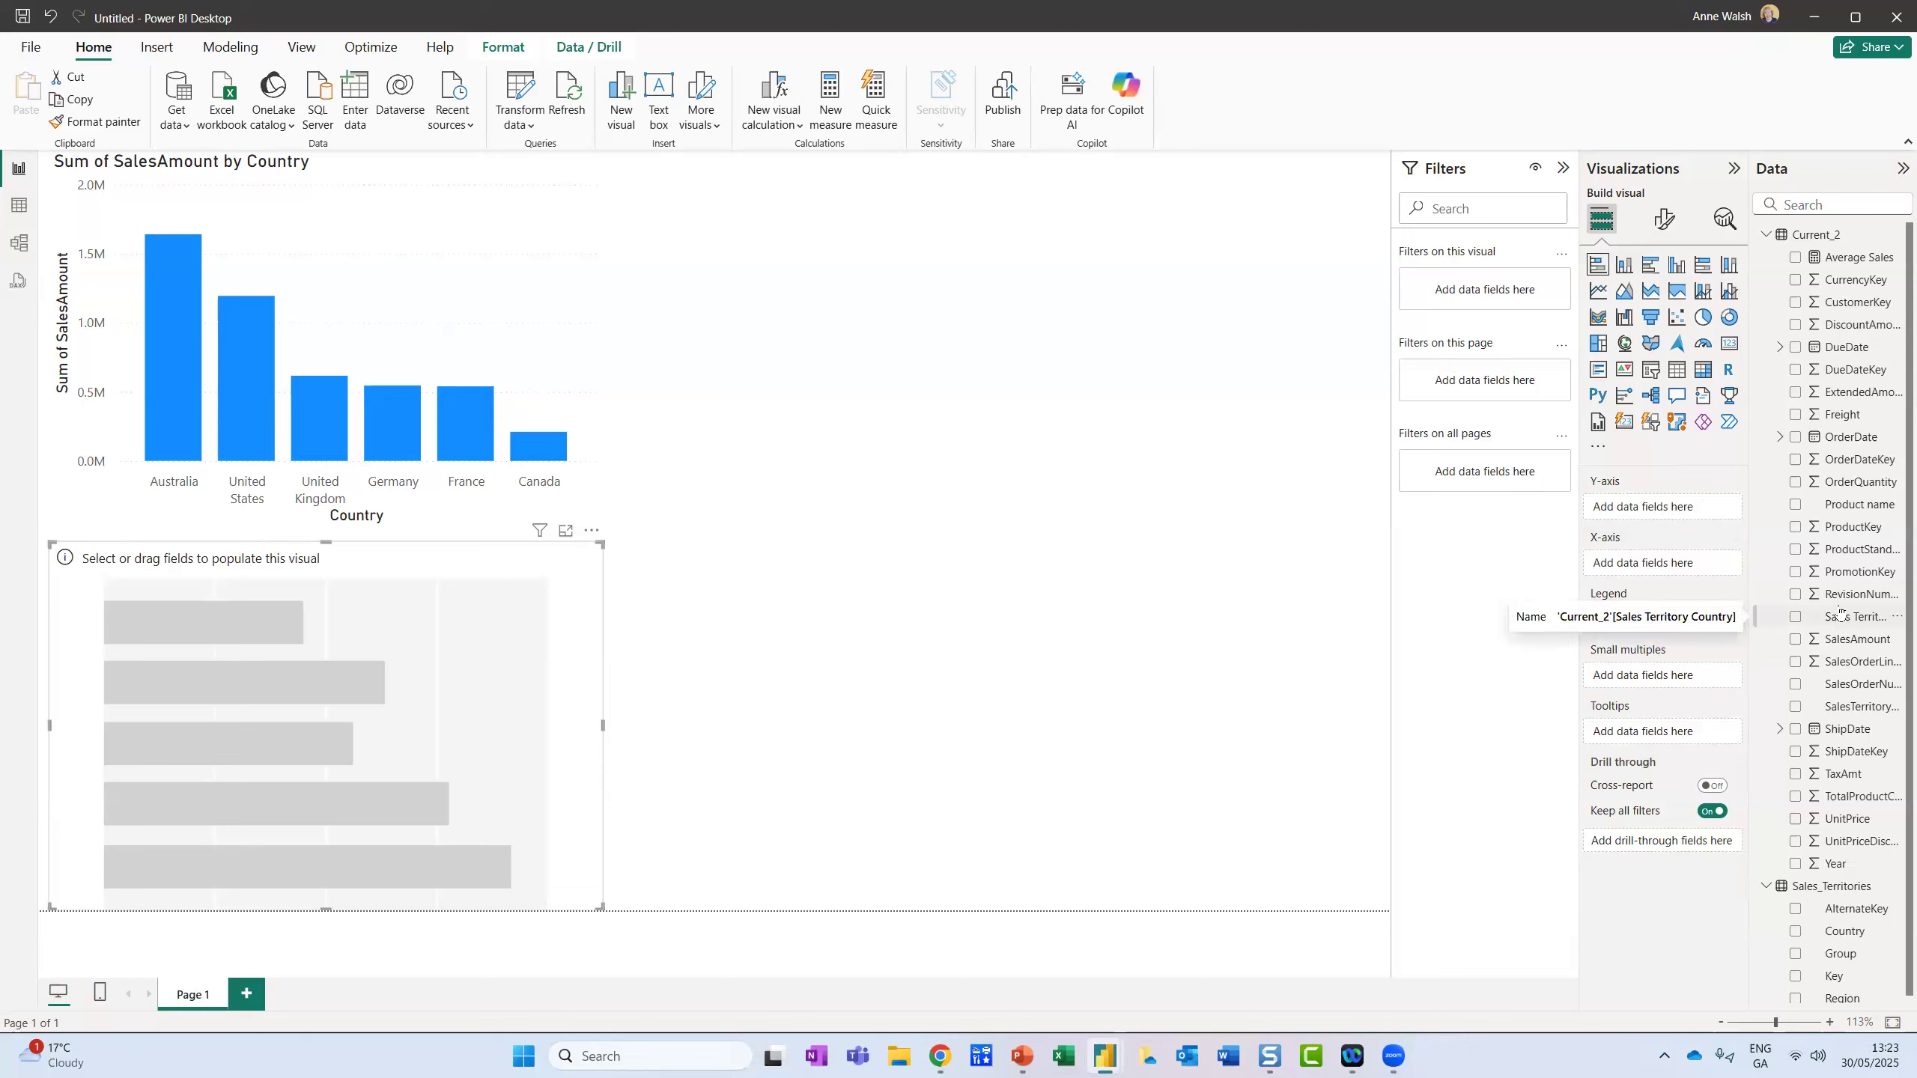
{"action": "scroll", "coordinate": [1834, 641], "scroll_direction": "down", "scroll_amount": 1}
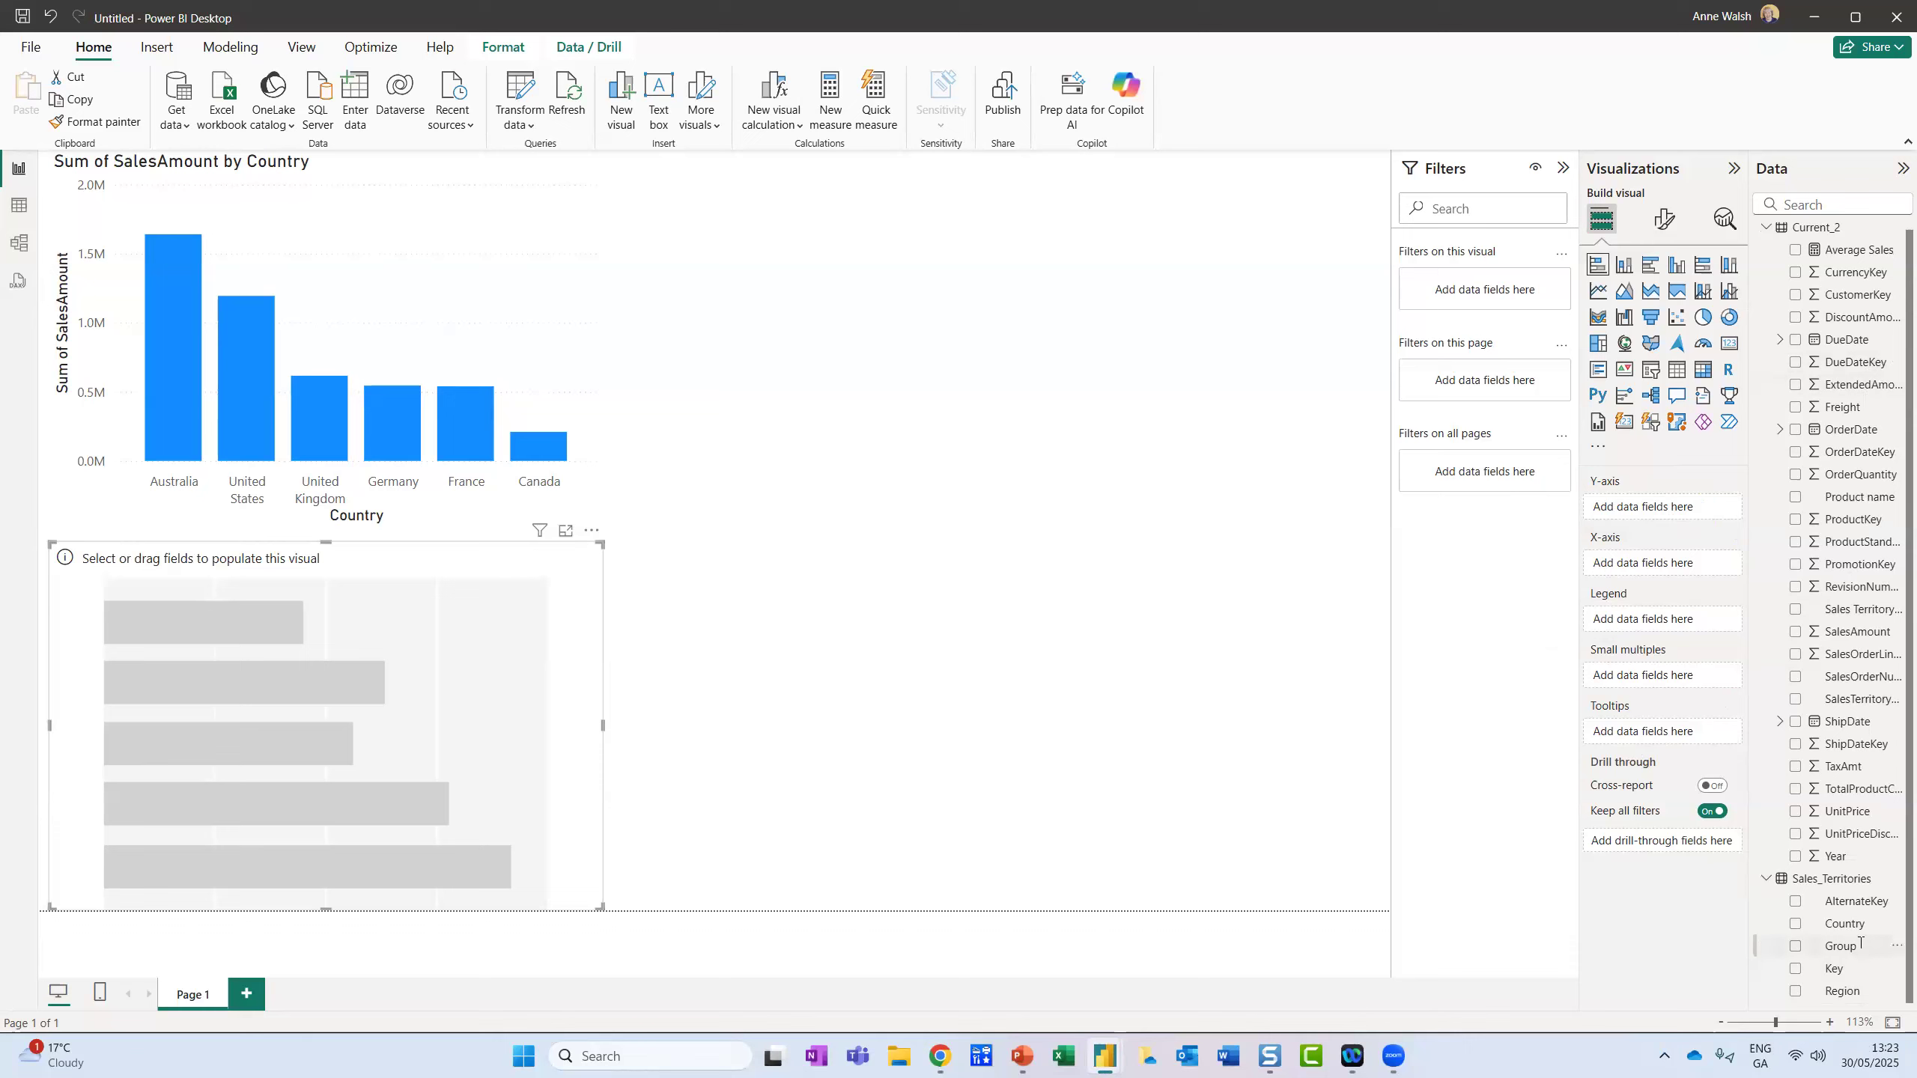
{"action": "left_click_drag", "start_coordinate": [1842, 947], "coordinate": [1661, 519]}
{"action": "left_click_drag", "start_coordinate": [1846, 253], "coordinate": [1664, 574]}
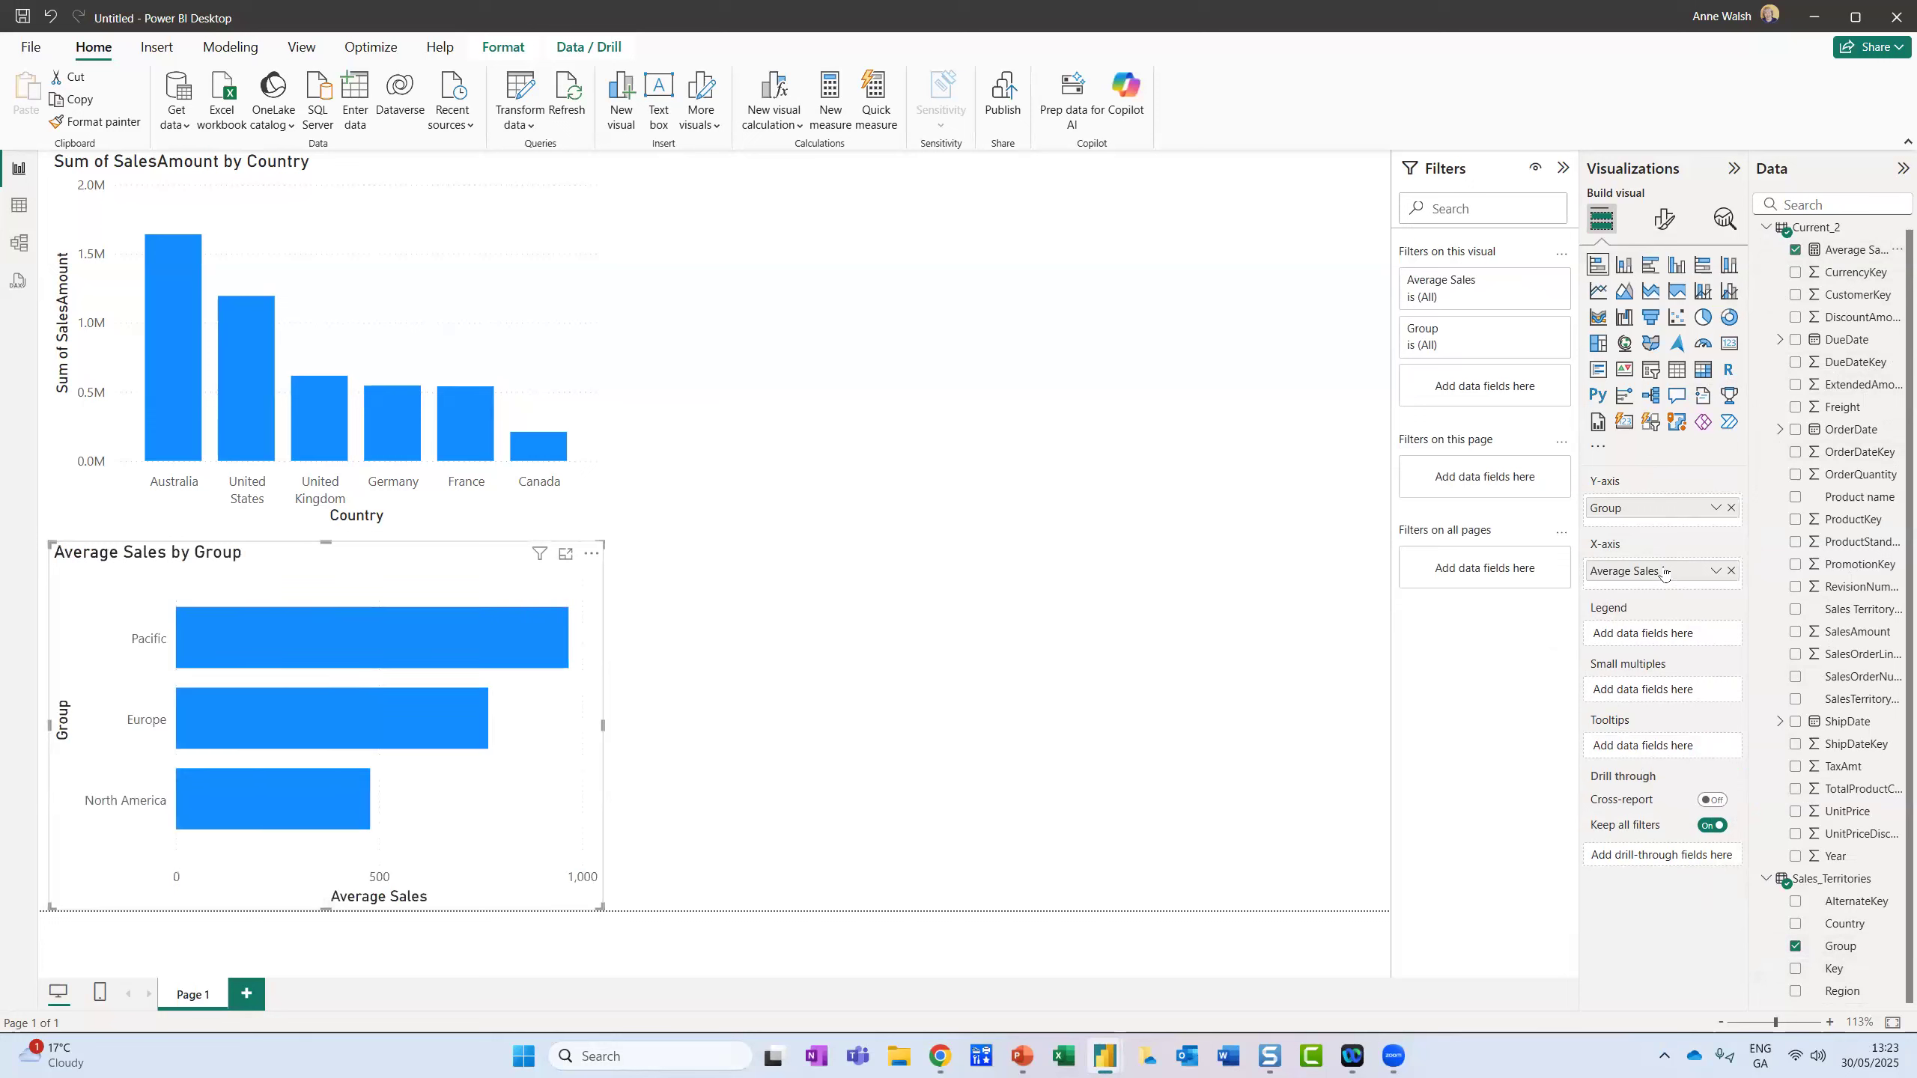
Step: Widen the Average Sales by Group bar chart, turn on its data labels, and deselect it
{"action": "left_click_drag", "start_coordinate": [603, 726], "coordinate": [777, 723]}
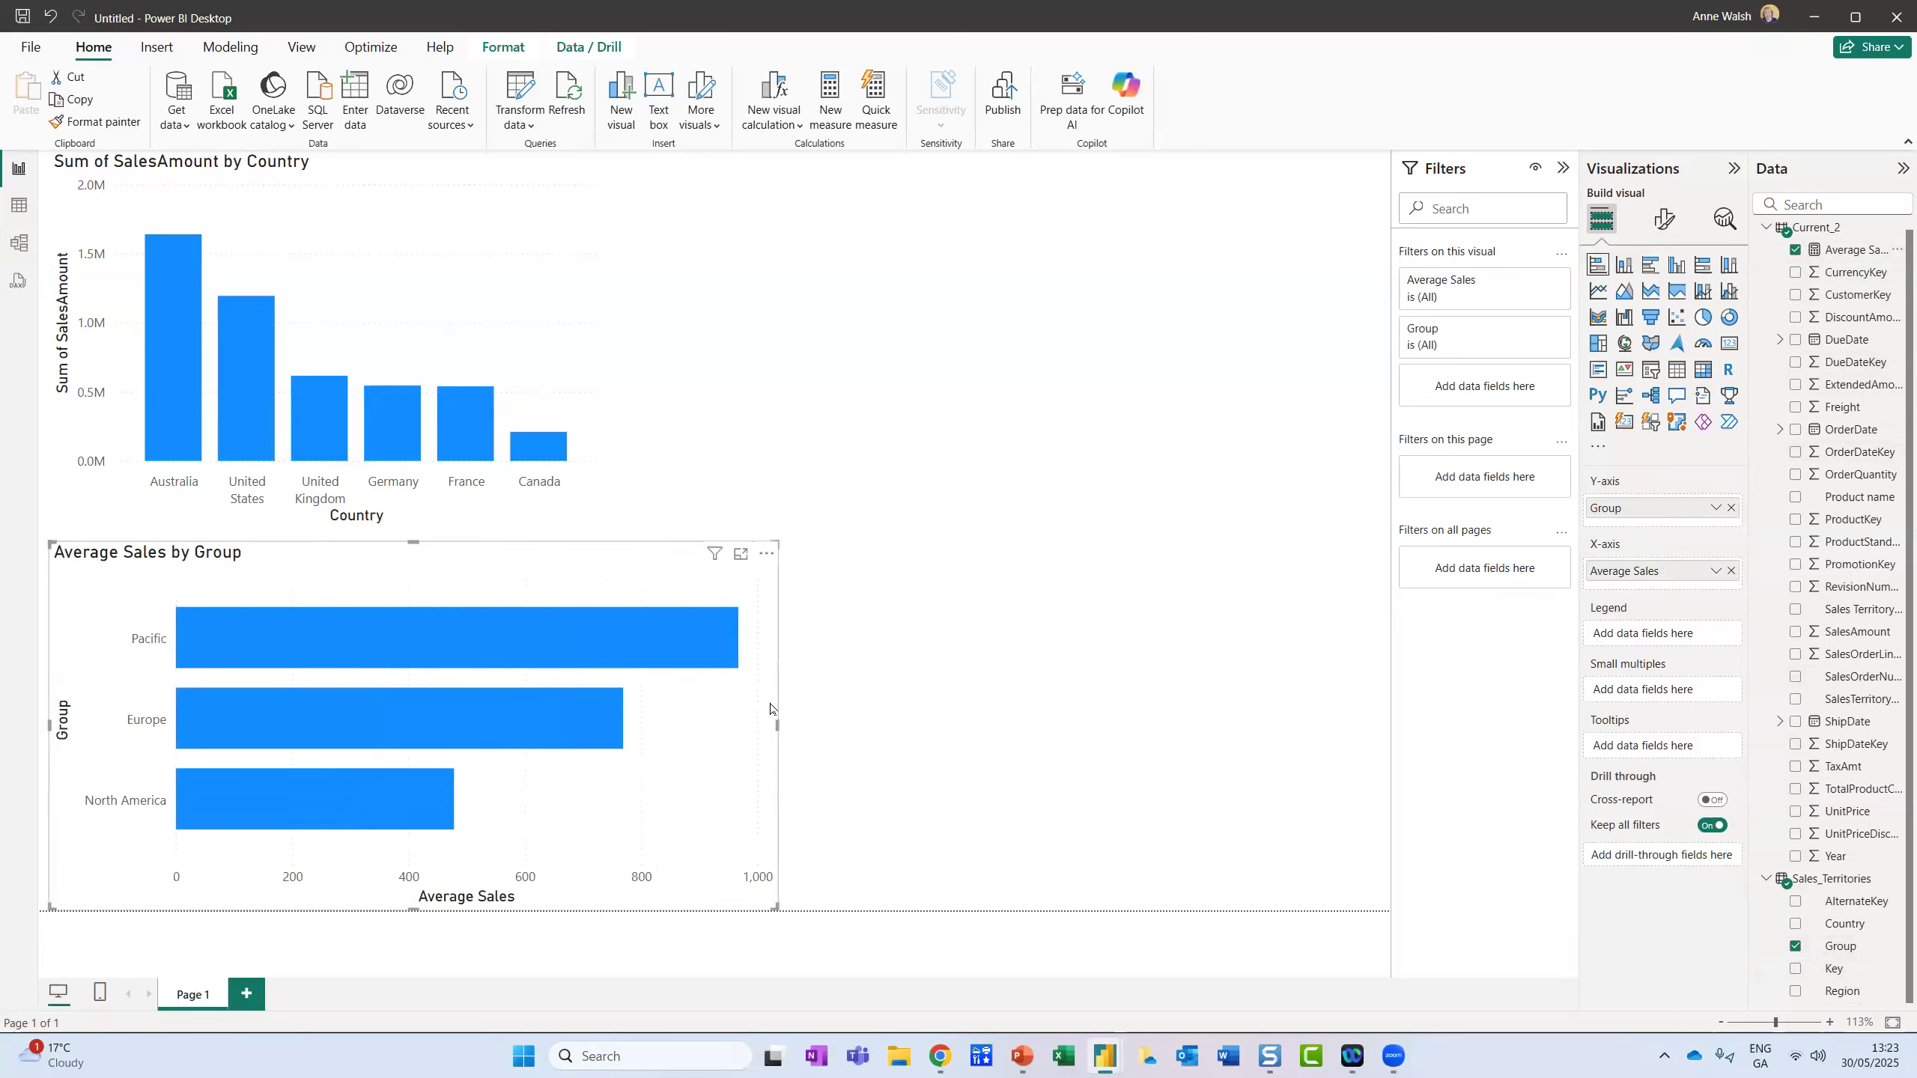
{"action": "left_click_drag", "start_coordinate": [761, 700], "coordinate": [1503, 277]}
{"action": "mouse_move", "coordinate": [1684, 214]}
{"action": "left_mouse_down"}
{"action": "mouse_move", "coordinate": [1680, 188]}
{"action": "mouse_move", "coordinate": [1653, 259]}
{"action": "mouse_move", "coordinate": [1683, 227]}
{"action": "left_mouse_up"}
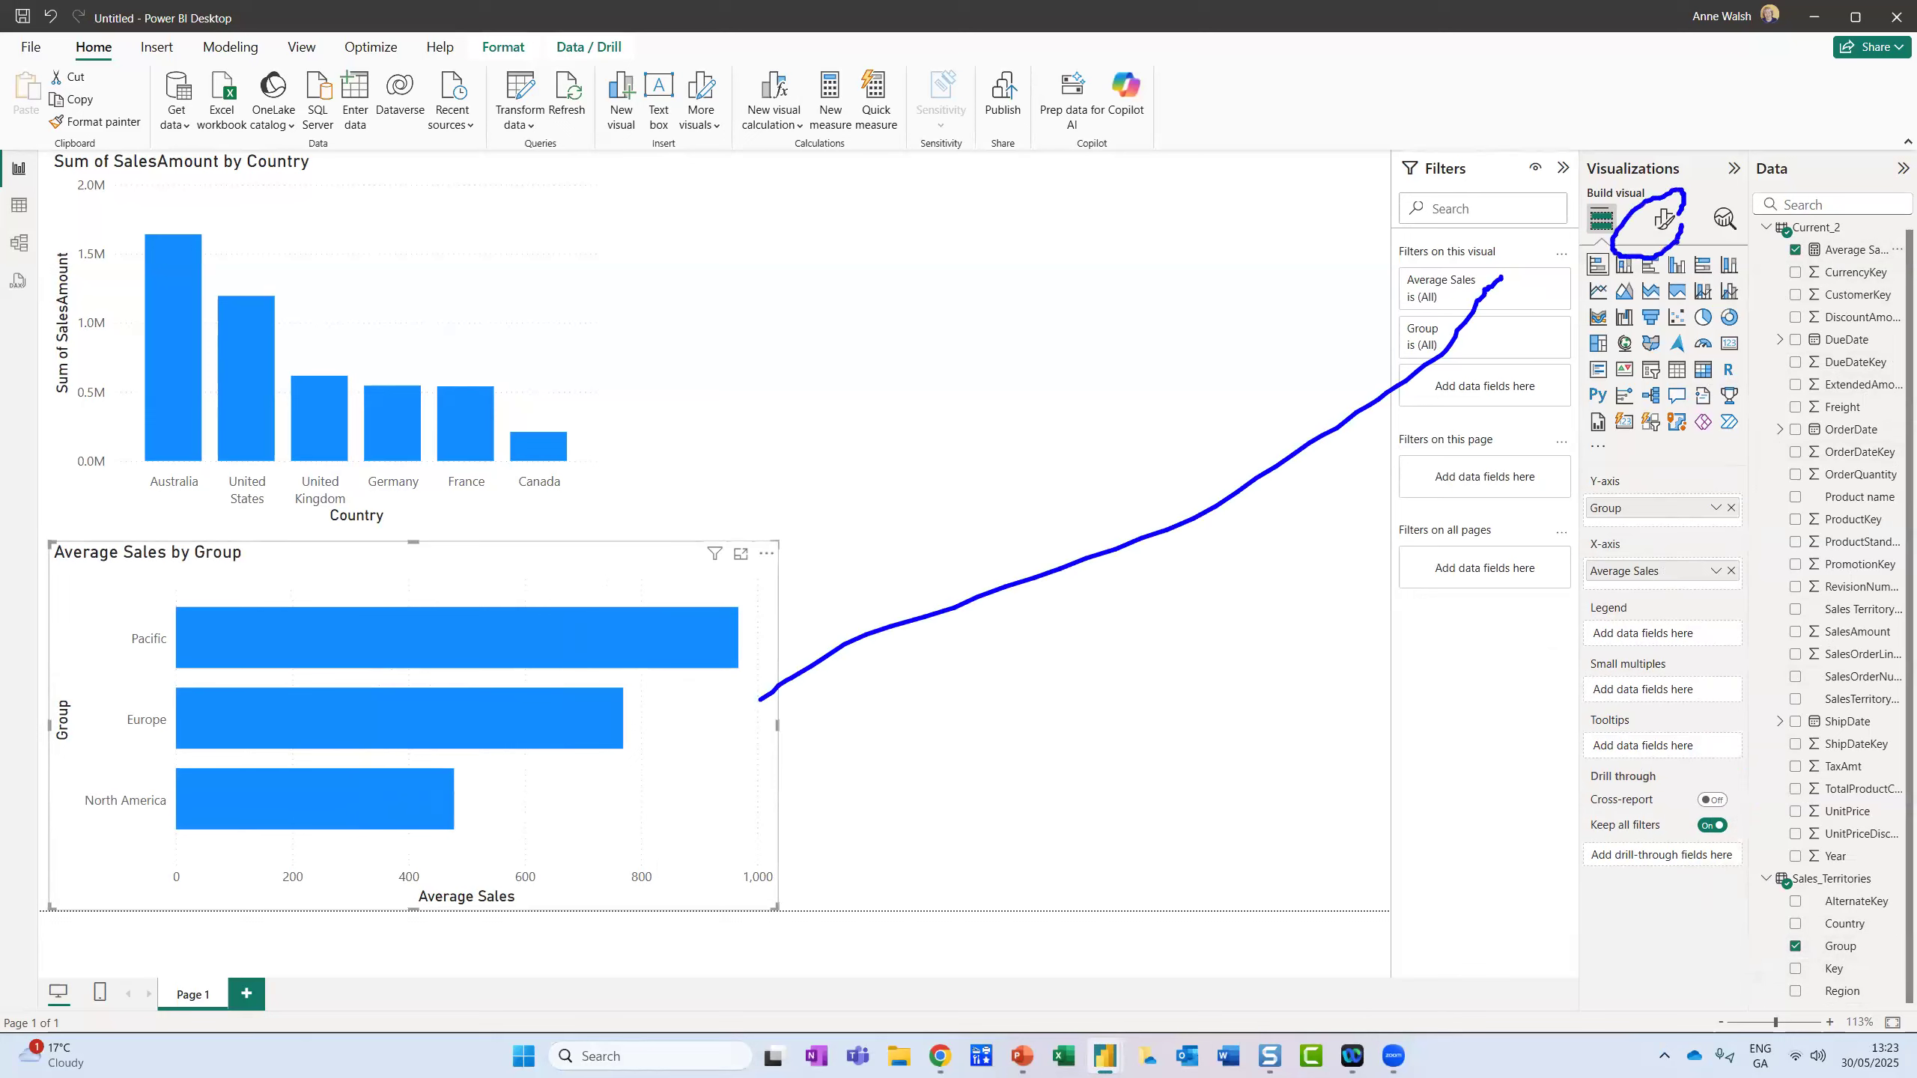
{"action": "key", "text": "Escape"}
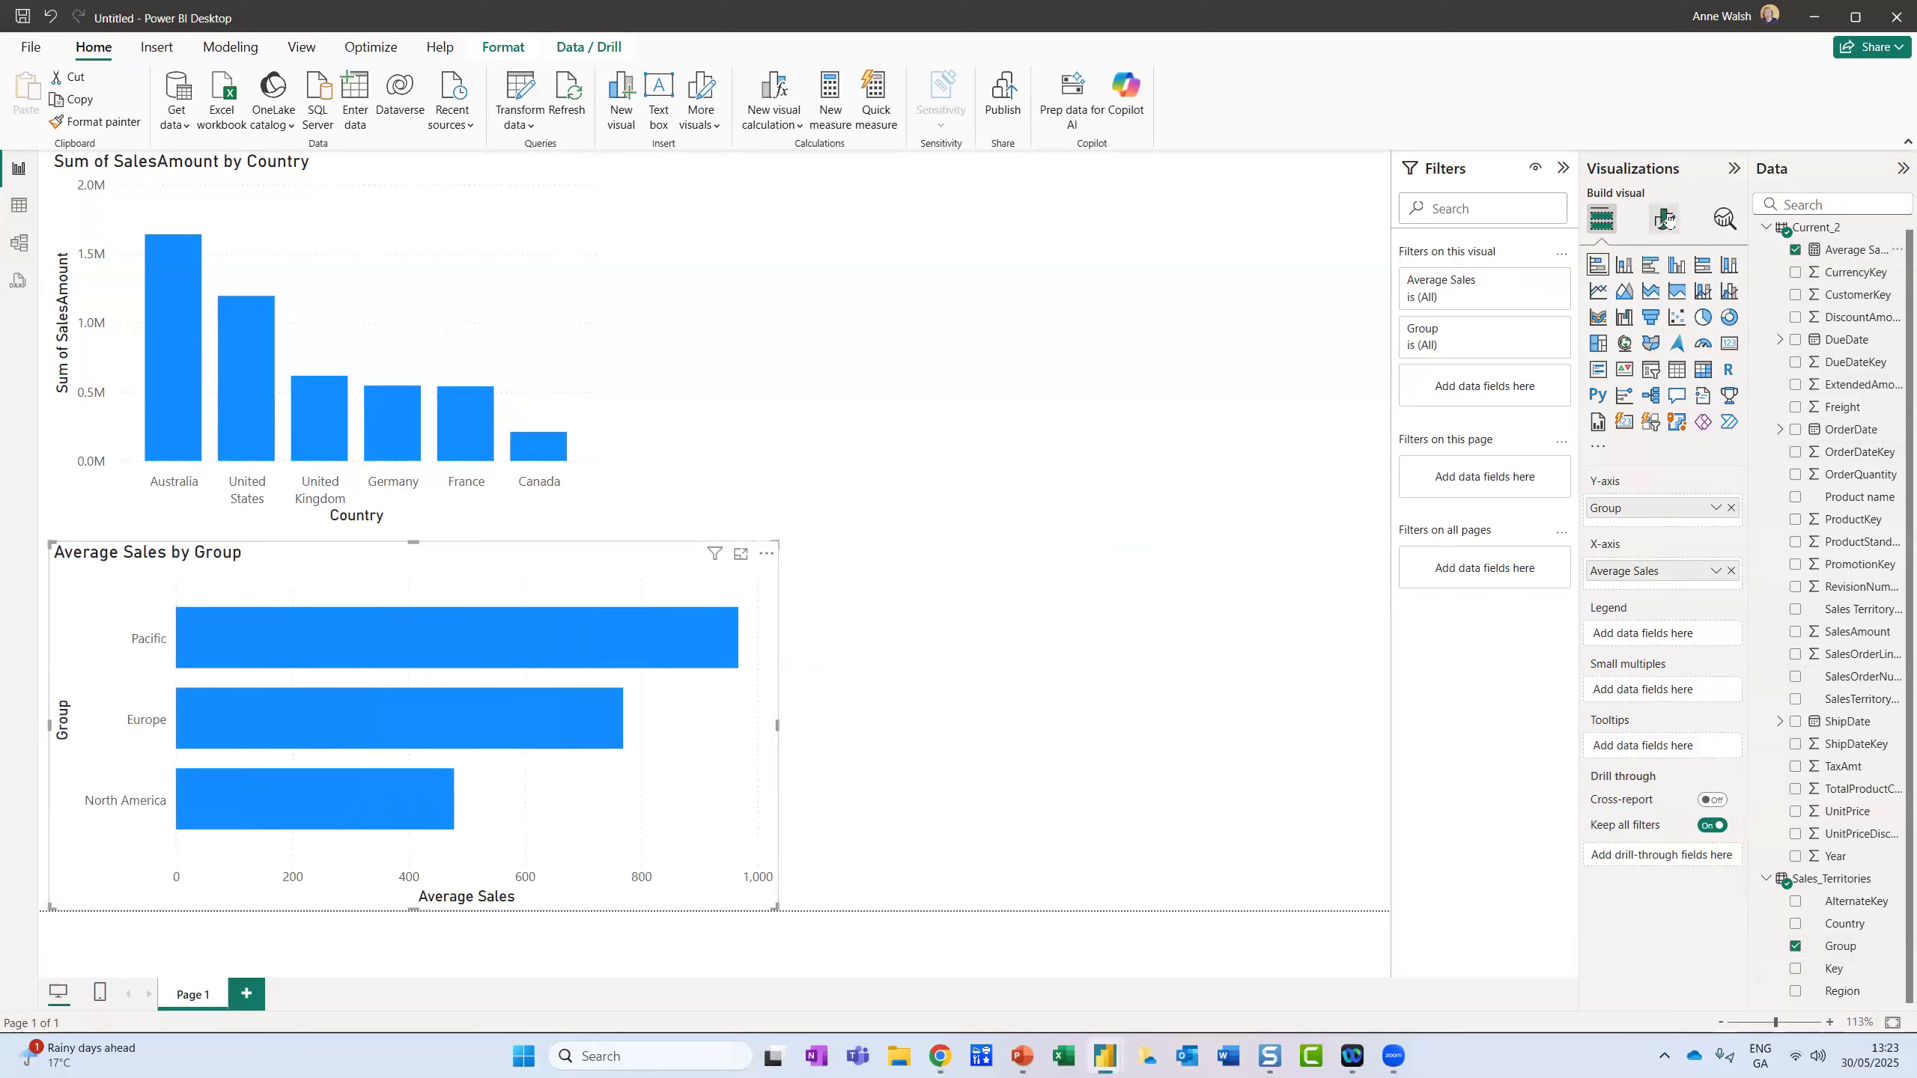
{"action": "left_click", "coordinate": [1666, 219]}
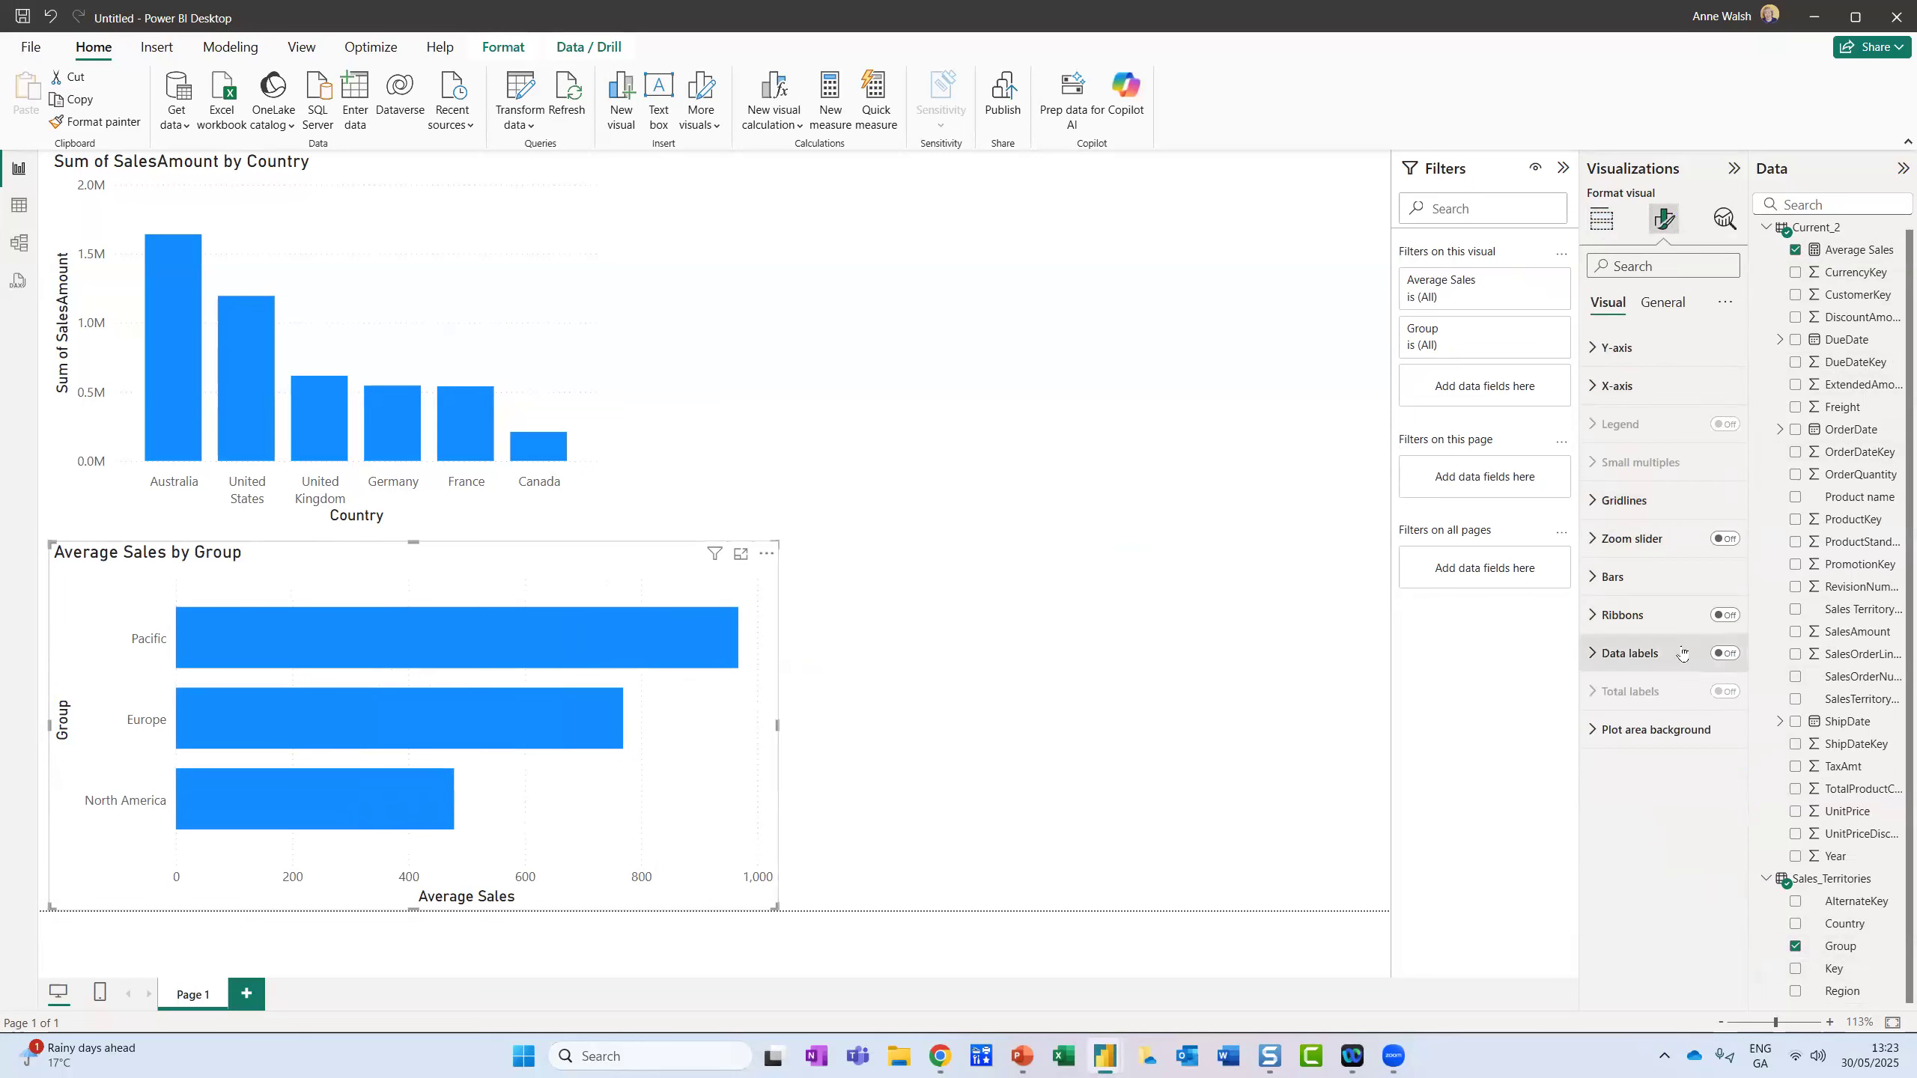
{"action": "mouse_move", "coordinate": [1699, 647]}
{"action": "left_mouse_down"}
{"action": "mouse_move", "coordinate": [1585, 691]}
{"action": "mouse_move", "coordinate": [1744, 616]}
{"action": "left_mouse_up"}
{"action": "left_click", "coordinate": [1727, 653]}
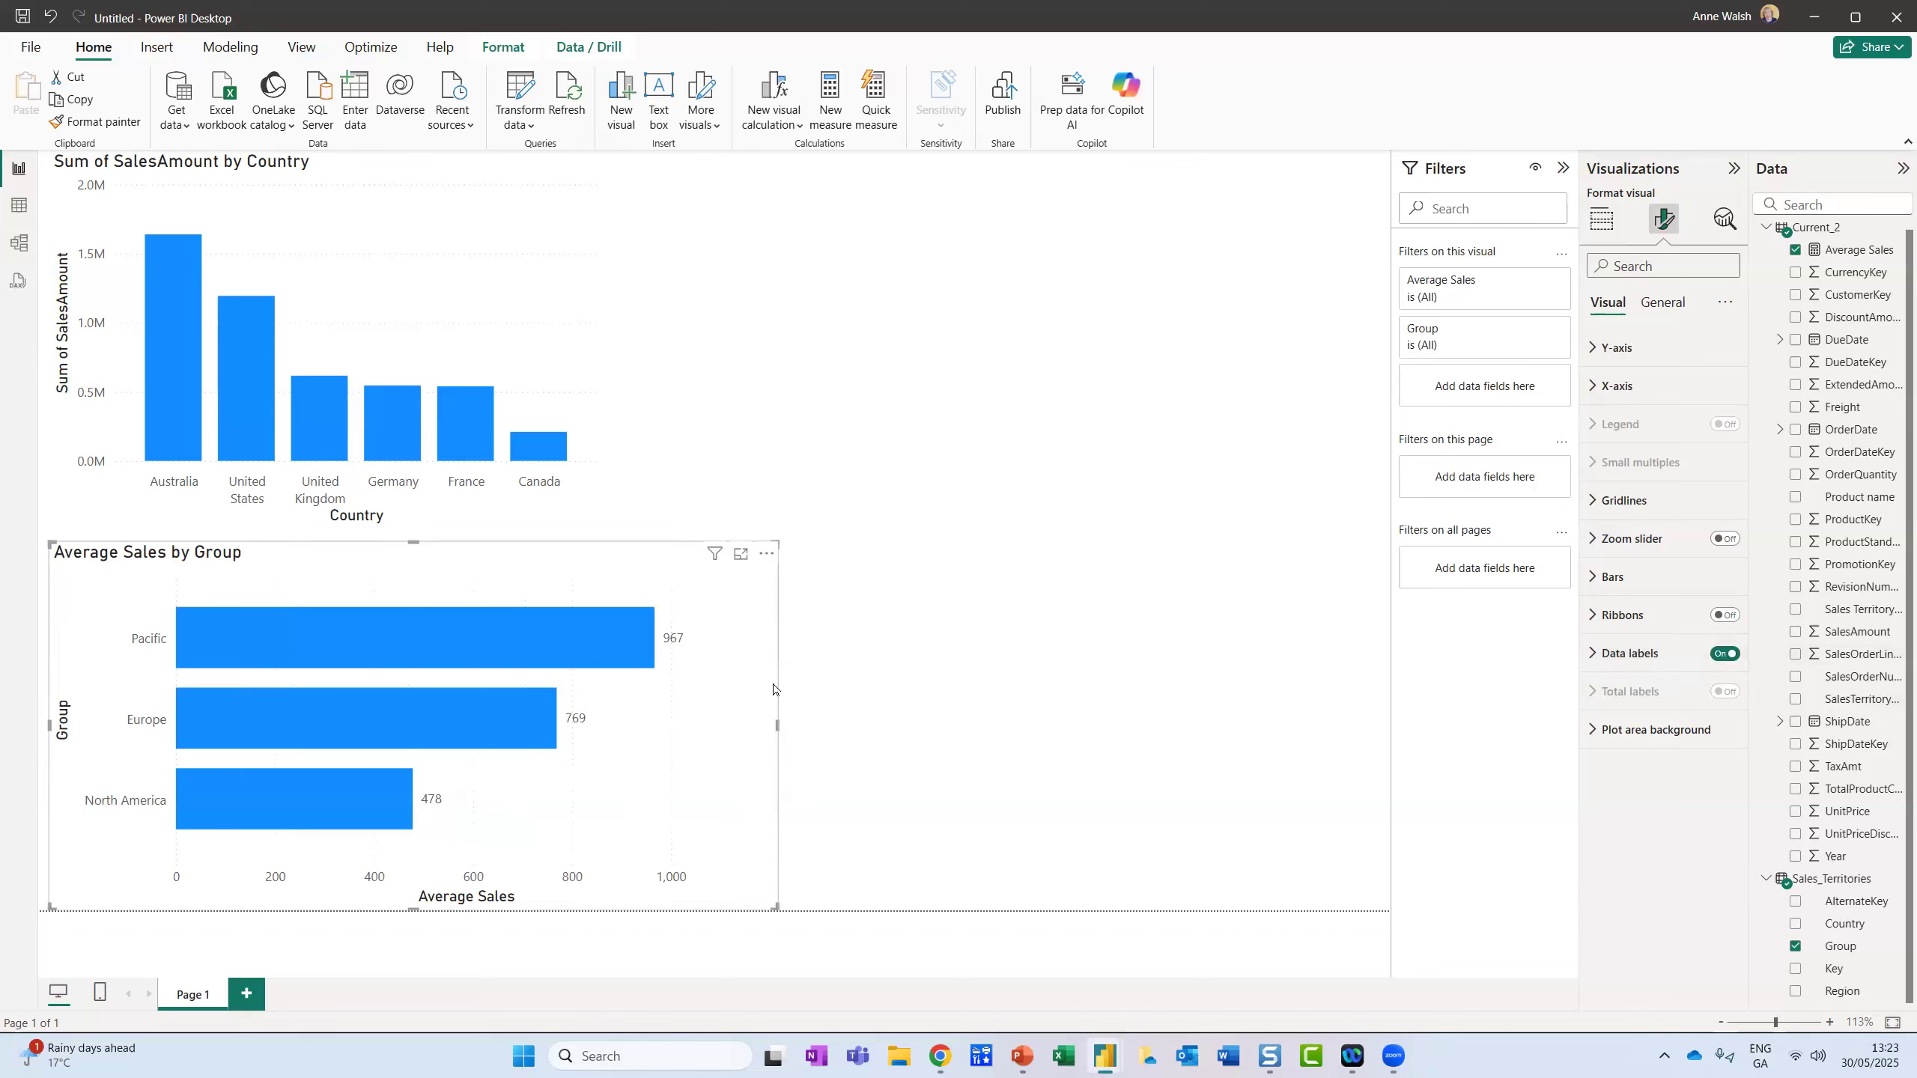
{"action": "left_click", "coordinate": [1008, 294]}
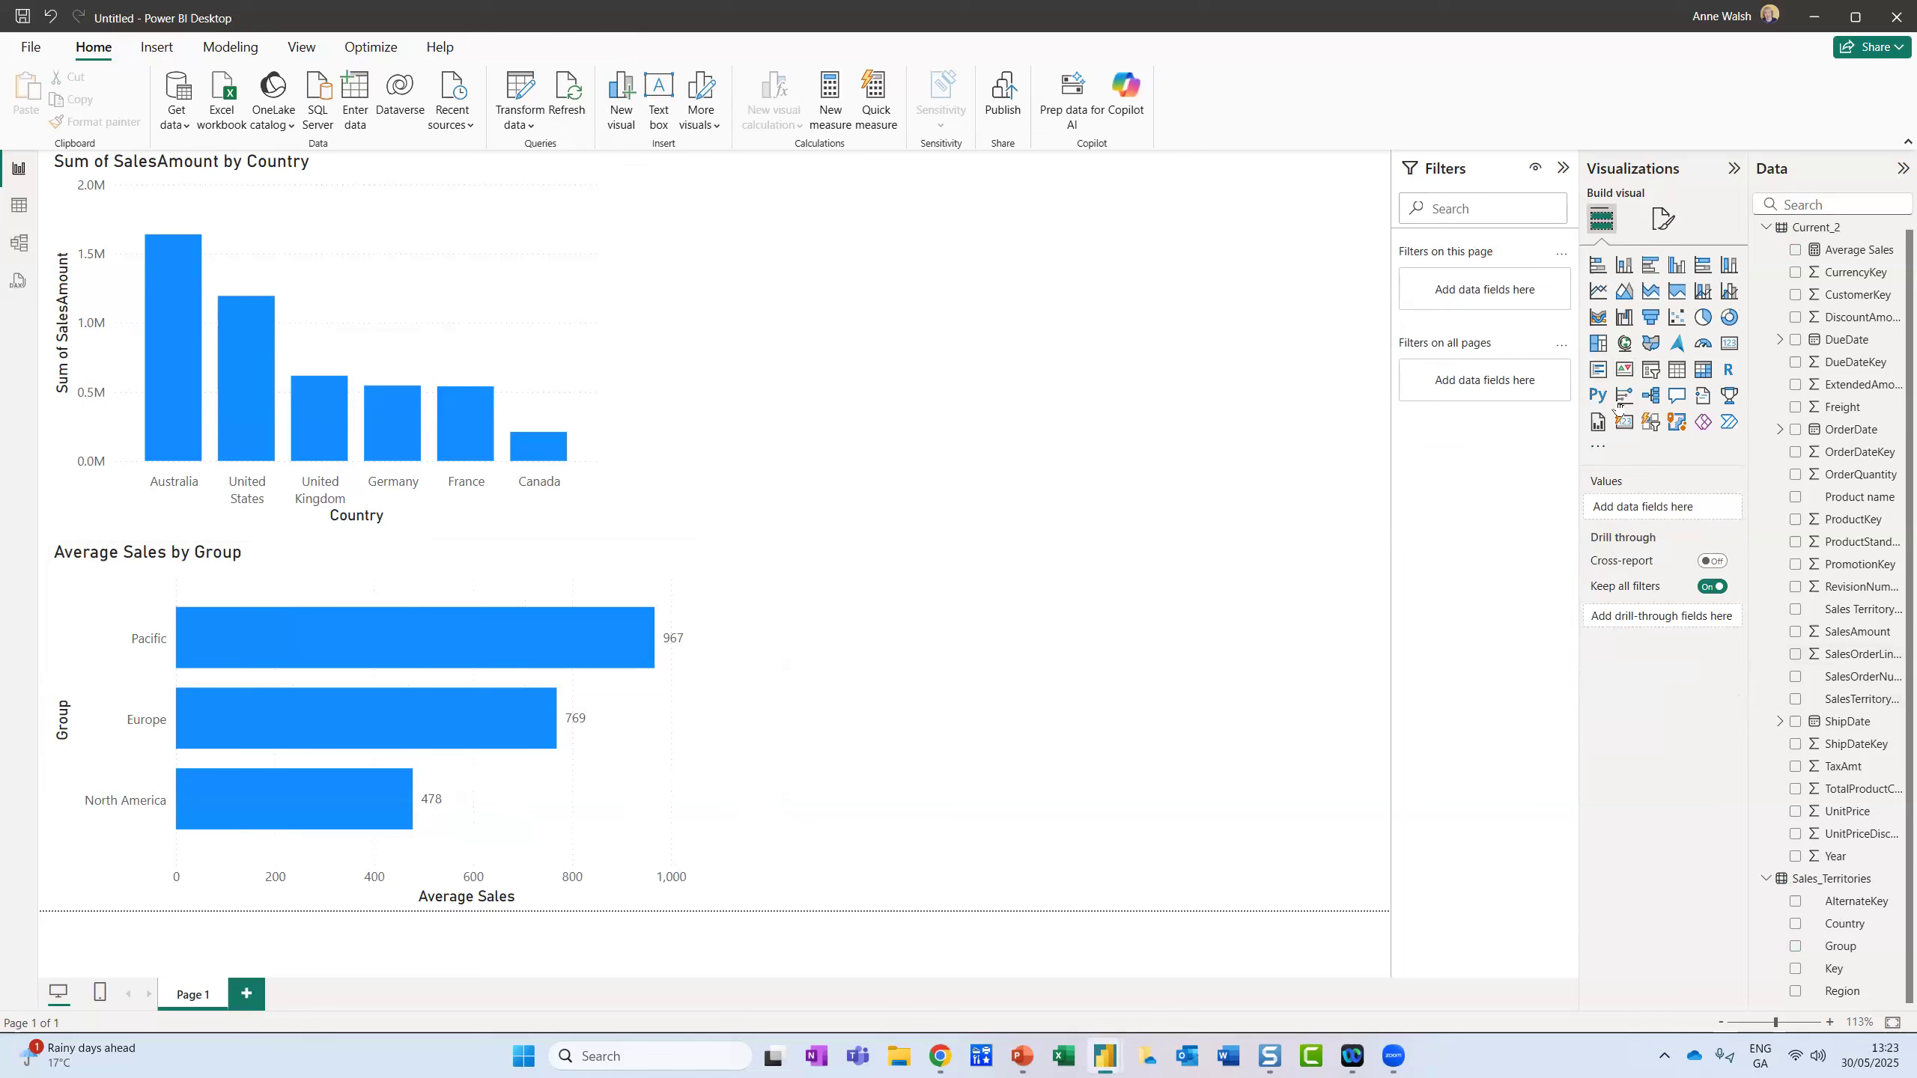
Step: Add a slicer beside the column chart with Region from Sales_Territories as its field
{"action": "left_click", "coordinate": [1649, 370]}
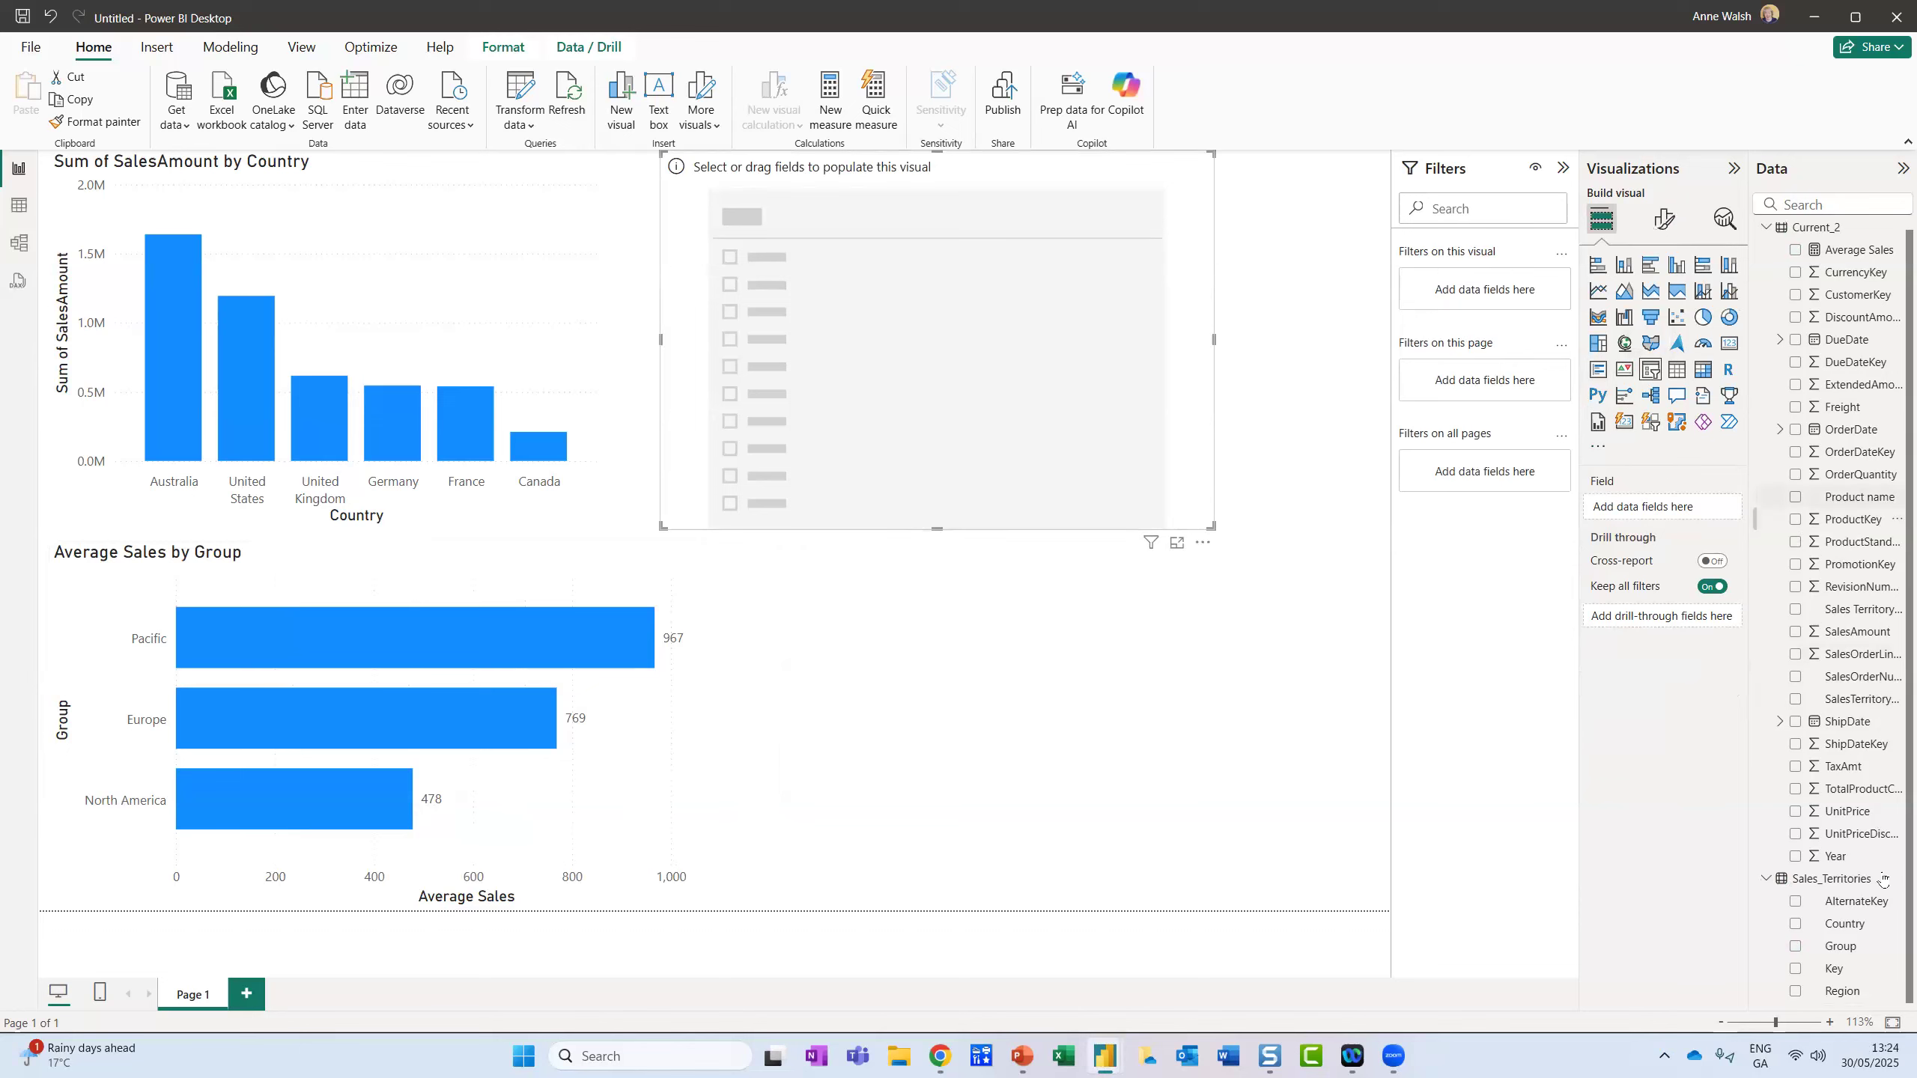
{"action": "left_click_drag", "start_coordinate": [1851, 992], "coordinate": [1668, 506]}
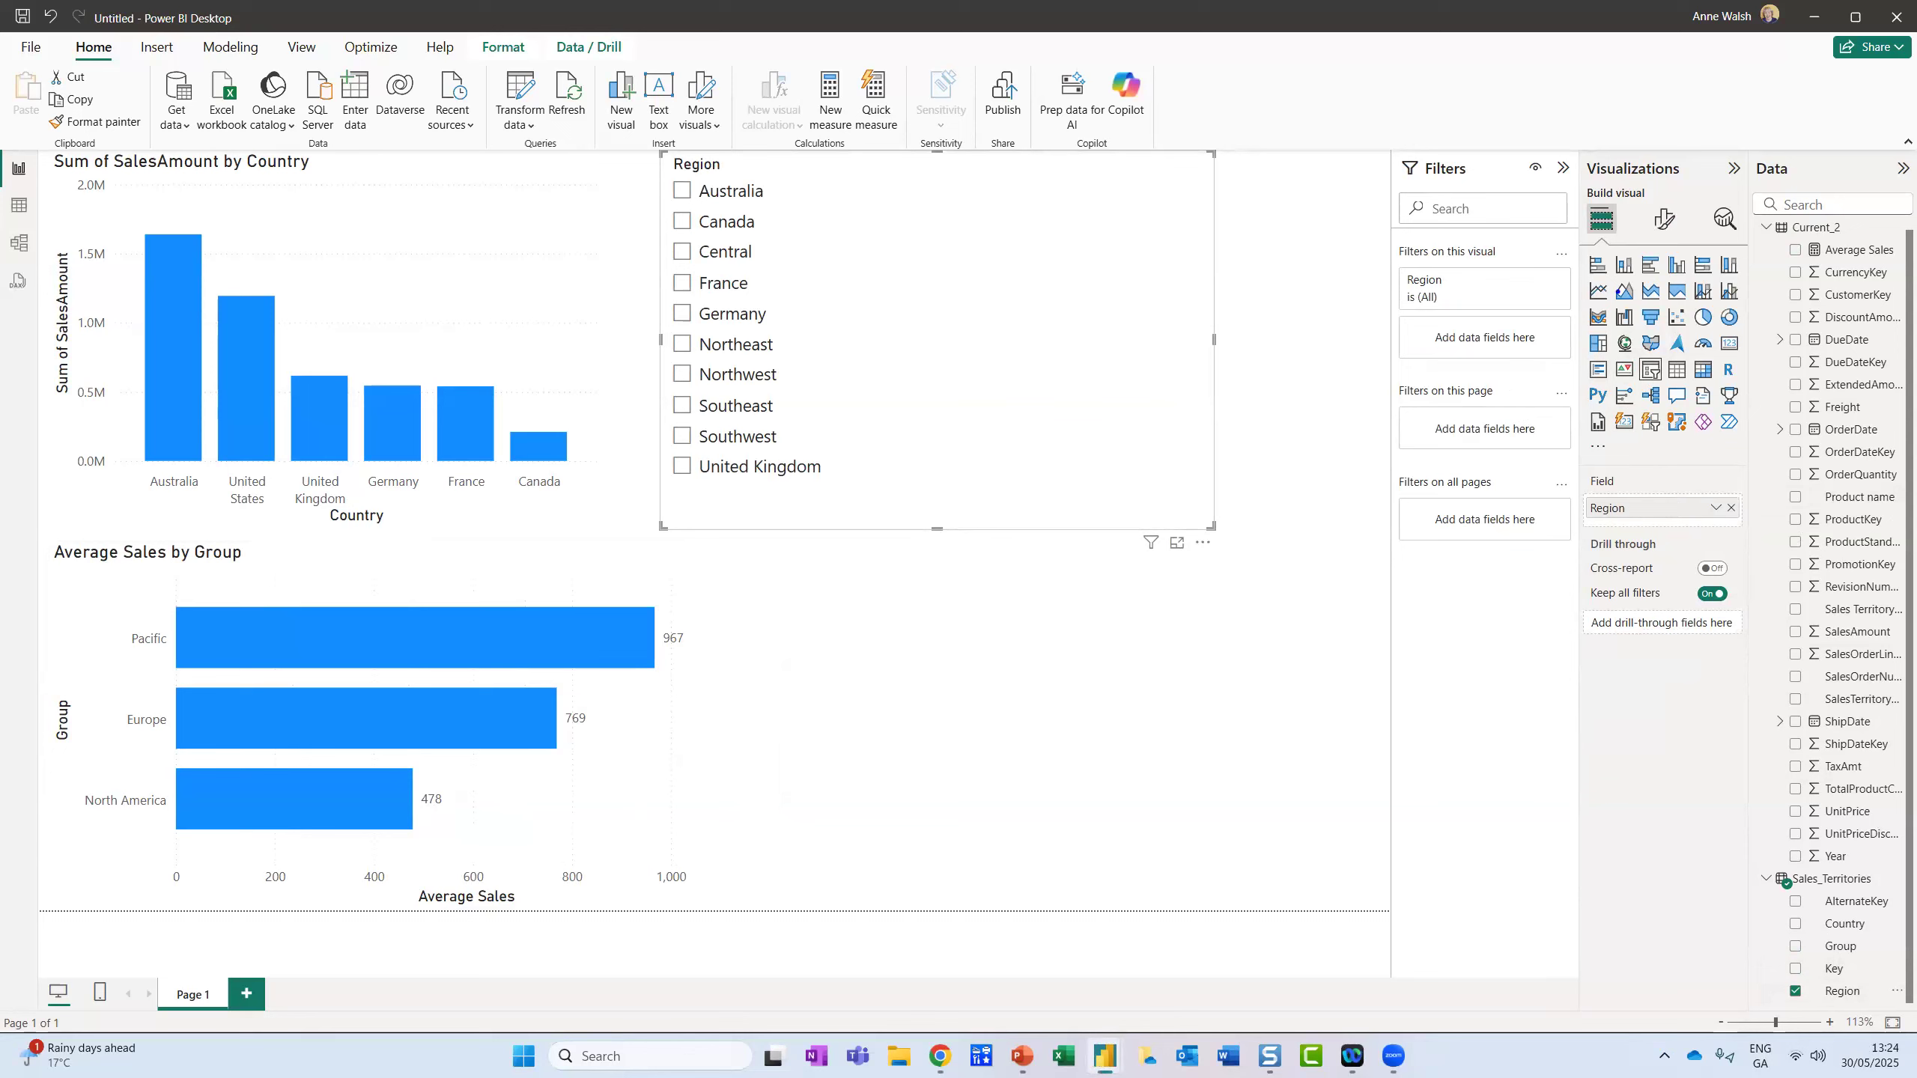
Step: Change the Region slicer's style to Dropdown and reduce its height to a little over its selection box
{"action": "mouse_move", "coordinate": [1697, 212]}
{"action": "left_mouse_down"}
{"action": "mouse_move", "coordinate": [1632, 257]}
{"action": "mouse_move", "coordinate": [1691, 220]}
{"action": "left_mouse_up"}
{"action": "left_click", "coordinate": [1664, 220]}
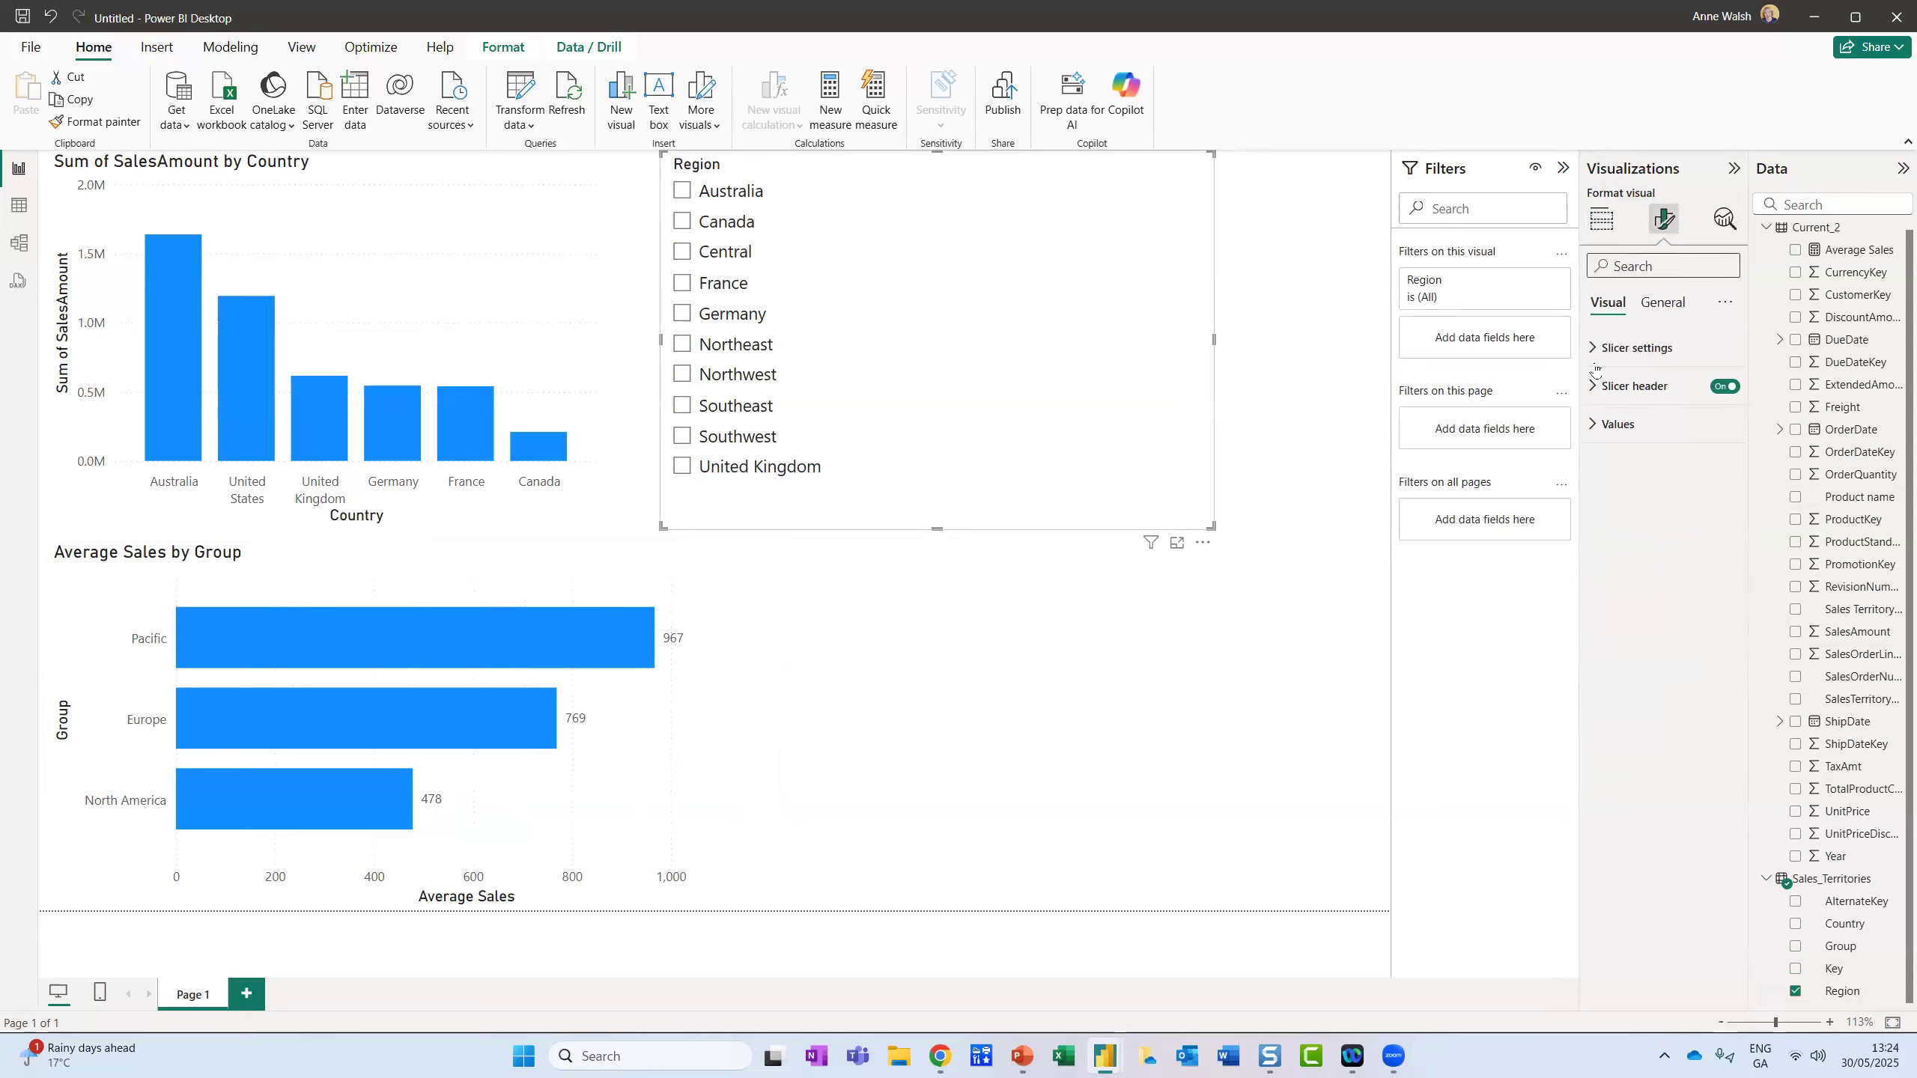
{"action": "left_click", "coordinate": [1623, 348]}
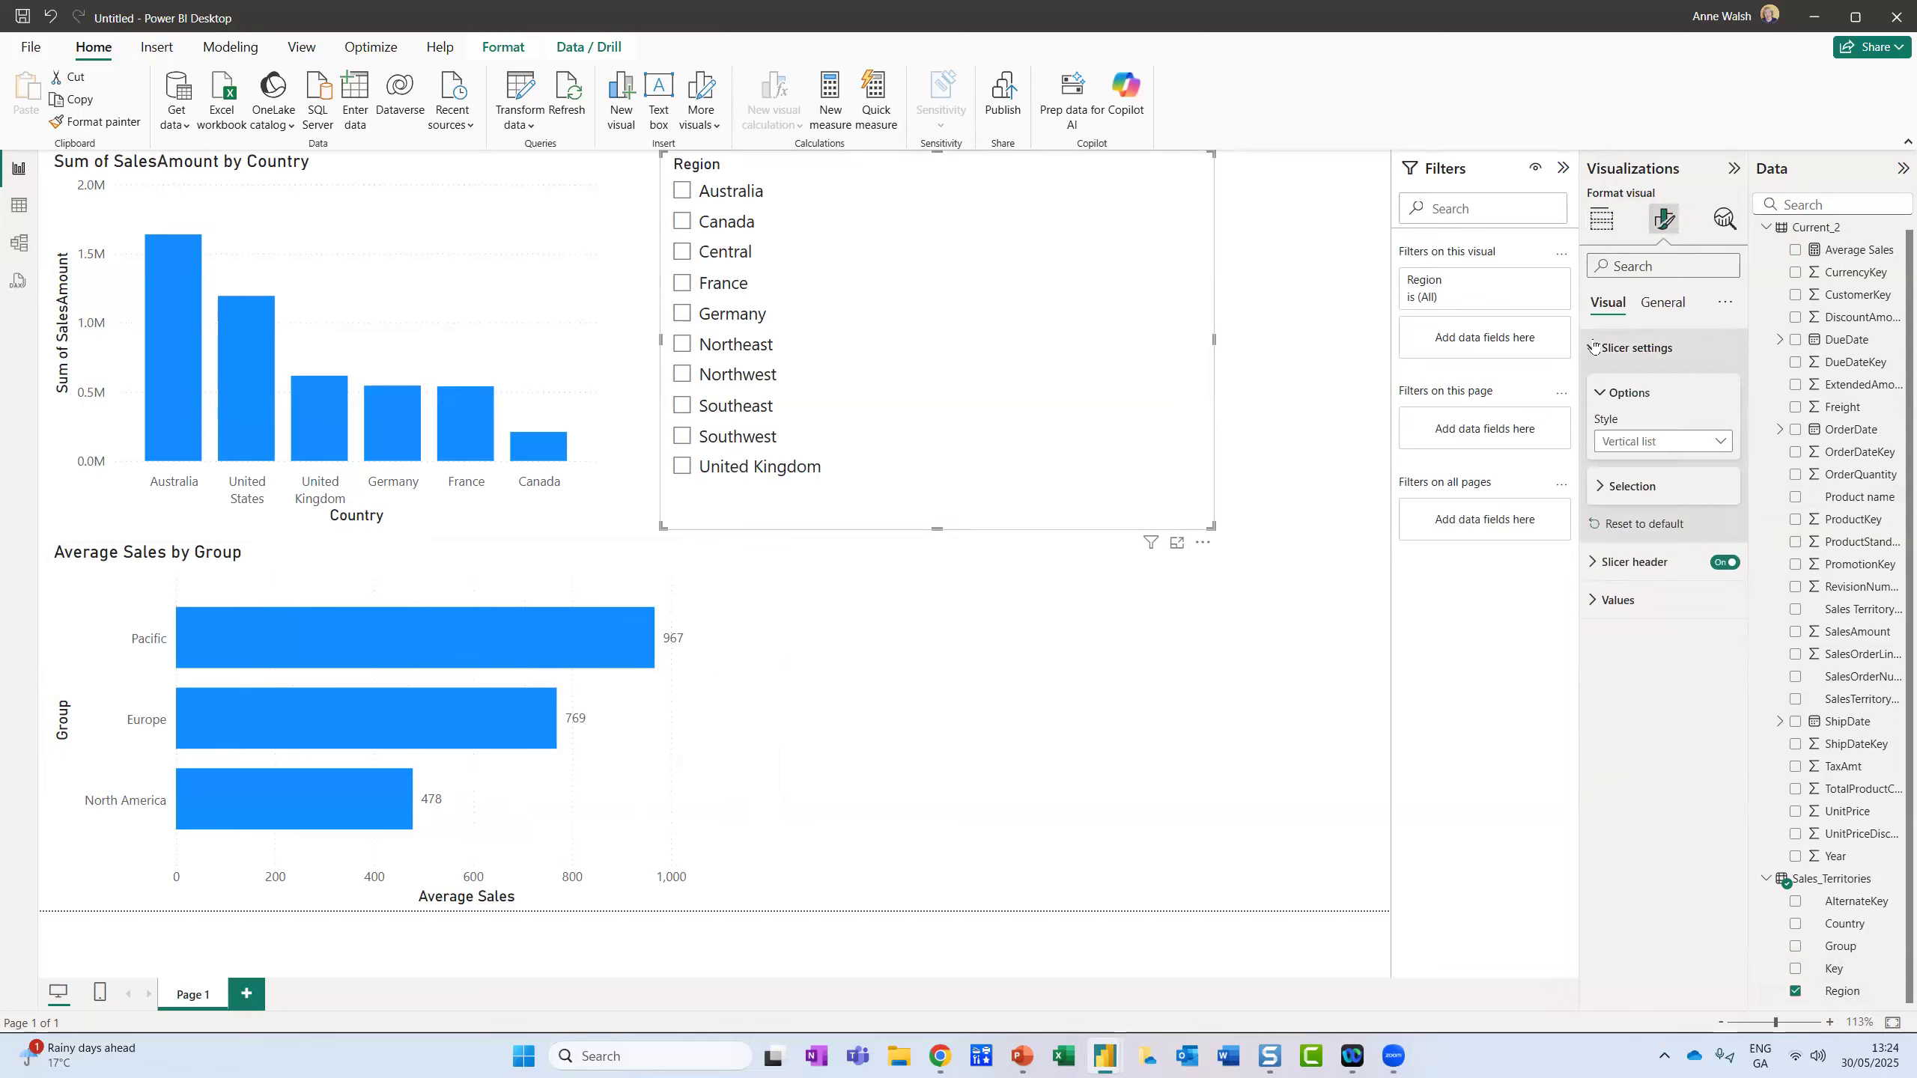
{"action": "left_click", "coordinate": [1720, 444]}
{"action": "left_click", "coordinate": [1623, 511]}
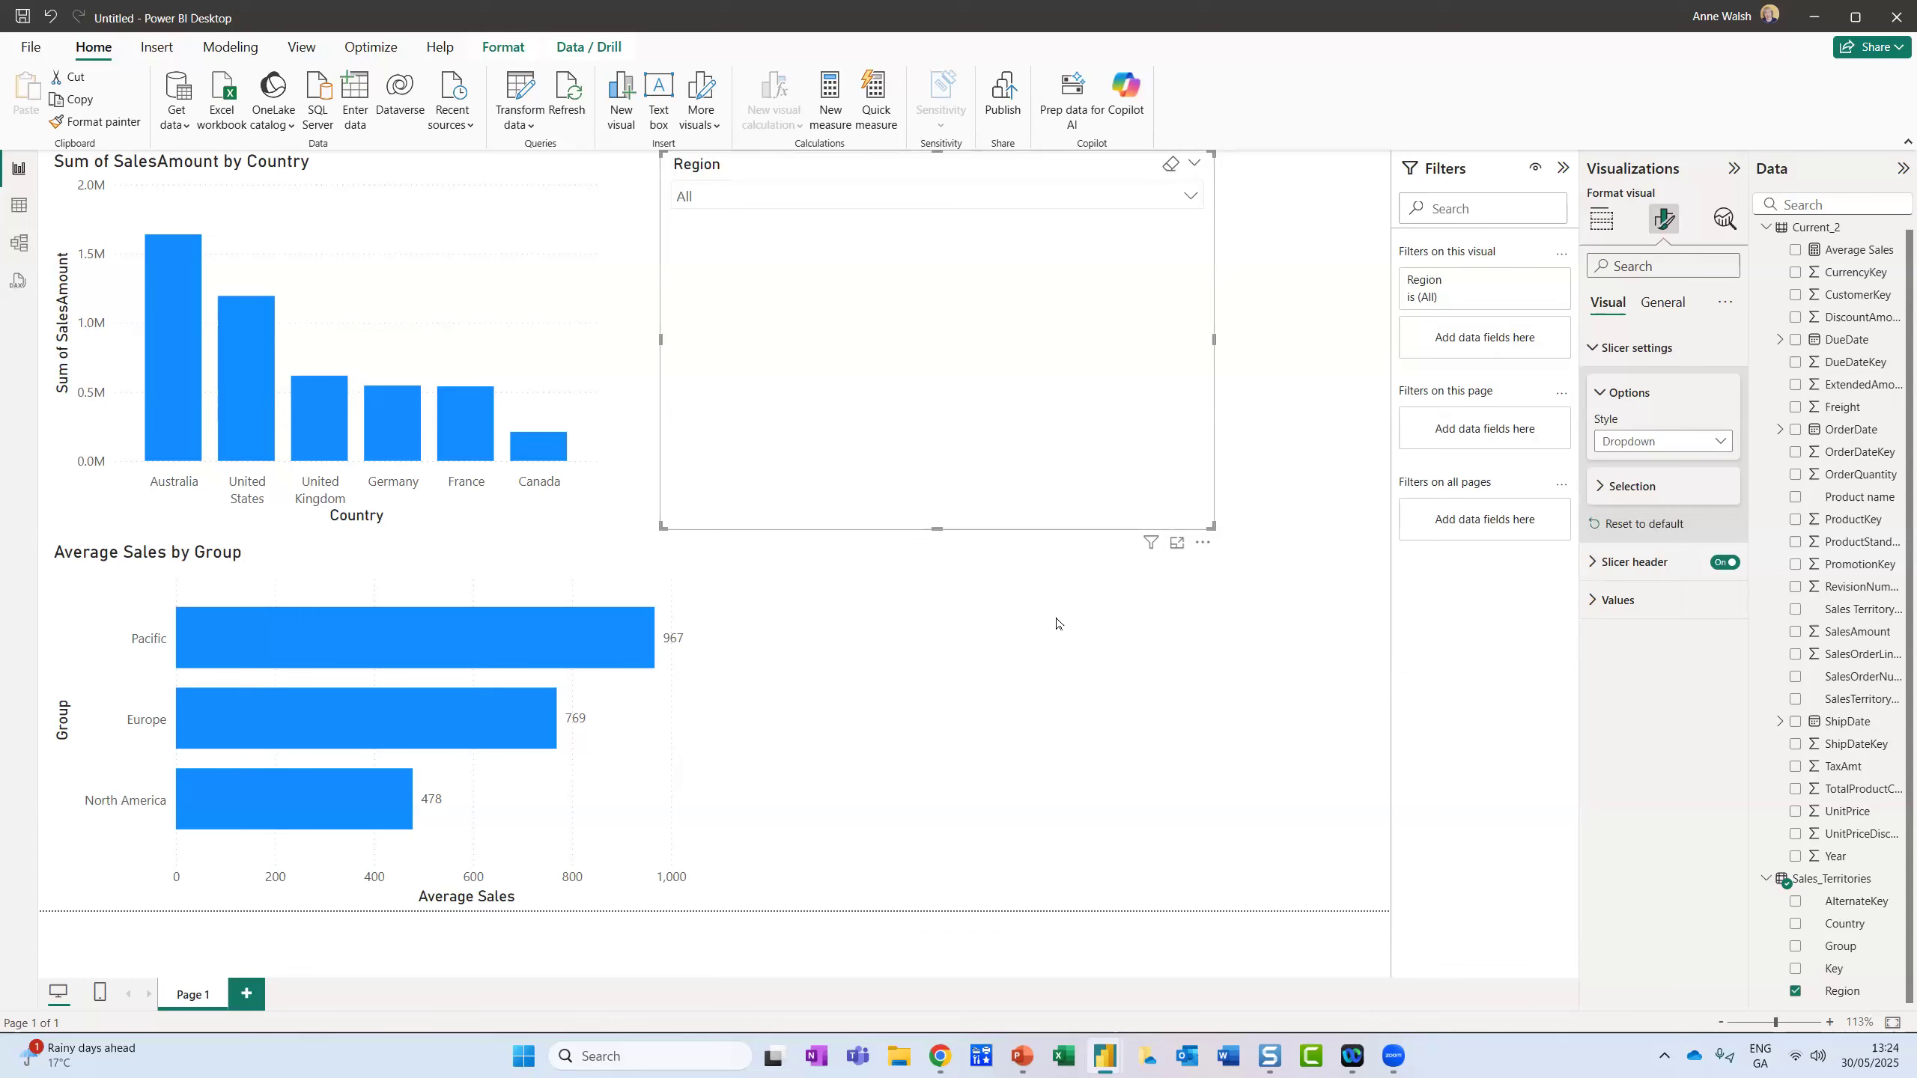
{"action": "left_click_drag", "start_coordinate": [937, 529], "coordinate": [1010, 272]}
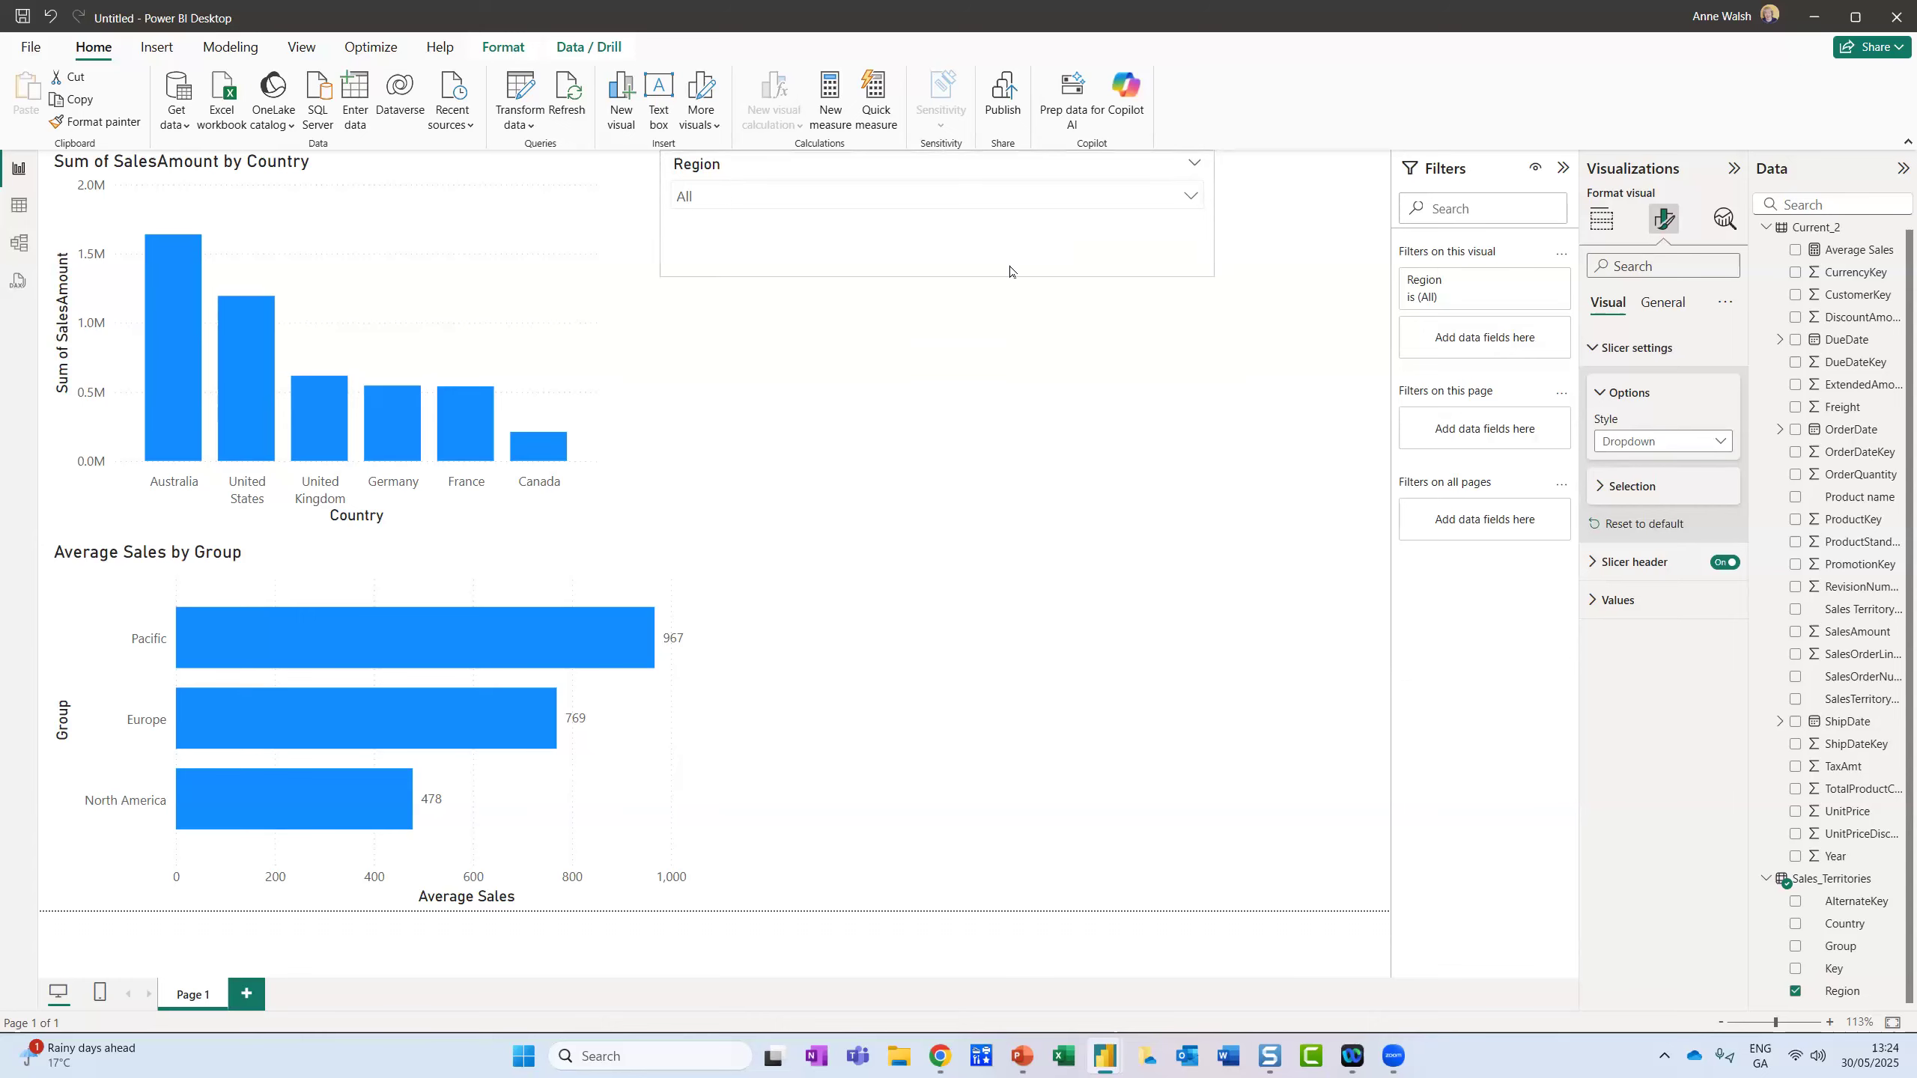
Step: Filter the charts with the Region slicer by Australia, Canada and finally Central, and collapse its list
{"action": "left_click", "coordinate": [1190, 198]}
{"action": "left_click", "coordinate": [737, 230]}
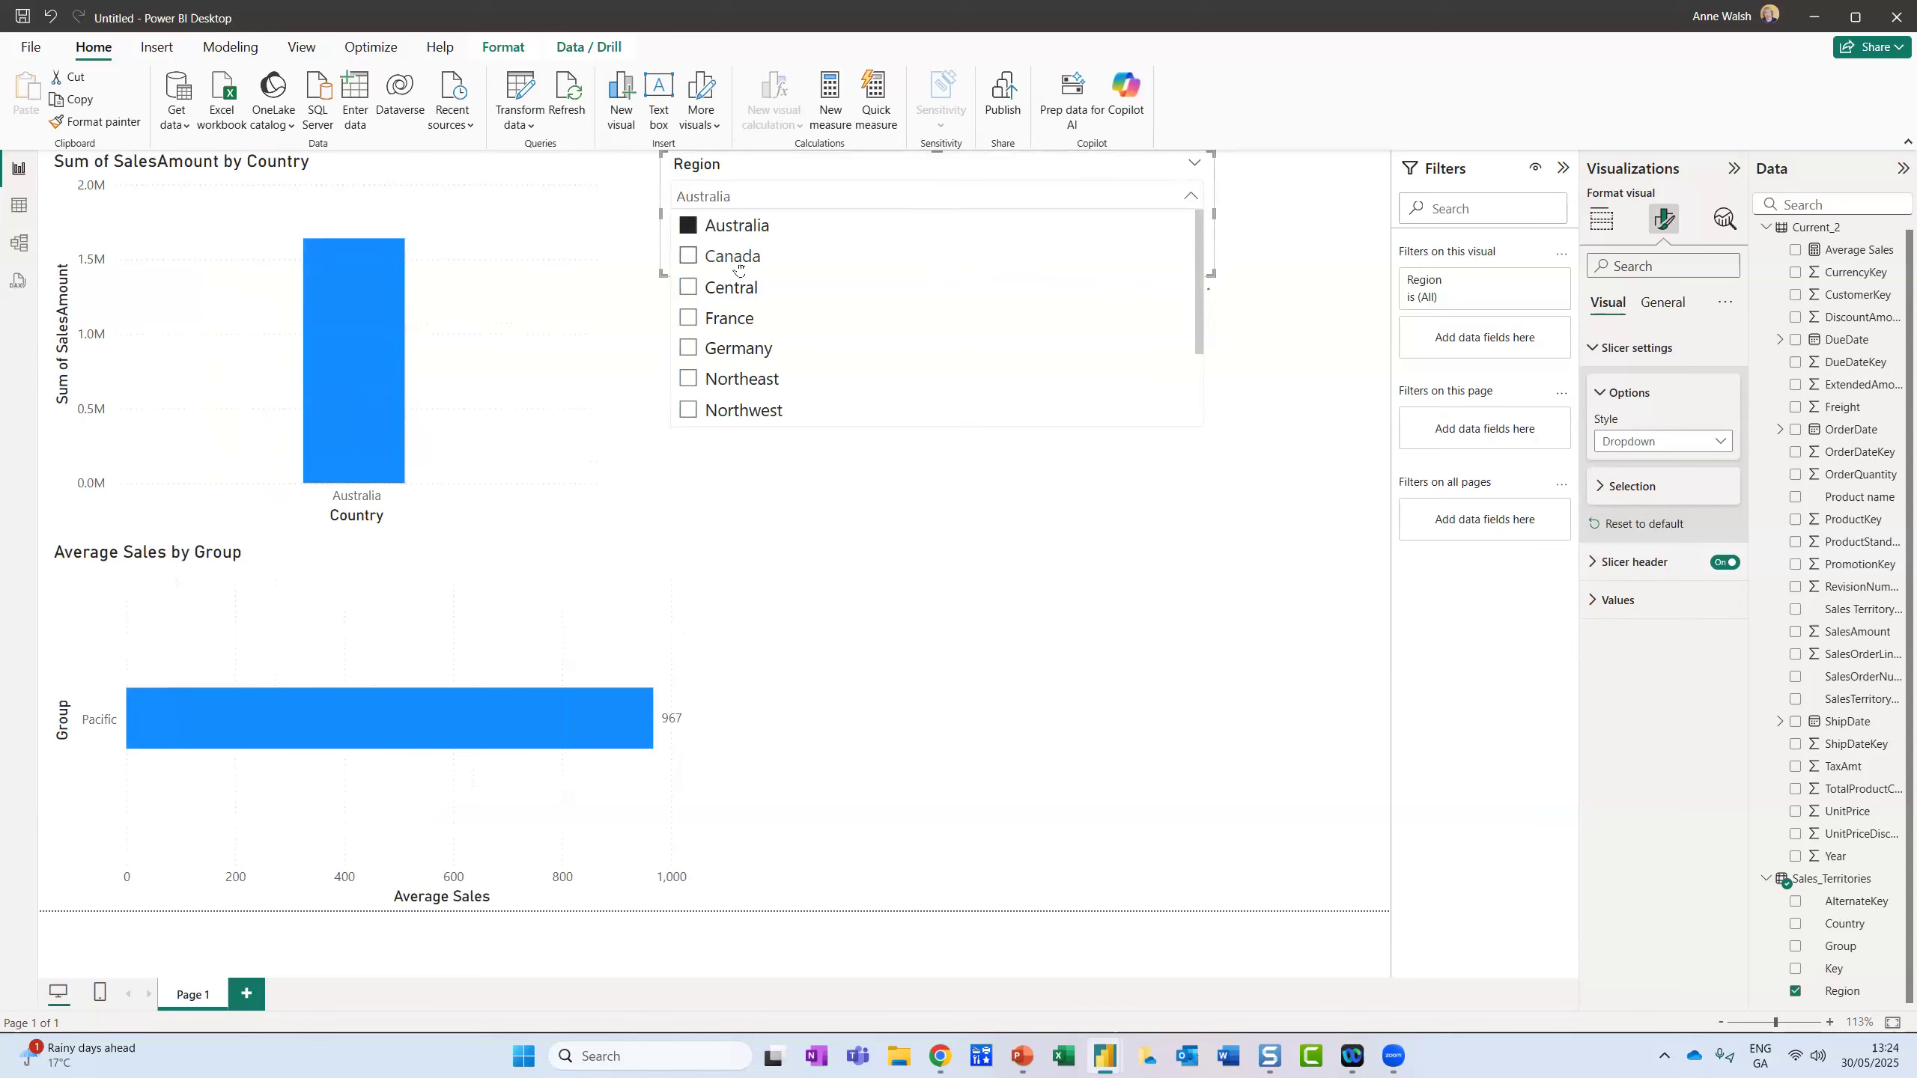
{"action": "left_click", "coordinate": [738, 261]}
{"action": "left_click", "coordinate": [738, 287]}
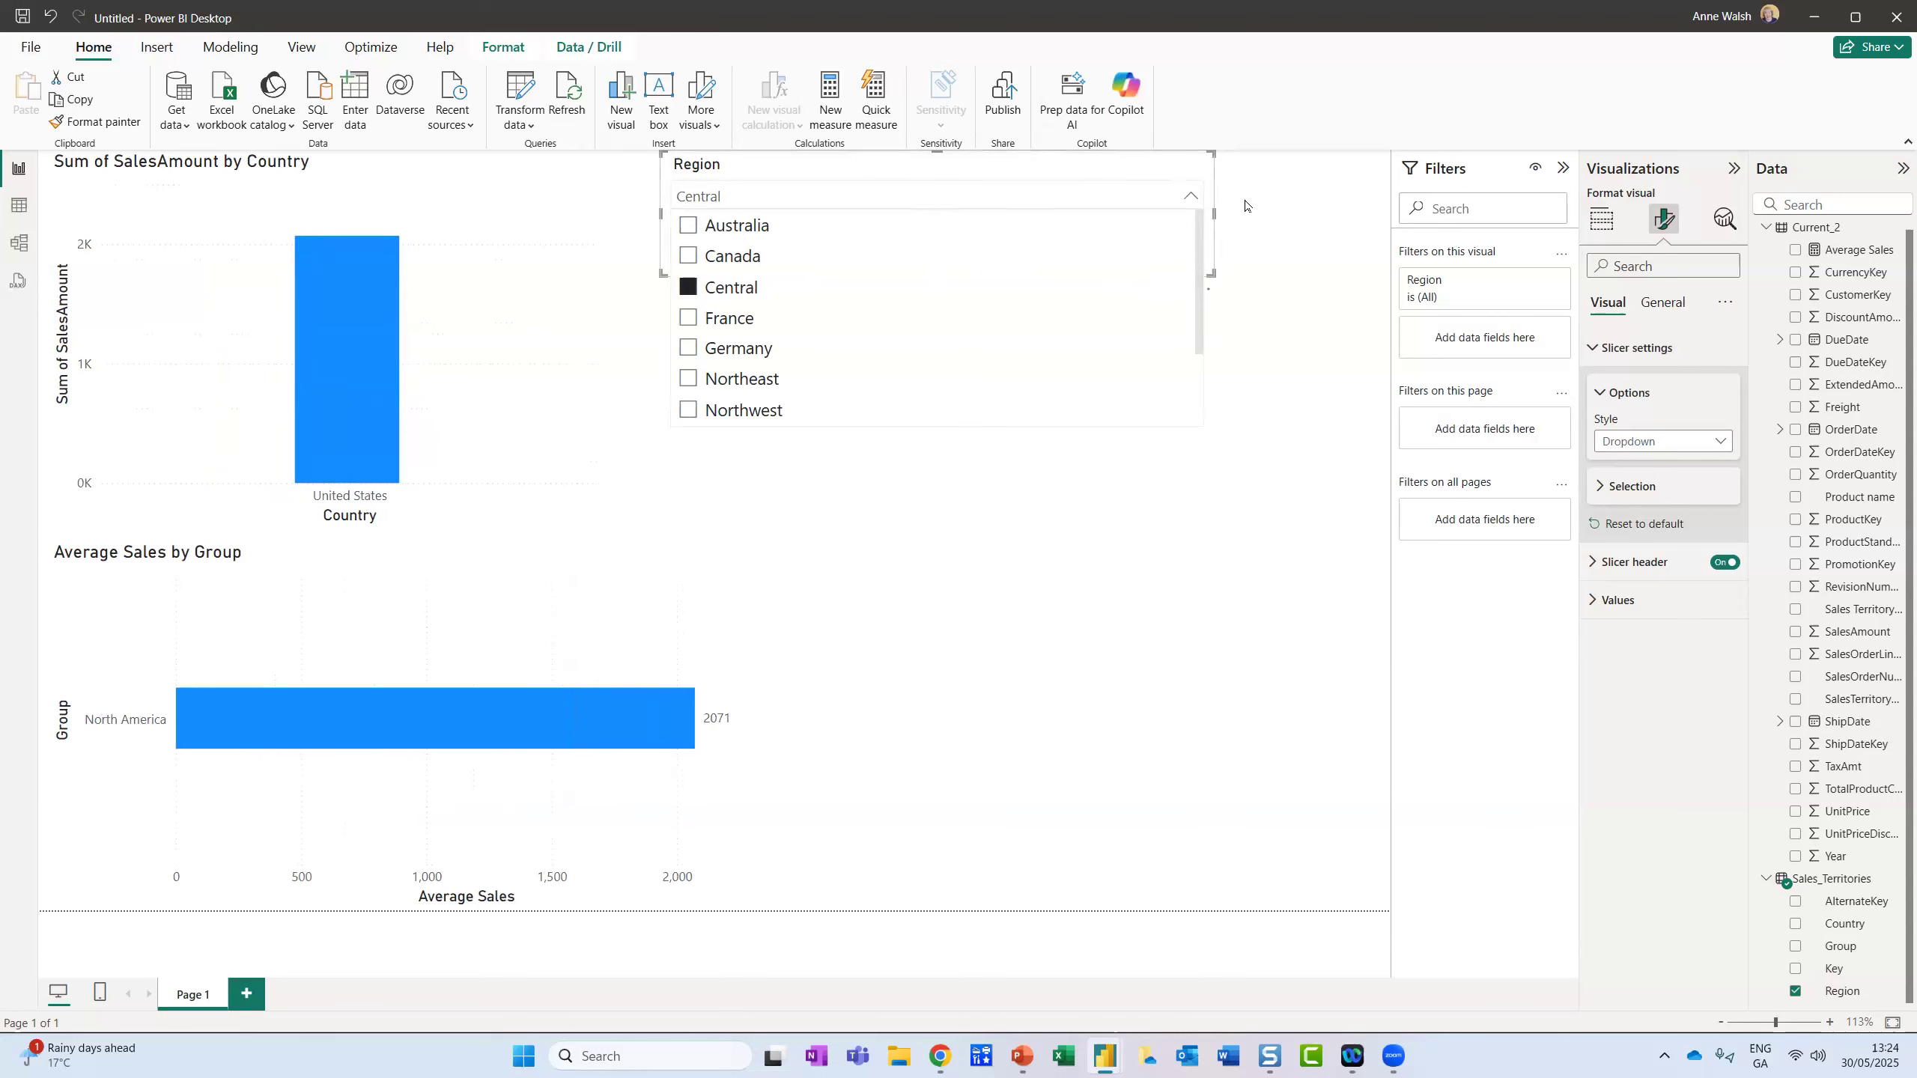
{"action": "left_click", "coordinate": [1091, 173]}
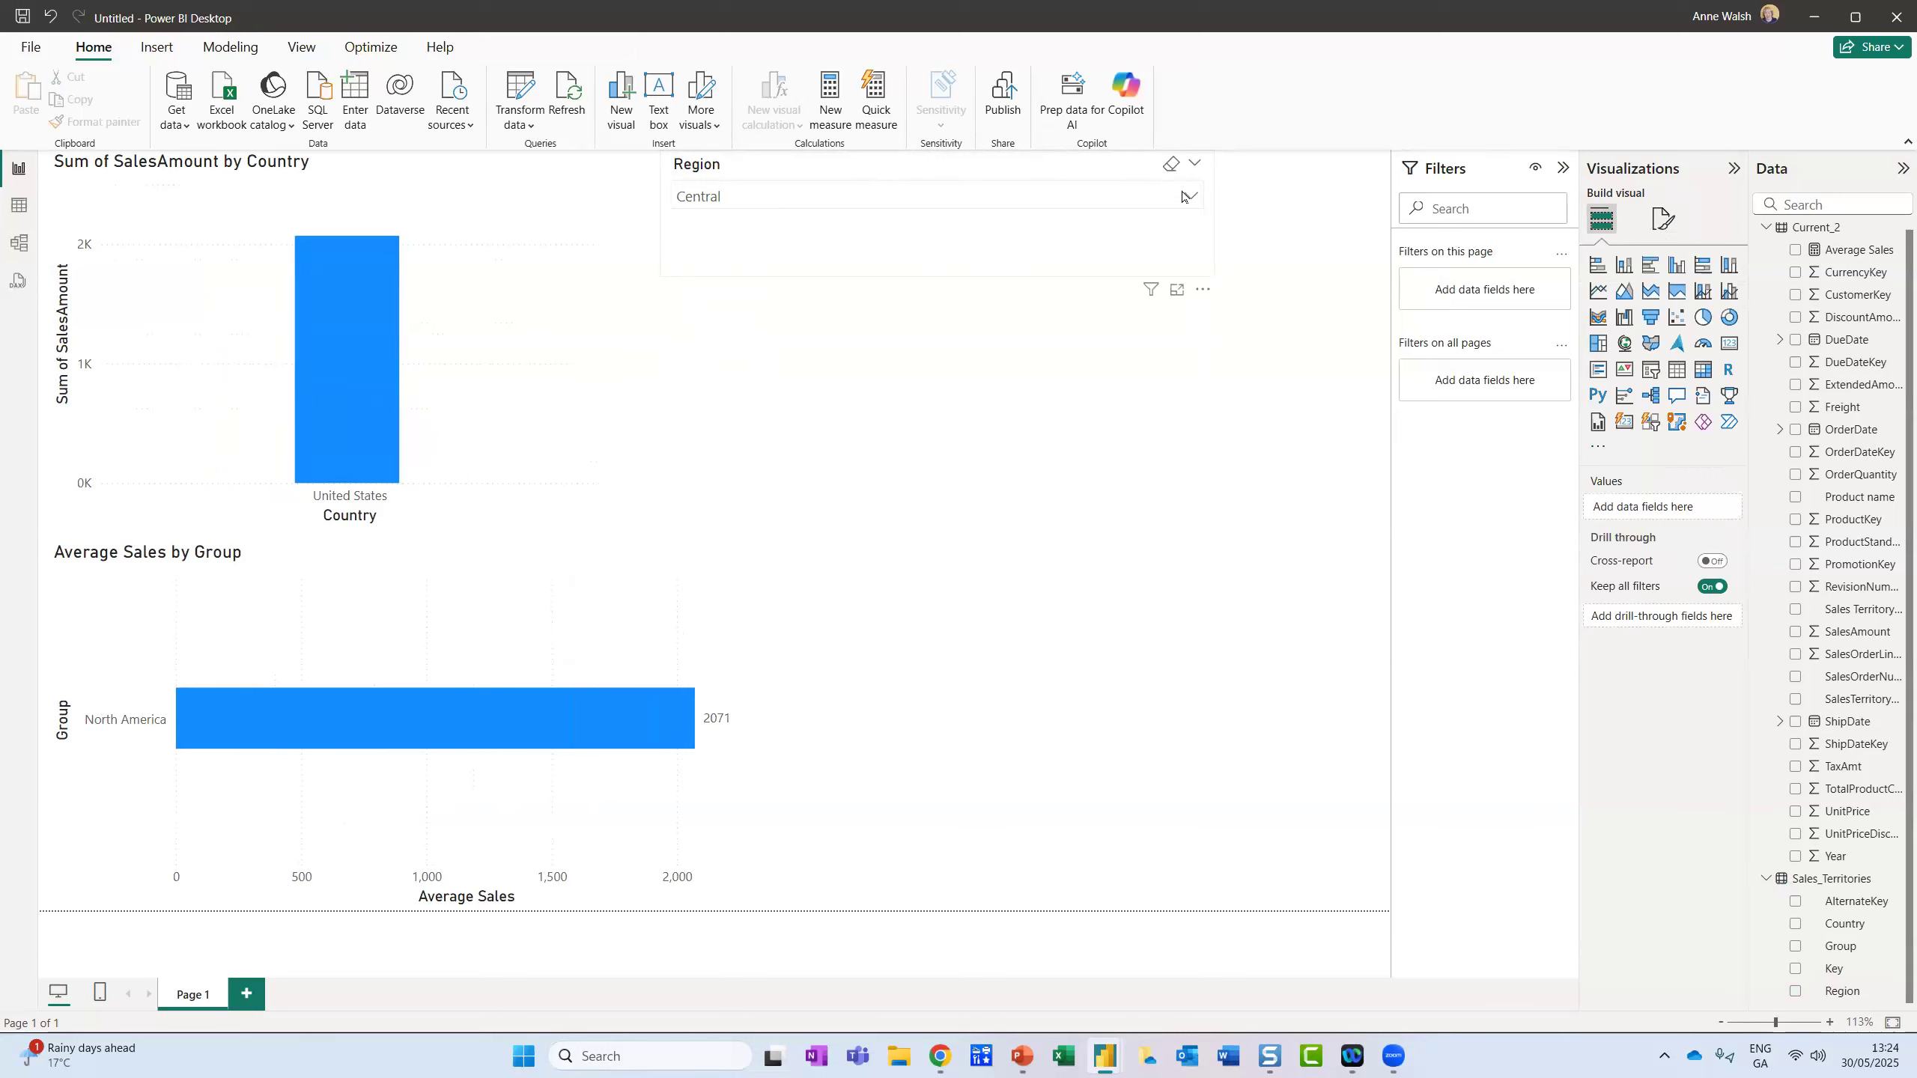
{"action": "mouse_move", "coordinate": [1204, 151]}
{"action": "left_mouse_down"}
{"action": "mouse_move", "coordinate": [1142, 127]}
{"action": "mouse_move", "coordinate": [1216, 154]}
{"action": "left_mouse_up"}
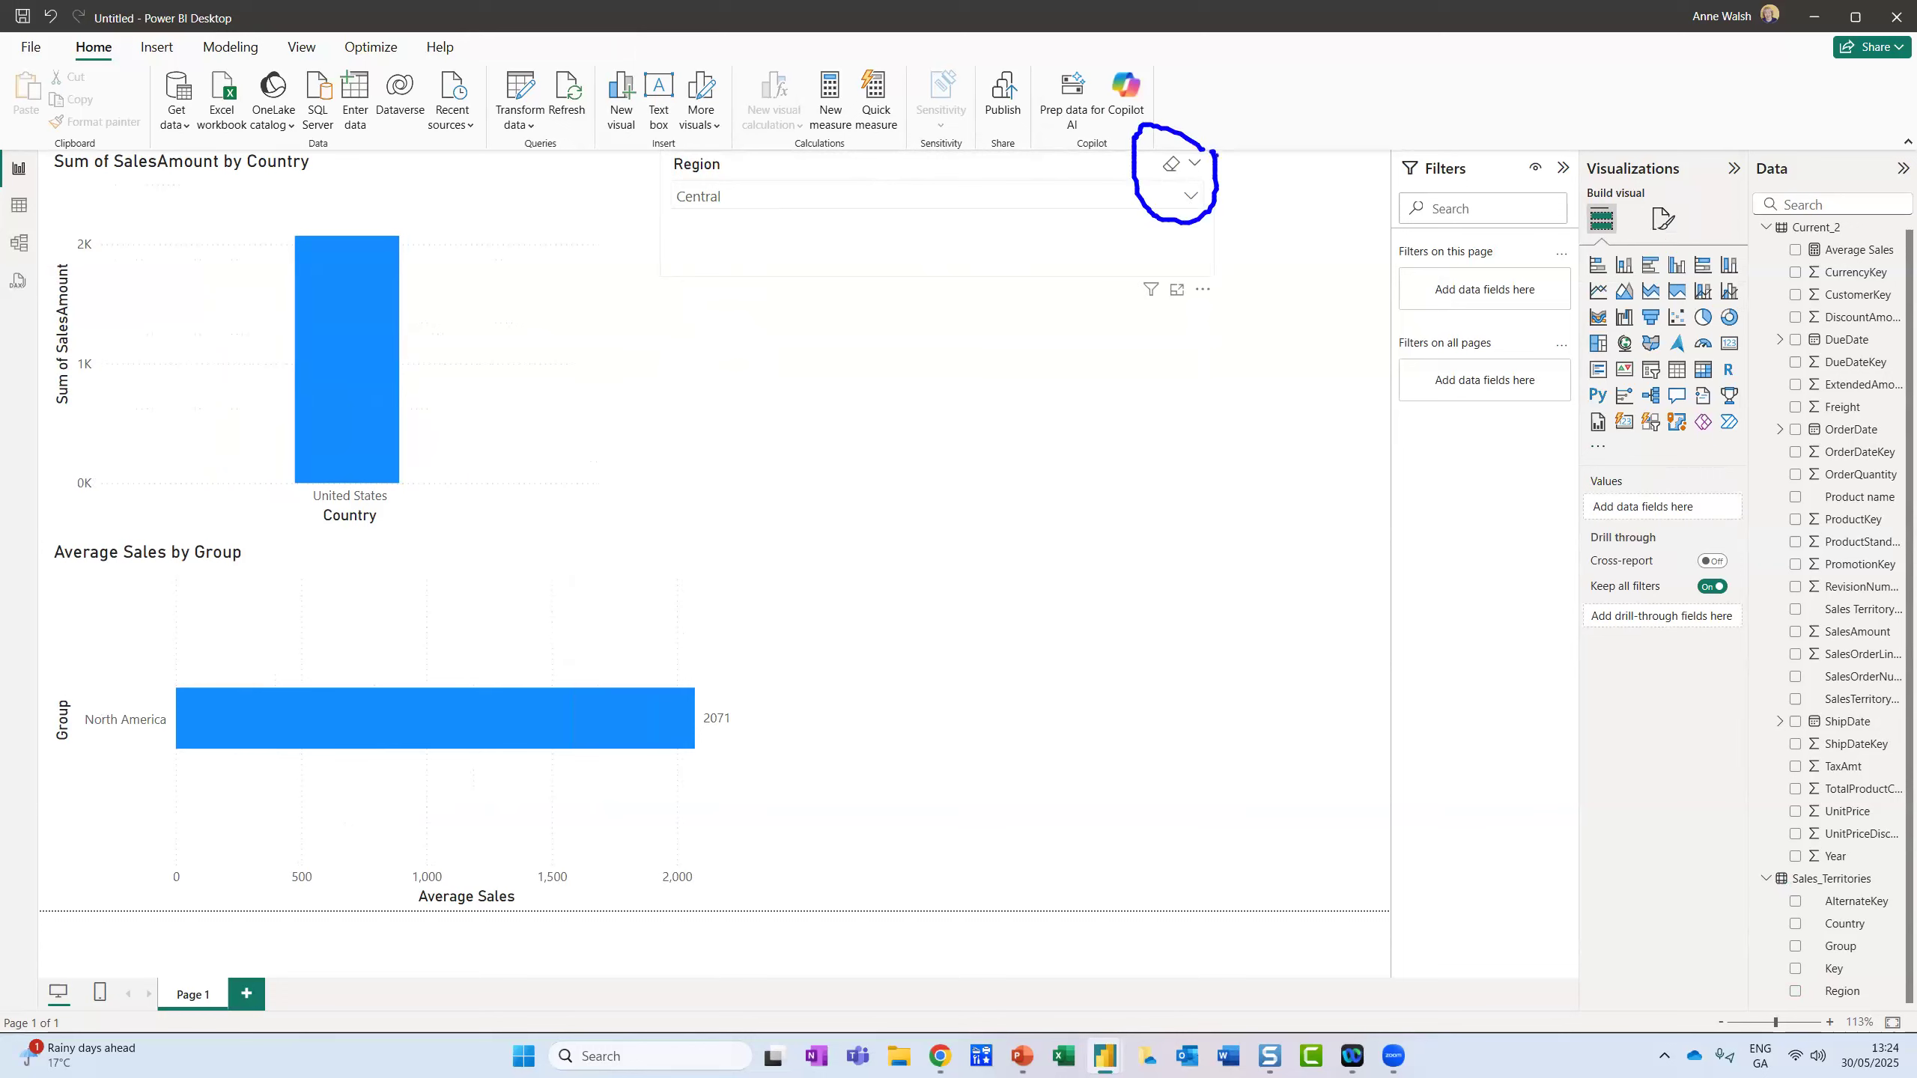
{"action": "key", "text": "Escape"}
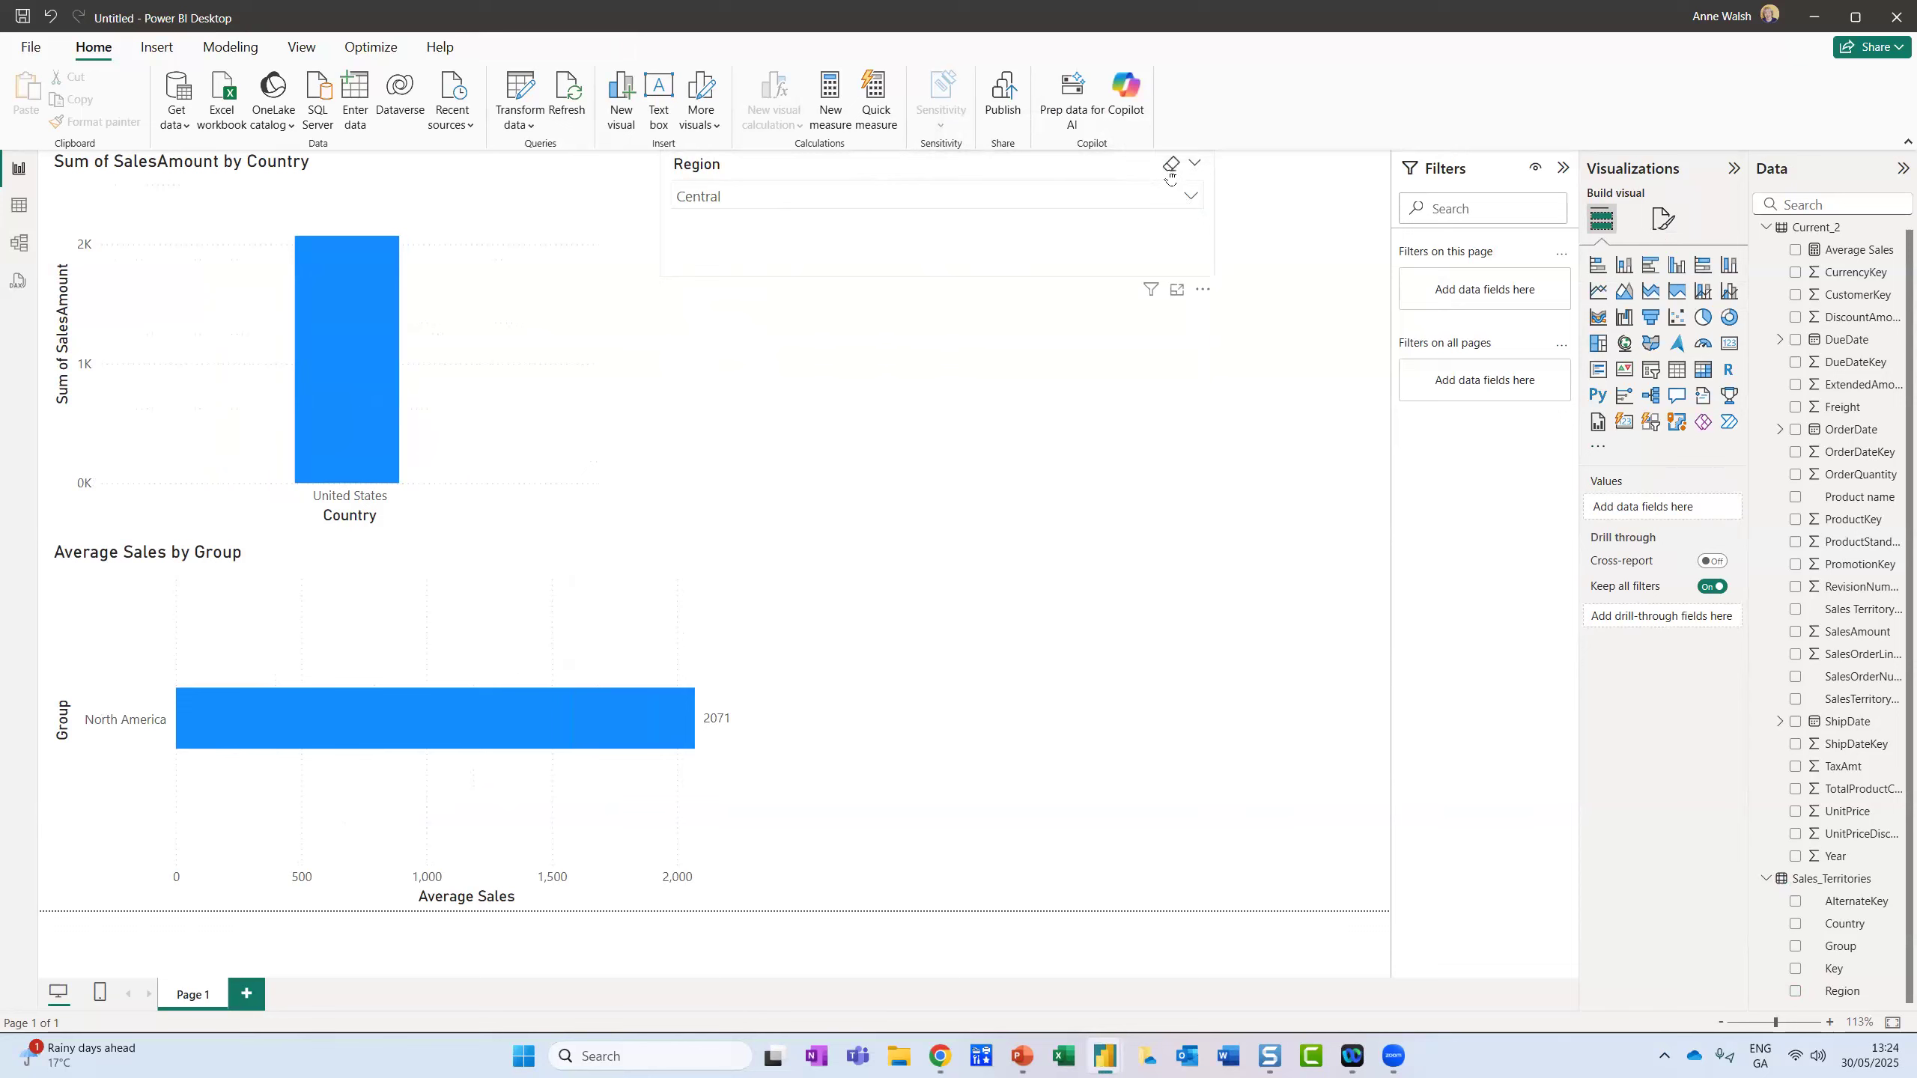